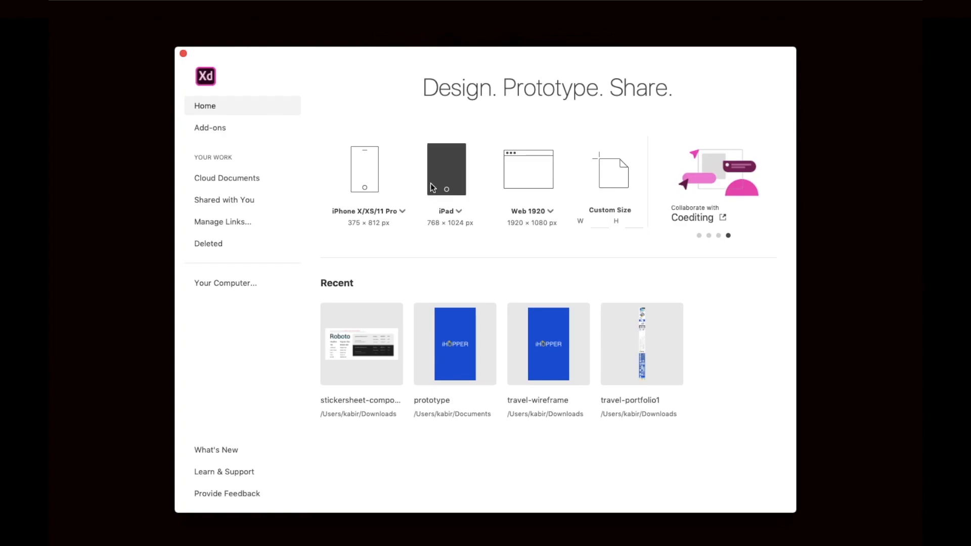
Create a new document with an Android Mobile (360 × 640) artboard.
{"action": "left_click", "coordinate": [396, 212]}
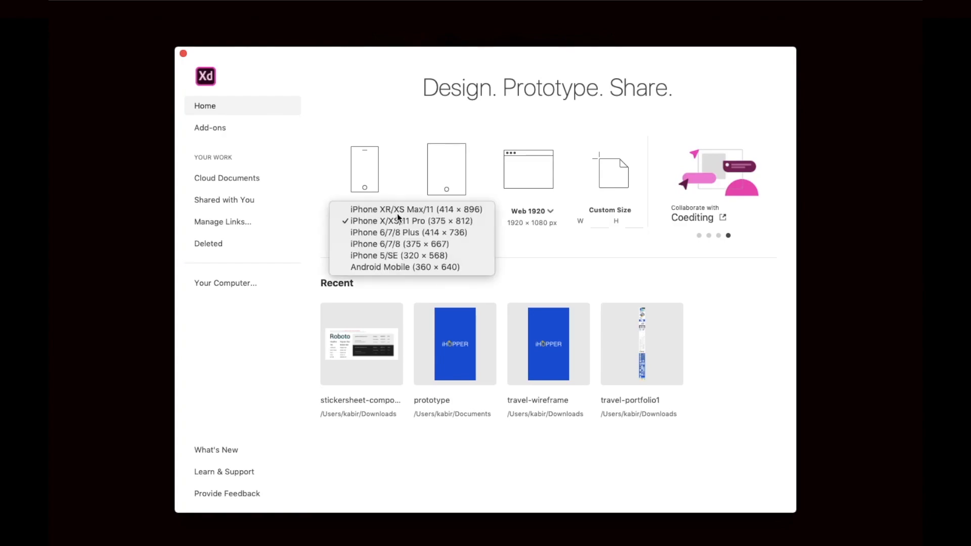
{"action": "left_click", "coordinate": [380, 266]}
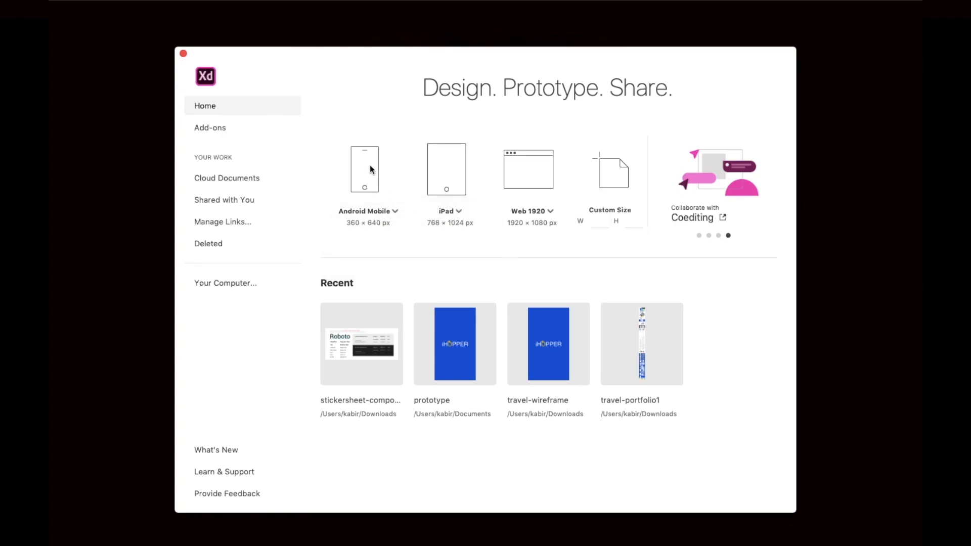
{"action": "left_click", "coordinate": [370, 169]}
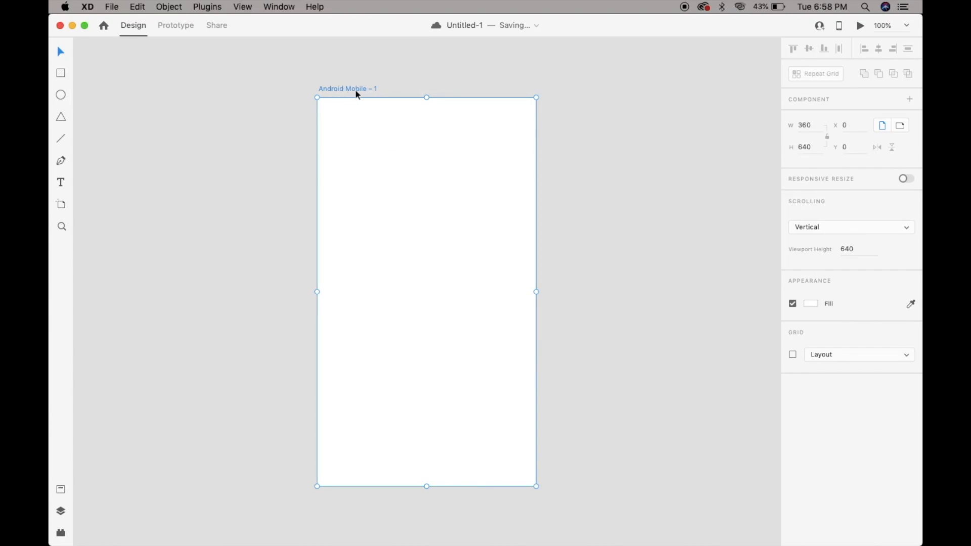
{"action": "scroll", "coordinate": [366, 143], "scroll_direction": "right", "scroll_amount": 1}
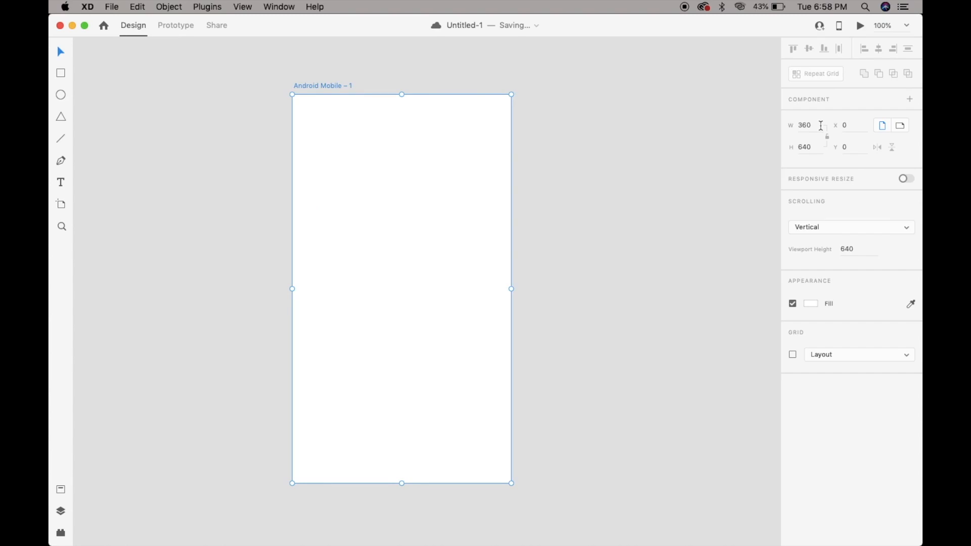
Switch the artboard to landscape orientation and back to portrait.
{"action": "left_click", "coordinate": [819, 146]}
{"action": "left_click", "coordinate": [900, 131]}
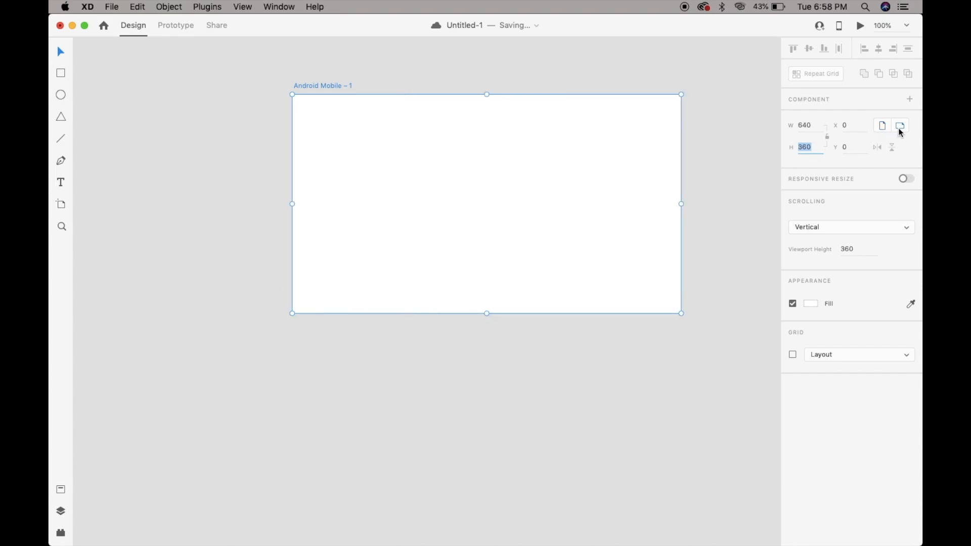
{"action": "left_click", "coordinate": [882, 130]}
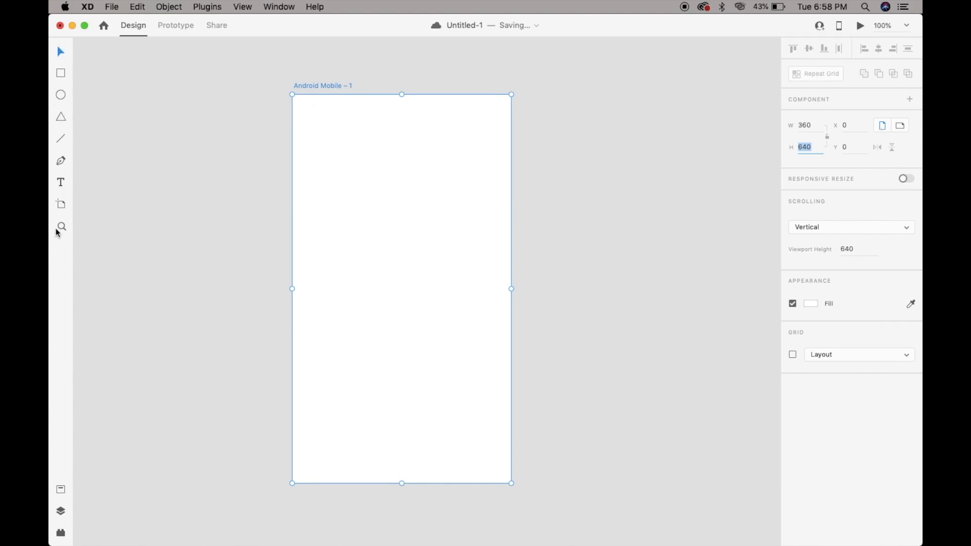
Look through the document's assets, layers and plugins.
{"action": "left_click", "coordinate": [61, 490]}
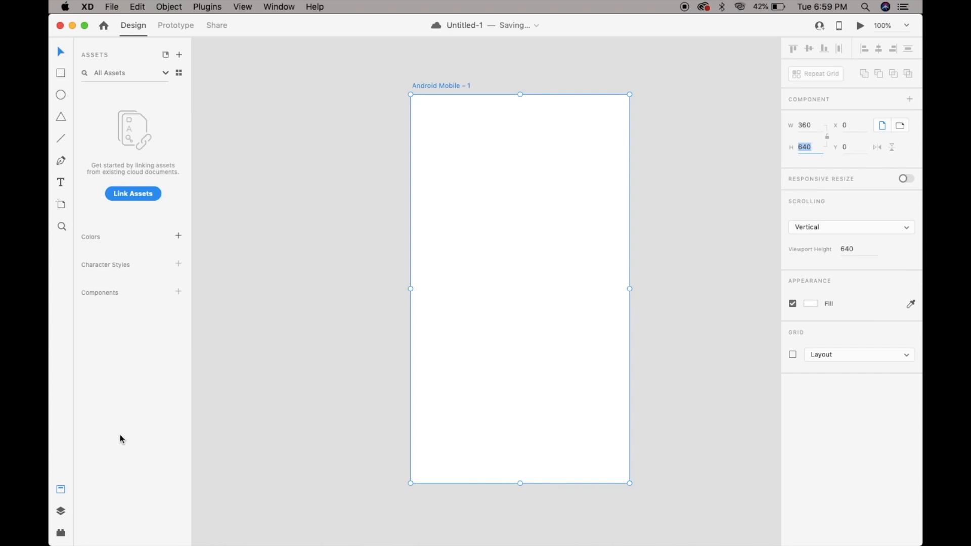
{"action": "key", "text": "super+y"}
{"action": "left_click", "coordinate": [61, 533]}
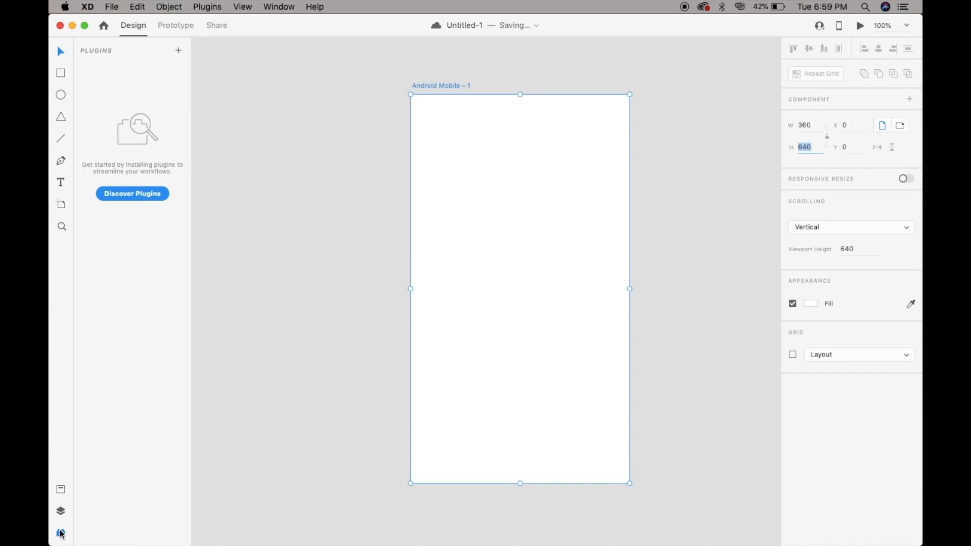
{"action": "left_click", "coordinate": [62, 533]}
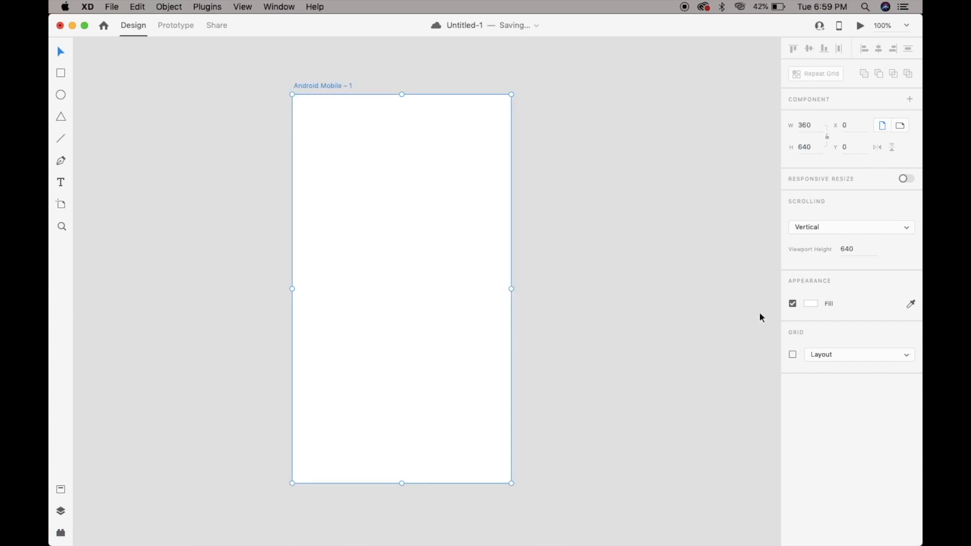
Try out other fill colors for the artboard.
{"action": "left_click", "coordinate": [811, 305]}
{"action": "left_click_drag", "start_coordinate": [758, 275], "coordinate": [659, 226]}
{"action": "left_click", "coordinate": [840, 289]}
Turn on the artboard's grid, trying the Square type before returning it to Layout.
{"action": "left_click", "coordinate": [792, 355]}
{"action": "left_click", "coordinate": [824, 356]}
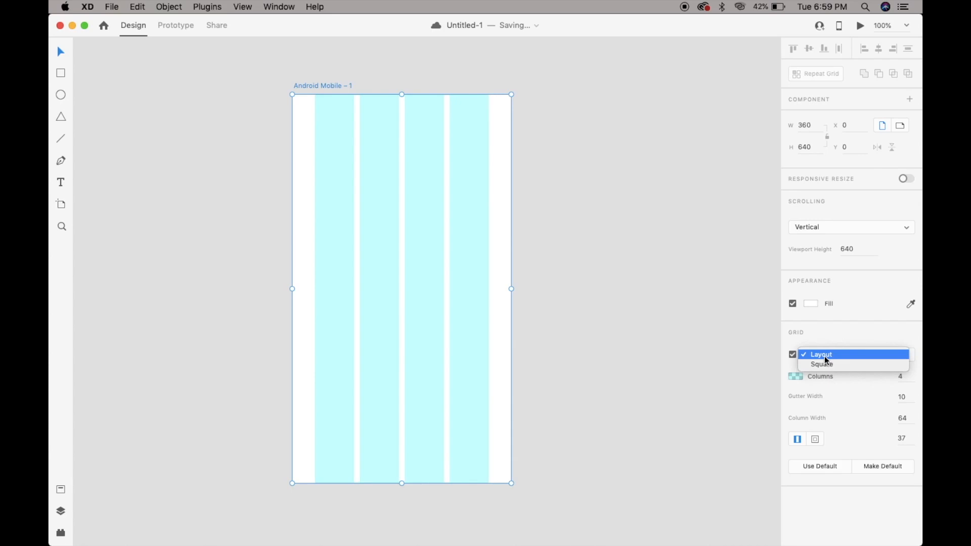
{"action": "left_click", "coordinate": [826, 364]}
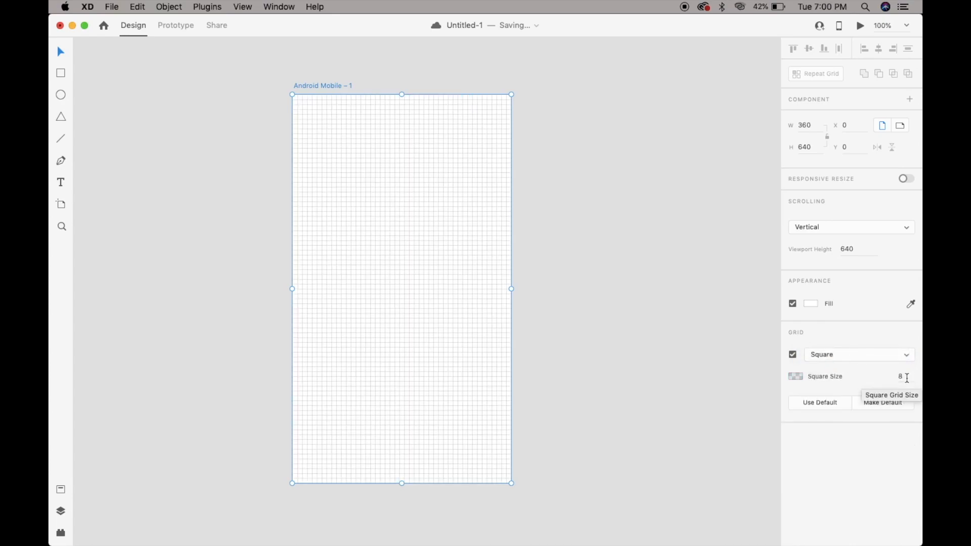
{"action": "left_click", "coordinate": [859, 354]}
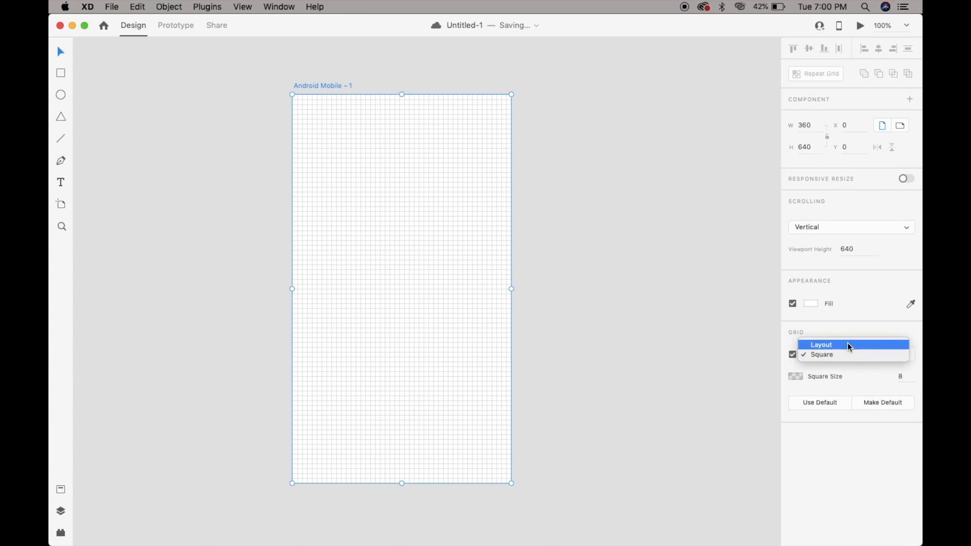
{"action": "left_click", "coordinate": [847, 344]}
Set the layout grid's gutter width to 16, column width to 70 and side margins to 16.
{"action": "left_click", "coordinate": [905, 397]}
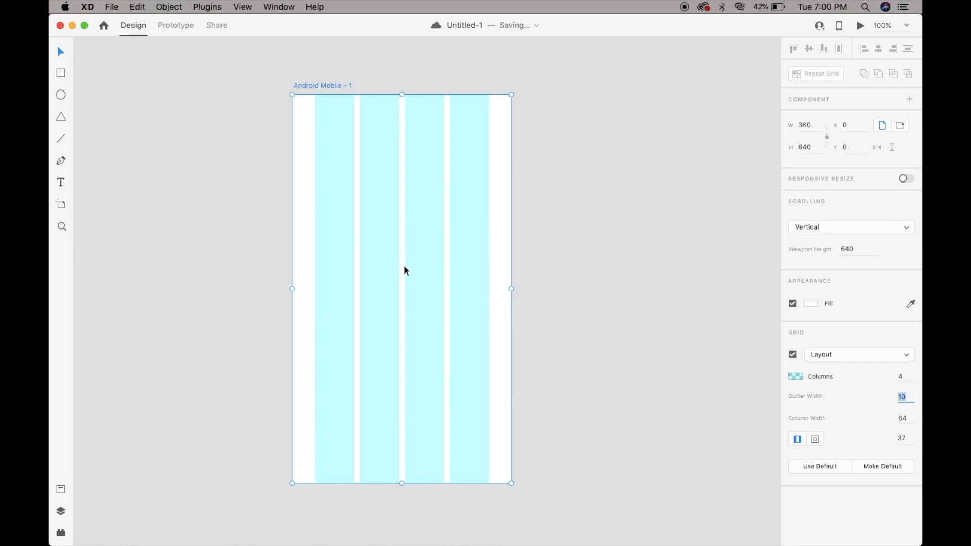
{"action": "type", "text": "16"}
{"action": "key", "text": "Tab"}
{"action": "type", "text": "70"}
{"action": "key", "text": "Tab"}
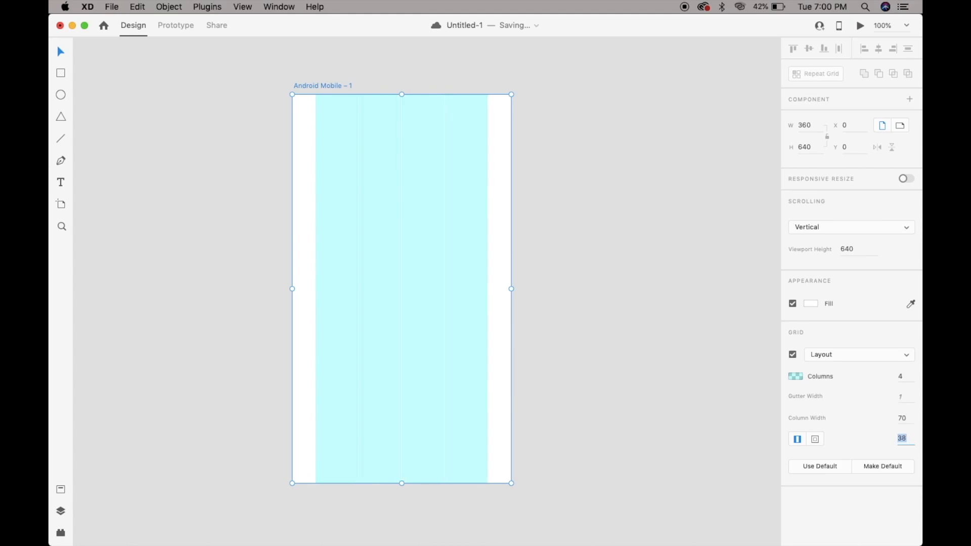
{"action": "type", "text": "16"}
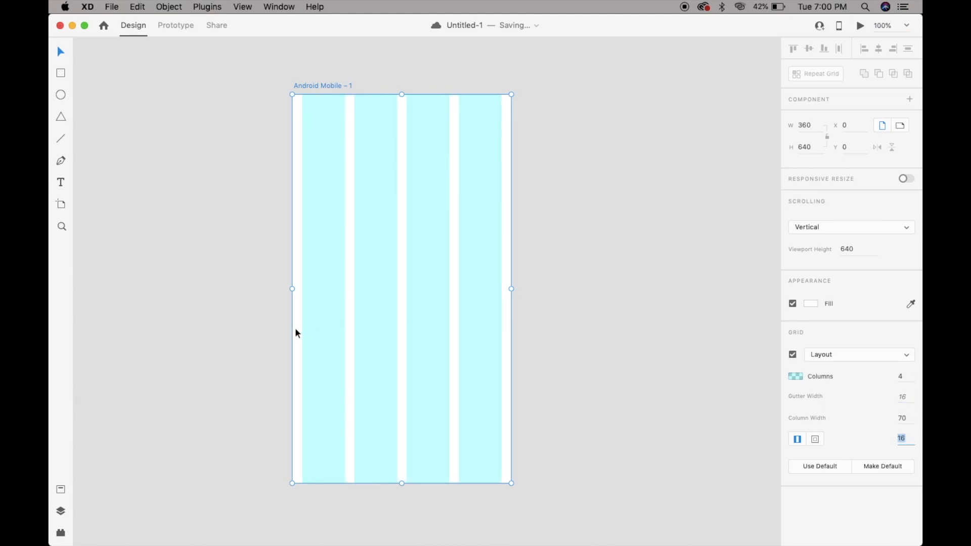
{"action": "left_click", "coordinate": [904, 437]}
{"action": "left_click", "coordinate": [635, 357]}
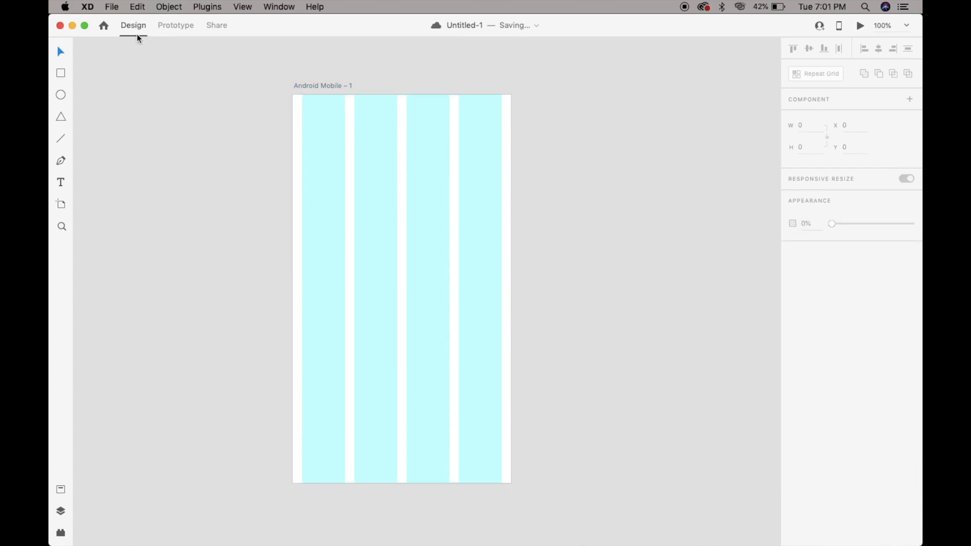
Look at the Prototype and Share modes and return to Design mode.
{"action": "left_click", "coordinate": [169, 31]}
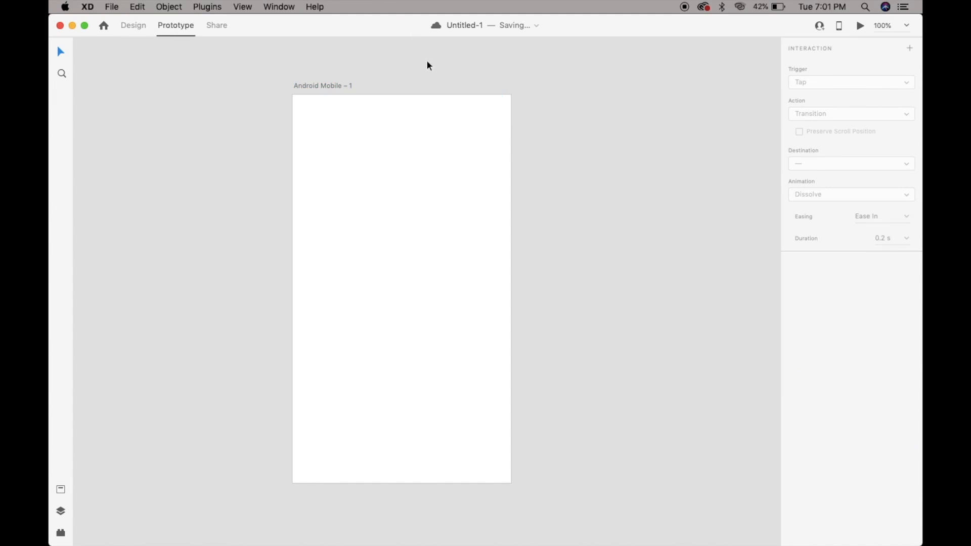
{"action": "left_click", "coordinate": [220, 26]}
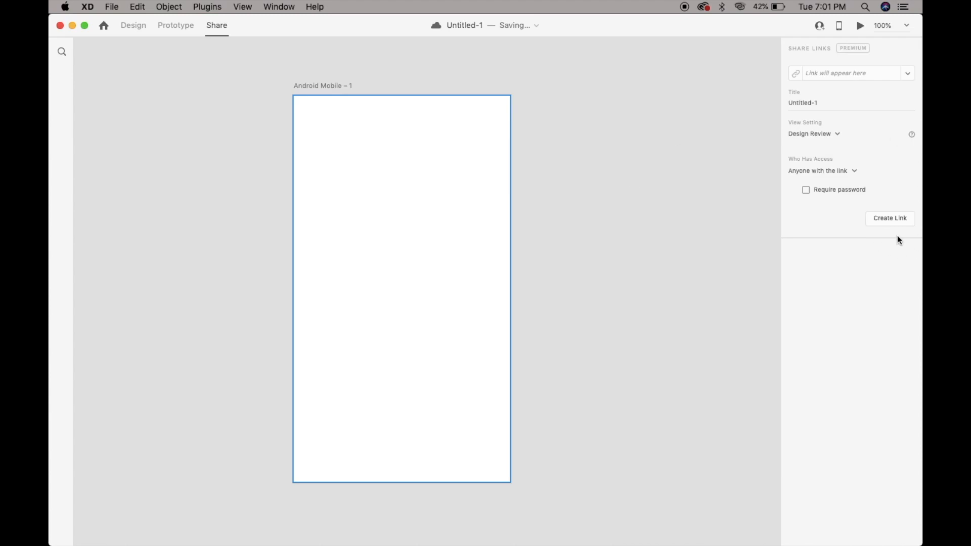
{"action": "left_click", "coordinate": [132, 26]}
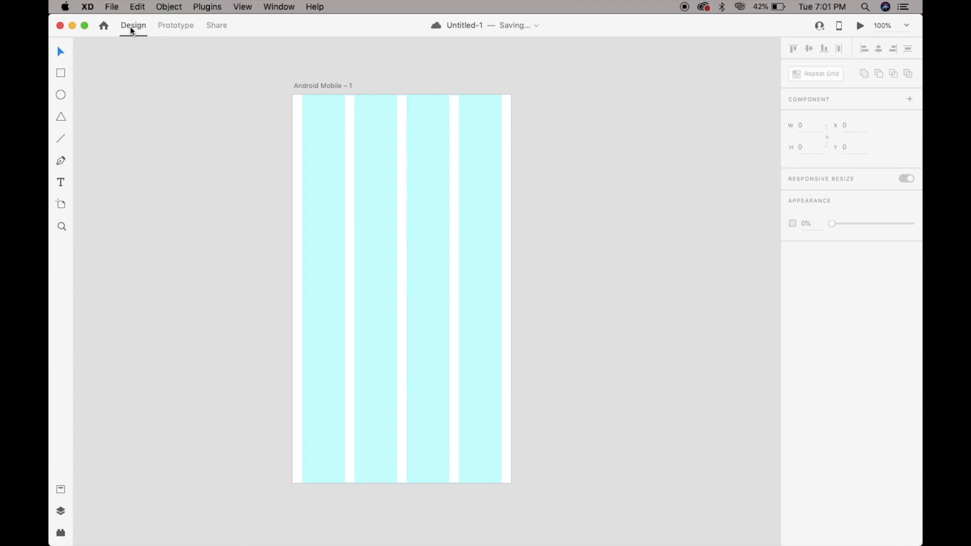
Hide the artboard's grid and draw a square of about 222 × 222 in the artboard's upper half.
{"action": "left_click", "coordinate": [308, 84]}
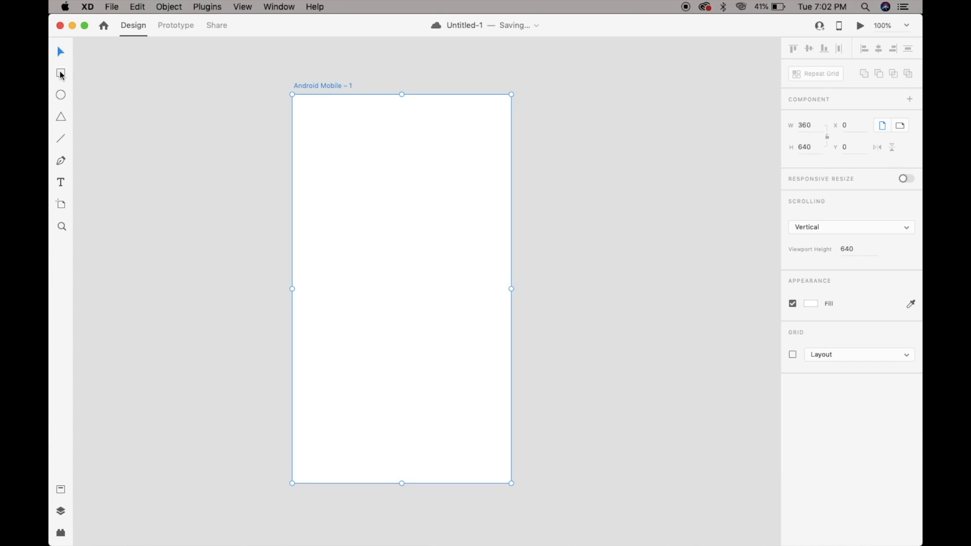
{"action": "left_click", "coordinate": [62, 73]}
{"action": "mouse_move", "coordinate": [315, 132]}
{"action": "left_mouse_down"}
{"action": "mouse_move", "coordinate": [367, 200]}
{"action": "mouse_move", "coordinate": [440, 212]}
{"action": "mouse_move", "coordinate": [408, 195]}
{"action": "mouse_move", "coordinate": [435, 244]}
{"action": "mouse_move", "coordinate": [463, 251]}
{"action": "mouse_move", "coordinate": [447, 255]}
{"action": "mouse_move", "coordinate": [462, 313]}
{"action": "mouse_move", "coordinate": [407, 248]}
{"action": "mouse_move", "coordinate": [443, 260]}
{"action": "mouse_move", "coordinate": [410, 230]}
{"action": "mouse_move", "coordinate": [439, 271]}
{"action": "mouse_move", "coordinate": [397, 223]}
{"action": "mouse_move", "coordinate": [468, 258]}
{"action": "mouse_move", "coordinate": [330, 128]}
{"action": "mouse_move", "coordinate": [310, 126]}
{"action": "mouse_move", "coordinate": [429, 242]}
{"action": "mouse_move", "coordinate": [414, 206]}
{"action": "mouse_move", "coordinate": [471, 268]}
{"action": "left_mouse_up"}
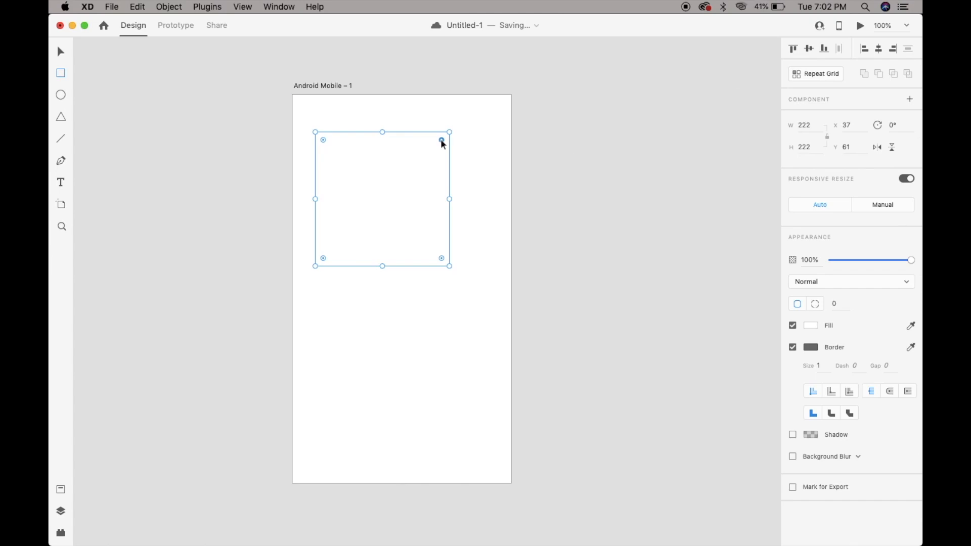
Round all corners of the square with a radius of 32.
{"action": "left_click_drag", "start_coordinate": [441, 140], "coordinate": [513, 93]}
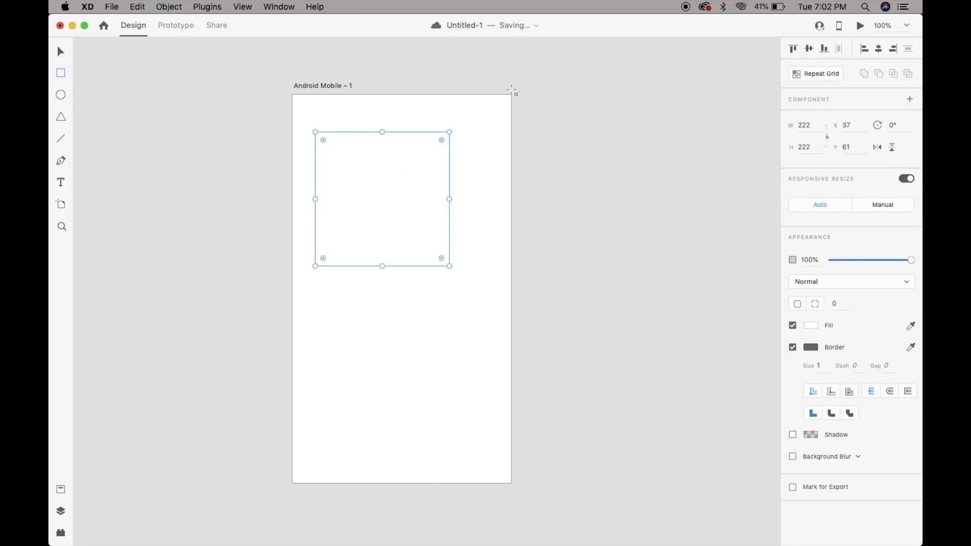
{"action": "left_click", "coordinate": [837, 306]}
{"action": "type", "text": "1"}
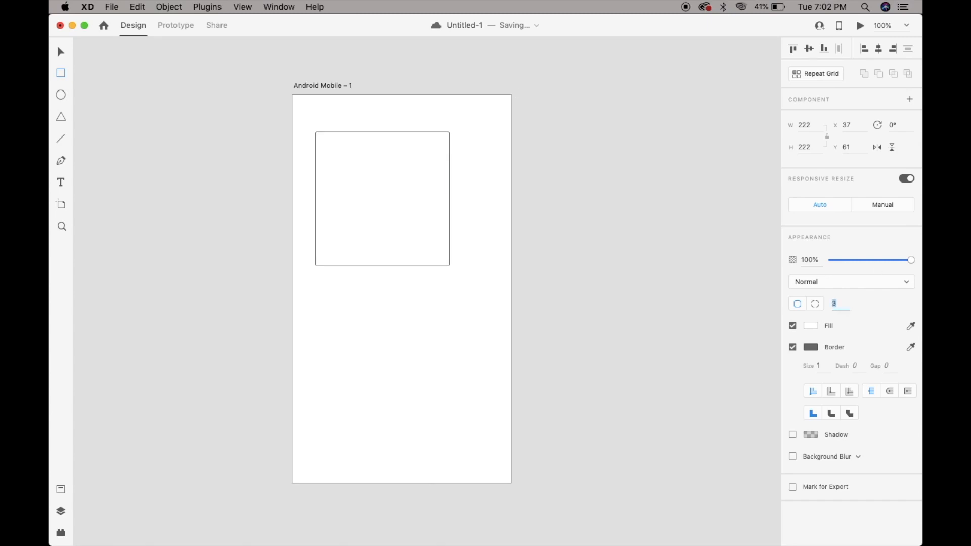
{"action": "type", "text": "32"}
{"action": "key", "text": "Return"}
Give the square separate corner radii of 0, 32, 0 and 32.
{"action": "left_click", "coordinate": [814, 303]}
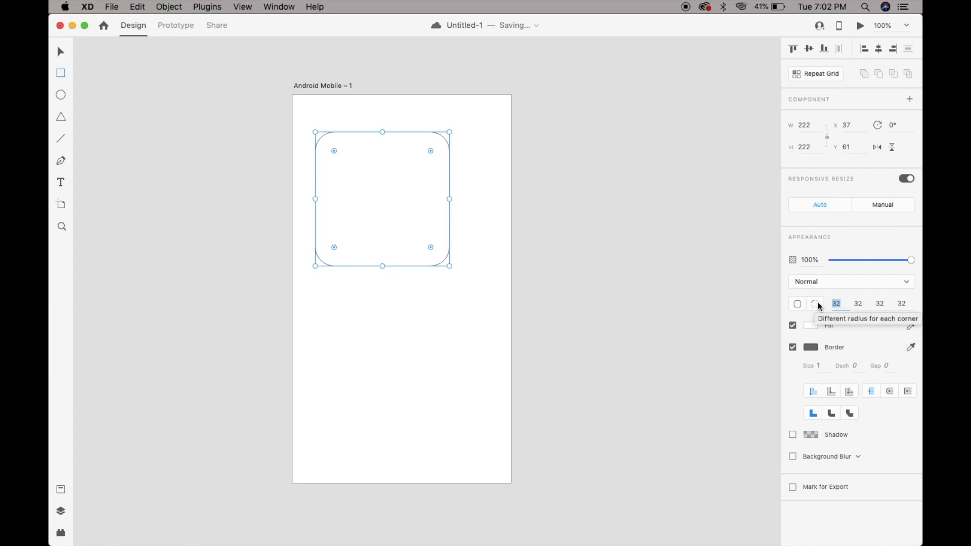
{"action": "type", "text": "0"}
{"action": "key", "text": "Tab"}
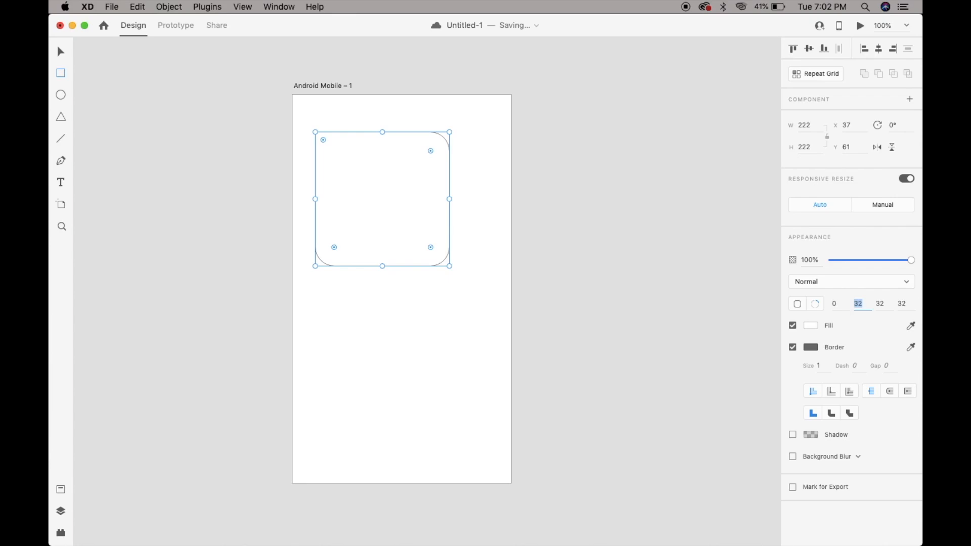
{"action": "key", "text": "Tab"}
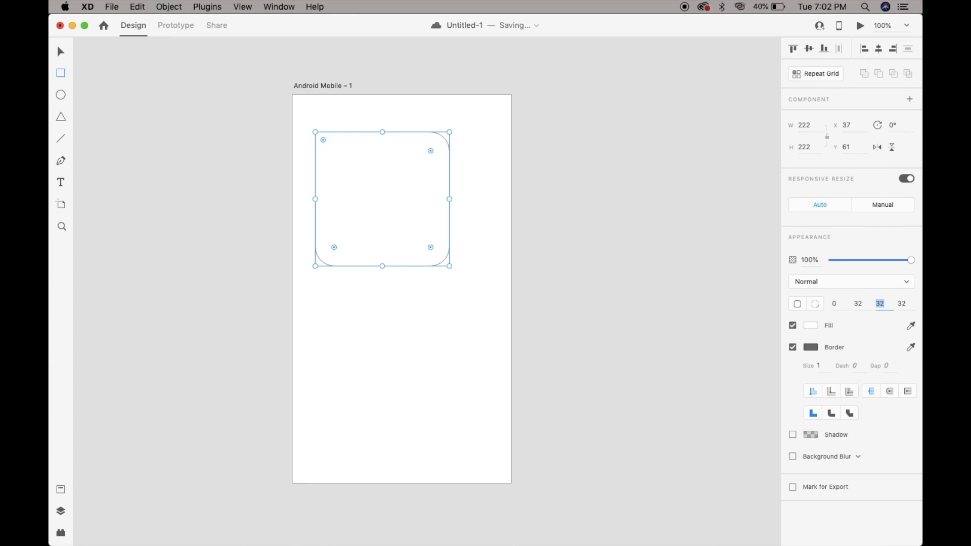
{"action": "type", "text": "0"}
{"action": "key", "text": "Tab"}
Fill the square with solid dark red #902B2B, then change the fill to a linear gradient from #E05A5A to #481616.
{"action": "left_click", "coordinate": [810, 328]}
{"action": "left_click_drag", "start_coordinate": [716, 272], "coordinate": [731, 305]}
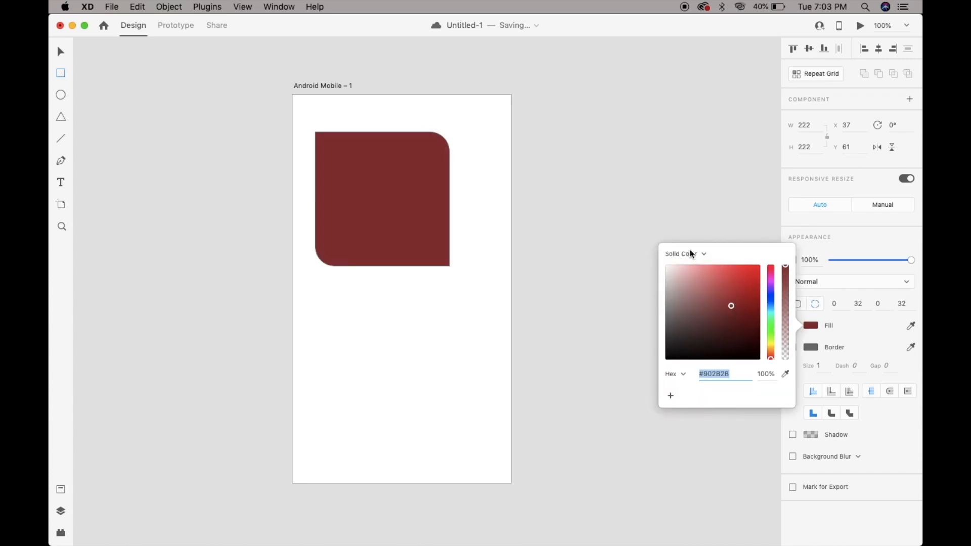
{"action": "left_click", "coordinate": [691, 254]}
{"action": "left_click", "coordinate": [693, 256]}
{"action": "left_click", "coordinate": [688, 262]}
{"action": "left_click", "coordinate": [722, 284]}
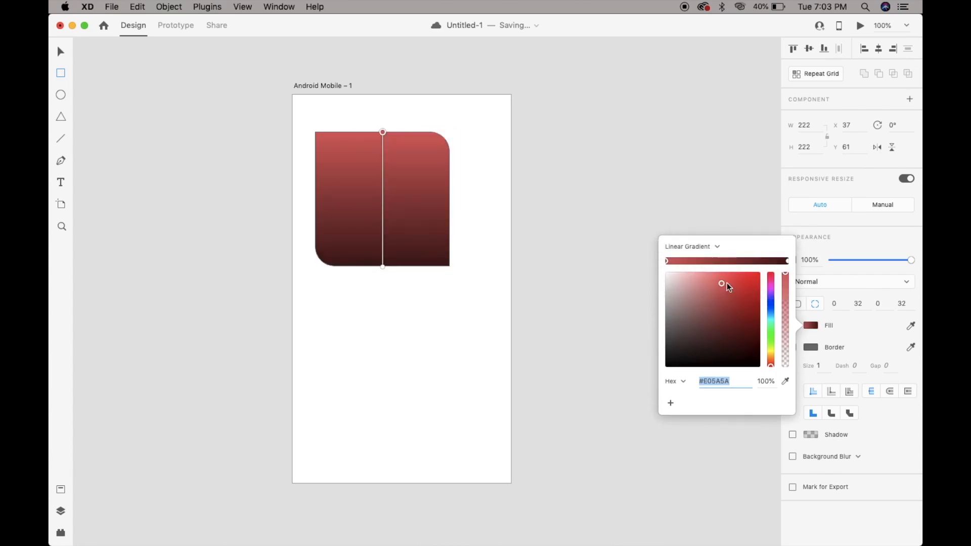
{"action": "left_click", "coordinate": [786, 261]}
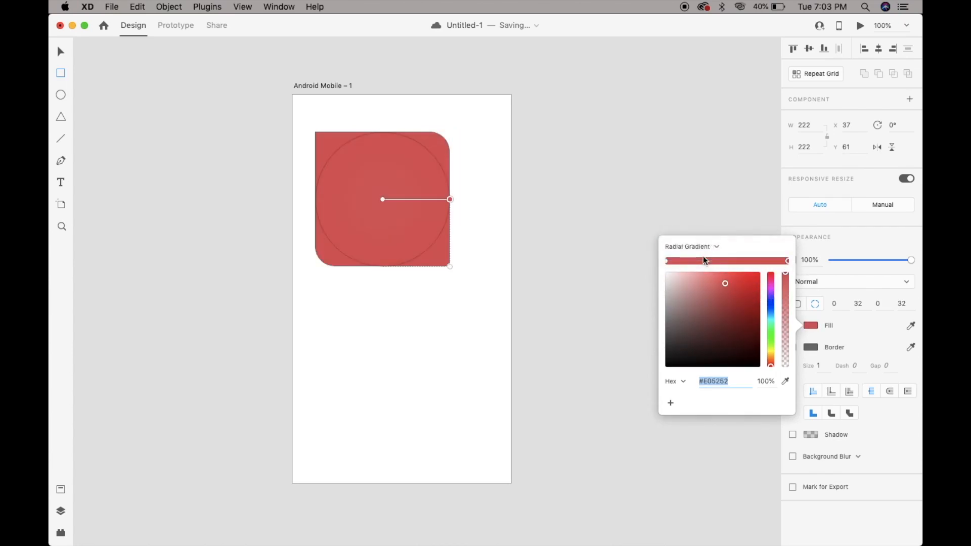
Return the square's fill to a solid color, red #ED4D4D, and save that color as a swatch.
{"action": "left_click", "coordinate": [690, 247]}
{"action": "left_click", "coordinate": [697, 247]}
{"action": "mouse_move", "coordinate": [706, 277]}
{"action": "left_mouse_down"}
{"action": "mouse_move", "coordinate": [690, 261]}
{"action": "mouse_move", "coordinate": [715, 317]}
{"action": "mouse_move", "coordinate": [728, 271]}
{"action": "left_mouse_up"}
{"action": "left_click", "coordinate": [706, 246]}
{"action": "left_click", "coordinate": [688, 228]}
{"action": "left_click", "coordinate": [670, 395]}
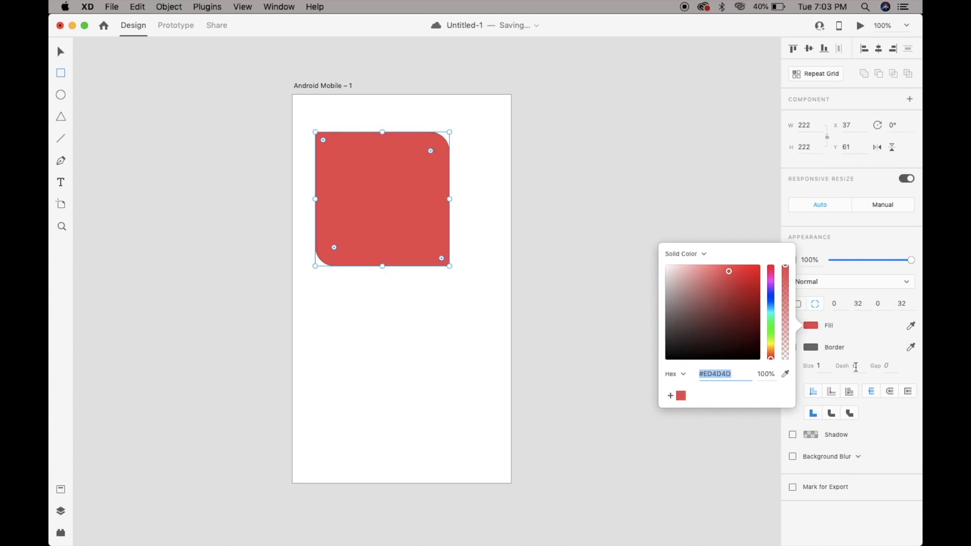
Set the square's border size to 19 and align the stroke to the center of its edge, trying the outer alignment first.
{"action": "left_click", "coordinate": [839, 348]}
{"action": "left_click", "coordinate": [818, 368]}
{"action": "type", "text": "5"}
{"action": "key", "text": "Return"}
{"action": "key", "text": "Up"}
{"action": "key", "text": "Up"}
{"action": "key", "text": "Up"}
{"action": "key", "text": "Up"}
{"action": "key", "text": "Up"}
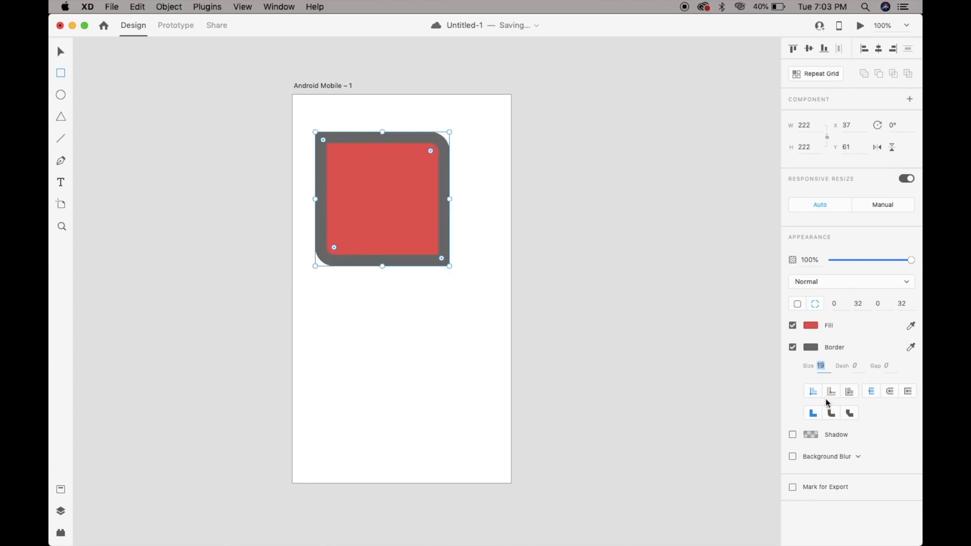
{"action": "left_click", "coordinate": [833, 395]}
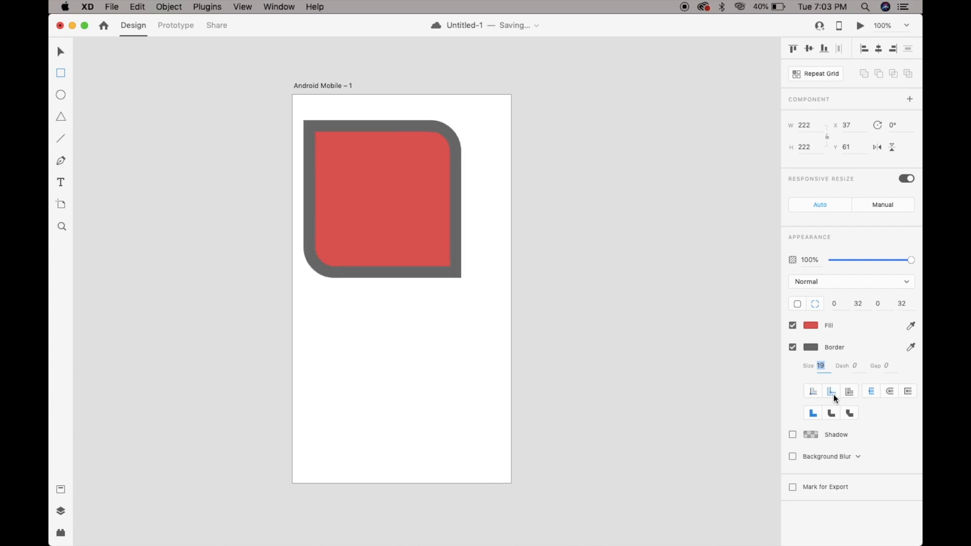
{"action": "left_click", "coordinate": [849, 392]}
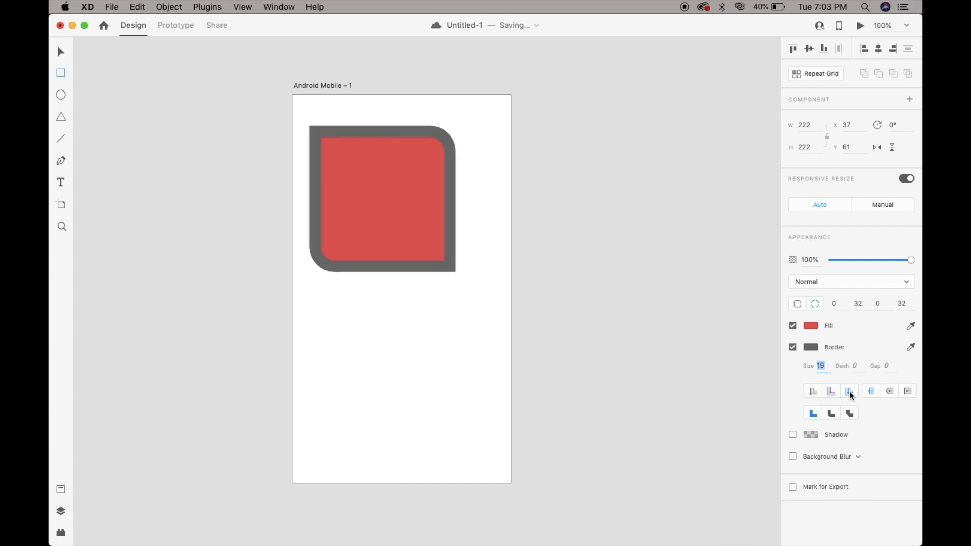
Set all four corner radii of the square to 0 and move it to X 69, Y 116.
{"action": "left_click_drag", "start_coordinate": [431, 150], "coordinate": [546, 175]}
{"action": "key", "text": "v"}
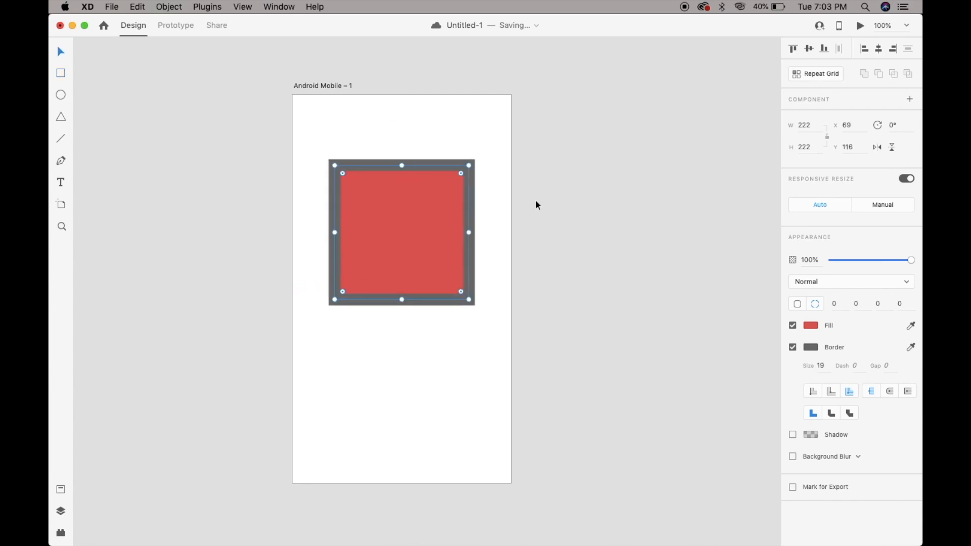
{"action": "key", "text": "super+3"}
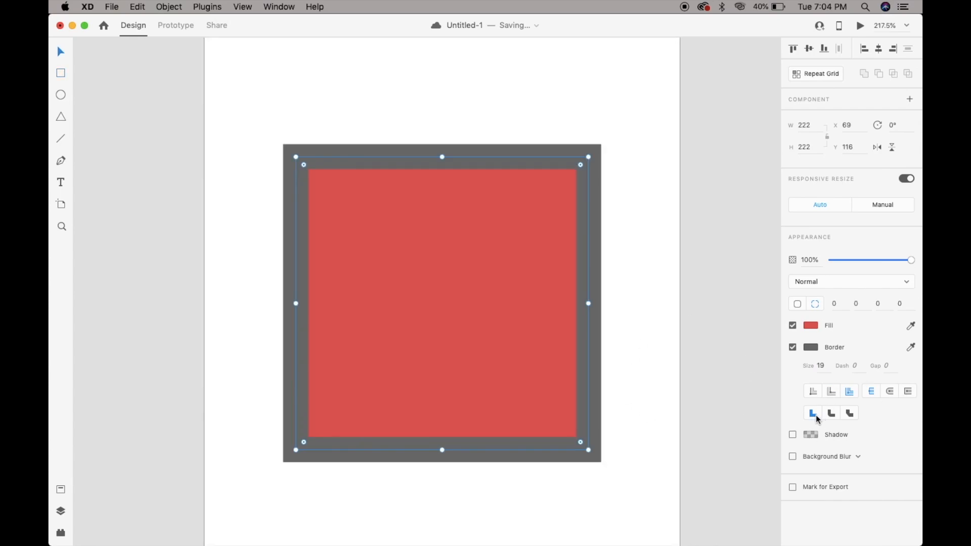
Set the join style of the square's border to bevel, trying the round join first.
{"action": "left_click", "coordinate": [832, 414]}
{"action": "left_click", "coordinate": [848, 413]}
{"action": "key", "text": "super+3"}
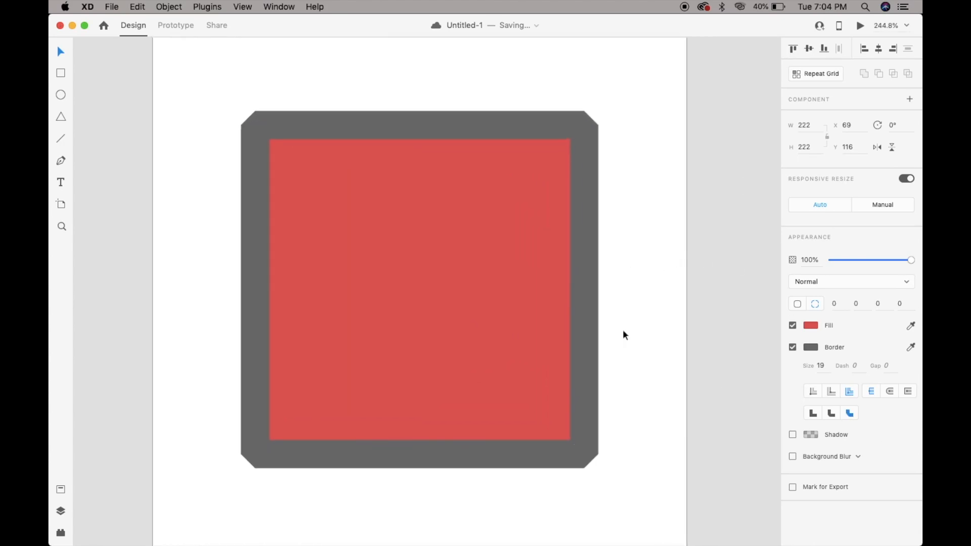
Turn on a drop shadow for the square and set its X offset to 8.
{"action": "key", "text": "super+0"}
{"action": "left_click", "coordinate": [792, 435]}
{"action": "left_click", "coordinate": [810, 435]}
{"action": "left_click", "coordinate": [817, 453]}
{"action": "type", "text": "1"}
{"action": "key", "text": "Up"}
{"action": "key", "text": "Up"}
{"action": "key", "text": "Up"}
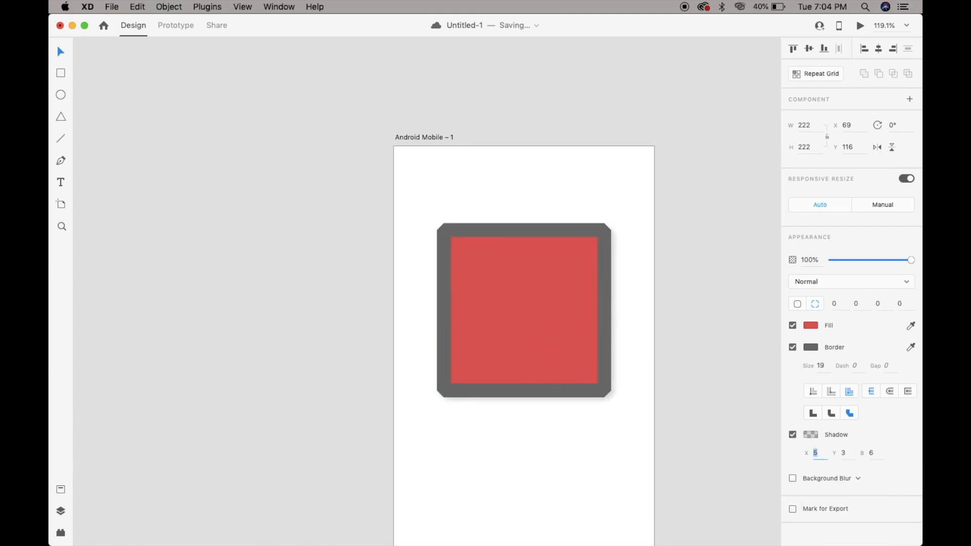
{"action": "key", "text": "Up"}
Set the square's shadow Y offset to 9 and its blur to 11, trying a blur of 0 first.
{"action": "key", "text": "Tab"}
{"action": "key", "text": "Up"}
{"action": "key", "text": "Up"}
{"action": "key", "text": "Up"}
{"action": "key", "text": "Up"}
{"action": "key", "text": "Up"}
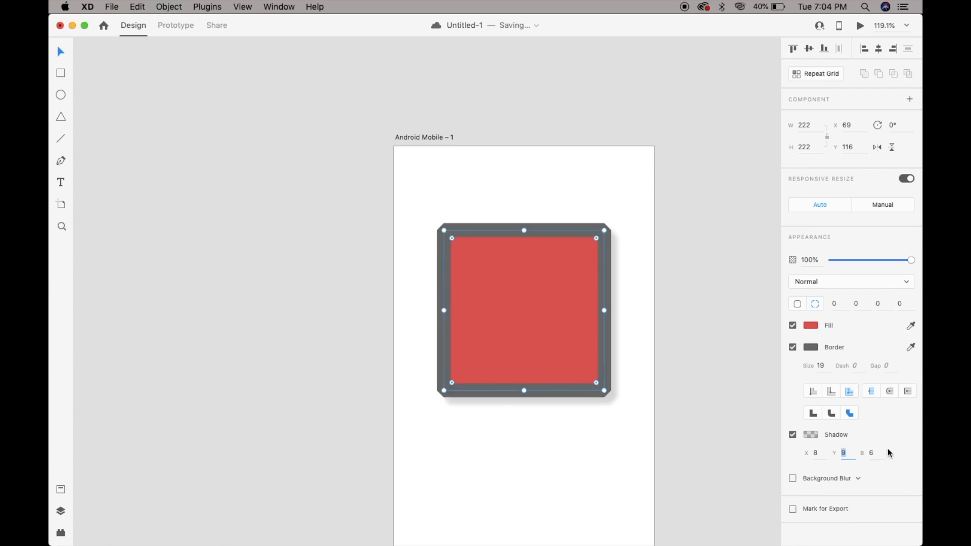
{"action": "key", "text": "Tab"}
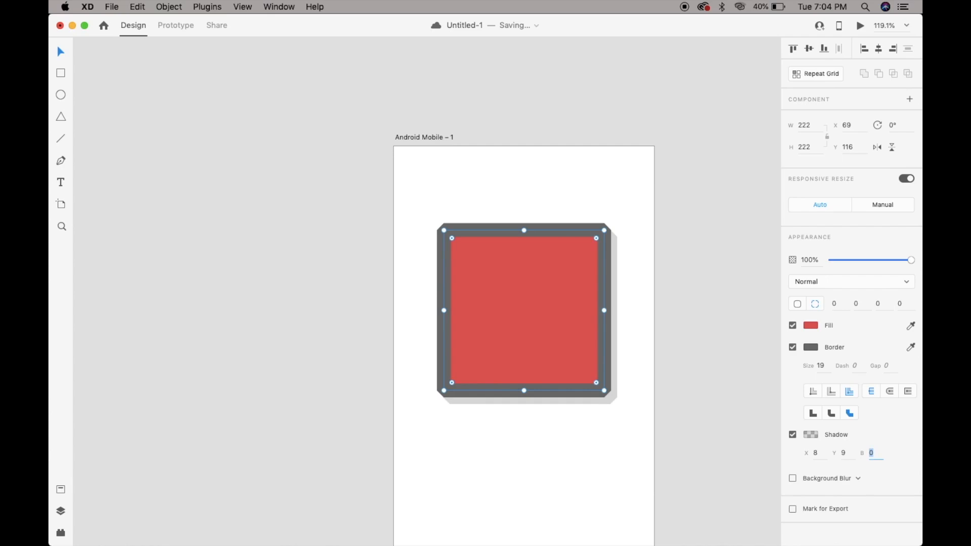
{"action": "key", "text": "shift+Up"}
{"action": "key", "text": "Up"}
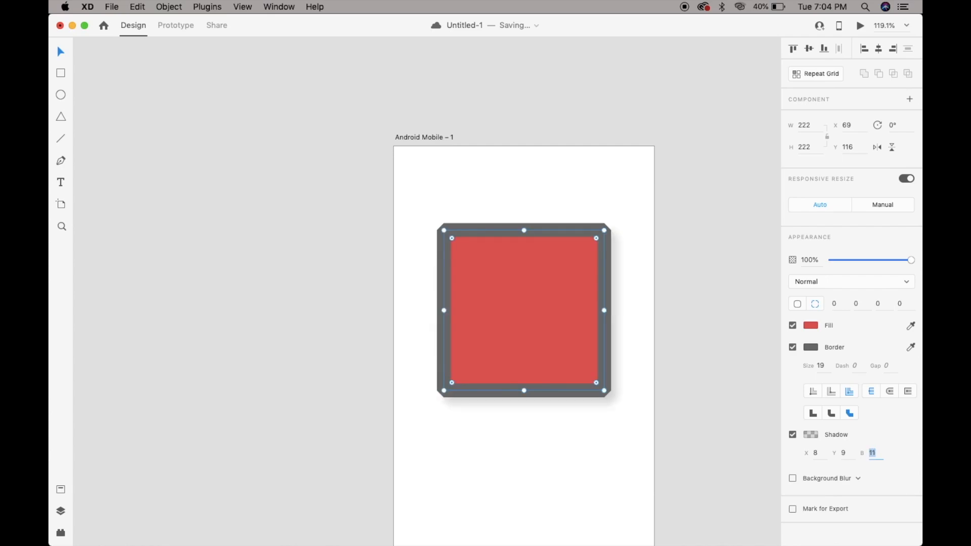
Change the square's shadow color to light blue #36ADEB at 24% opacity, trying dark and red tones first.
{"action": "left_click", "coordinate": [811, 434]}
{"action": "left_click_drag", "start_coordinate": [785, 390], "coordinate": [785, 378]}
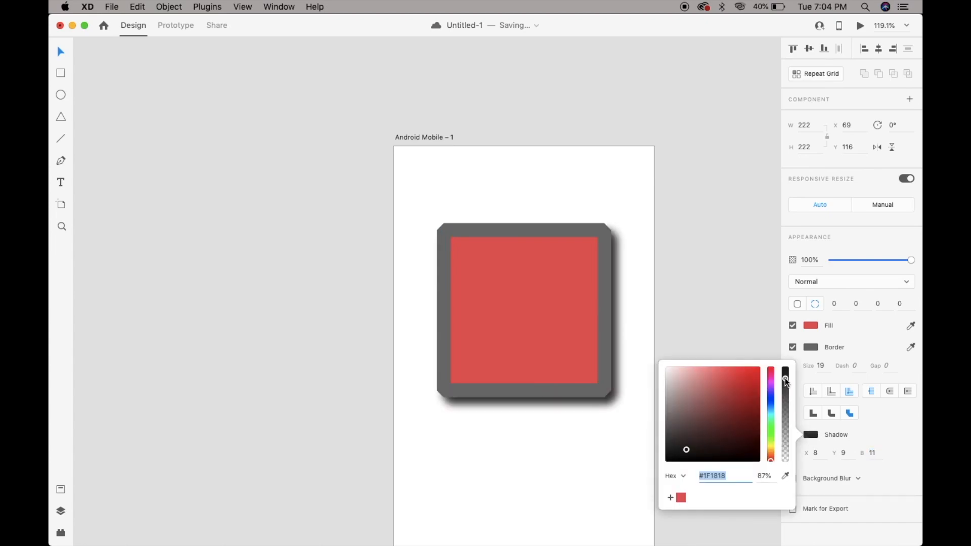
{"action": "left_click", "coordinate": [721, 396]}
{"action": "left_click", "coordinate": [785, 438]}
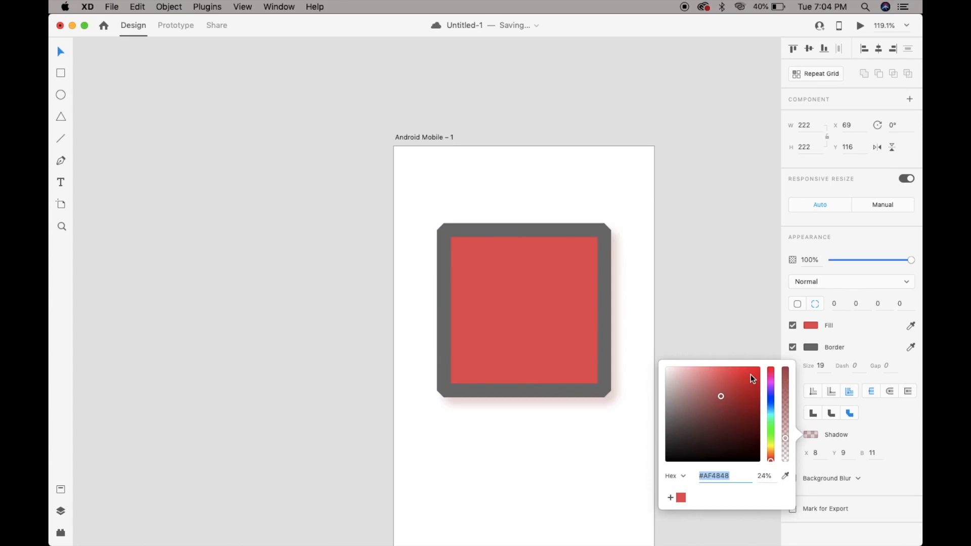
{"action": "left_click", "coordinate": [770, 407]}
{"action": "left_click", "coordinate": [738, 374]}
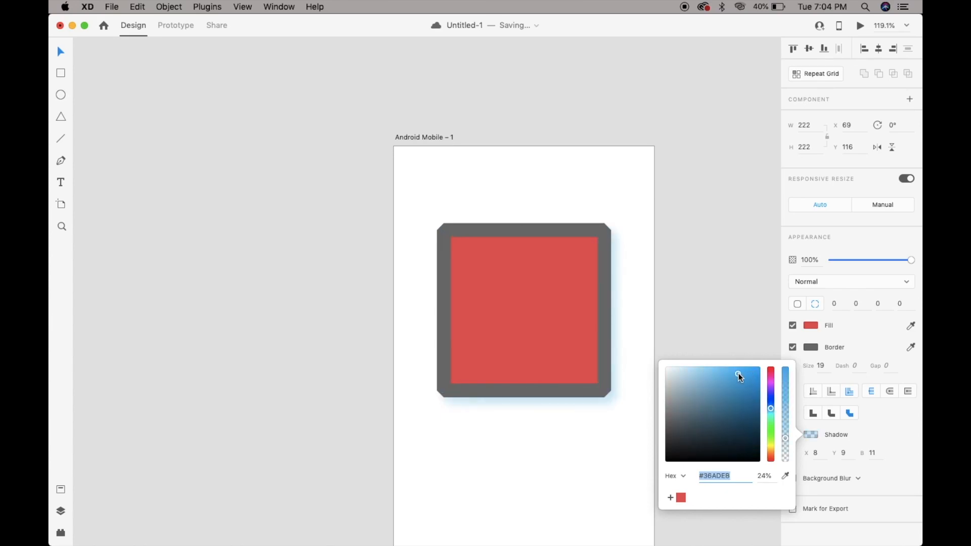
{"action": "left_click", "coordinate": [862, 430]}
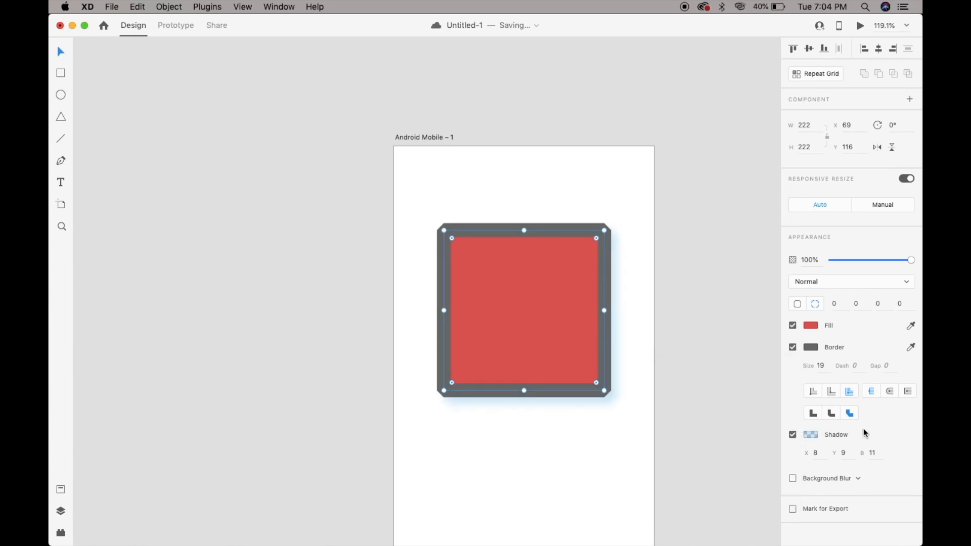
{"action": "left_click", "coordinate": [700, 293]}
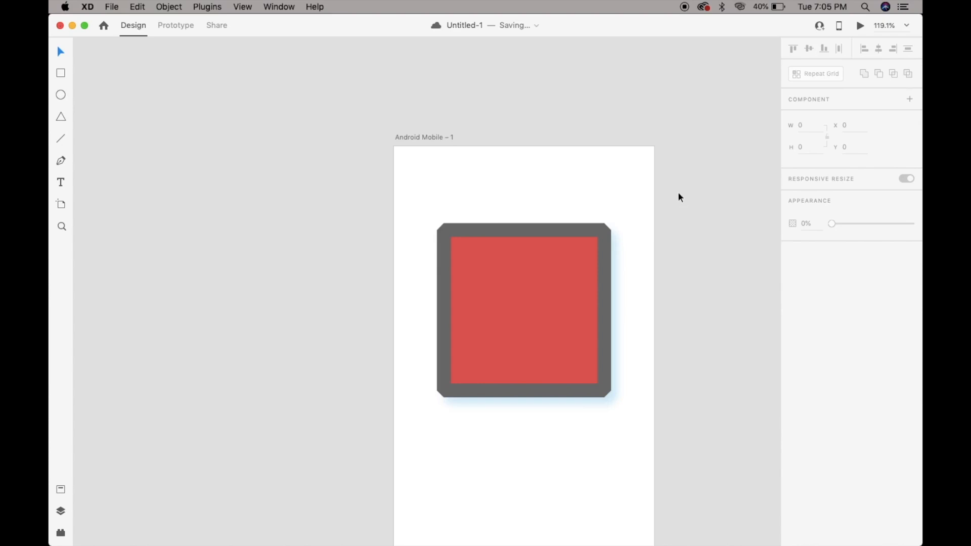
Draw a rectangle about 305 by 468 over most of the square and give it a background blur without a border.
{"action": "left_click_drag", "start_coordinate": [660, 148], "coordinate": [438, 484]}
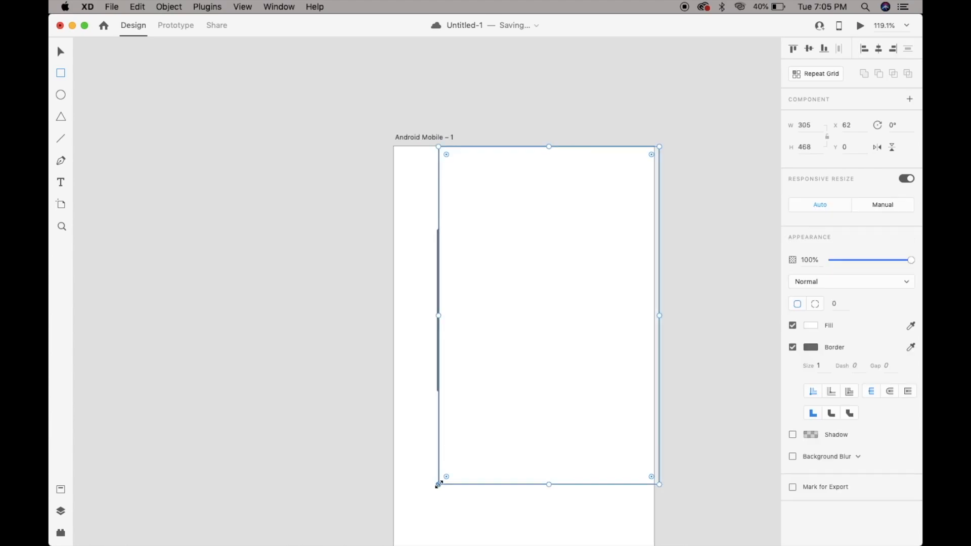
{"action": "left_click", "coordinate": [793, 457]}
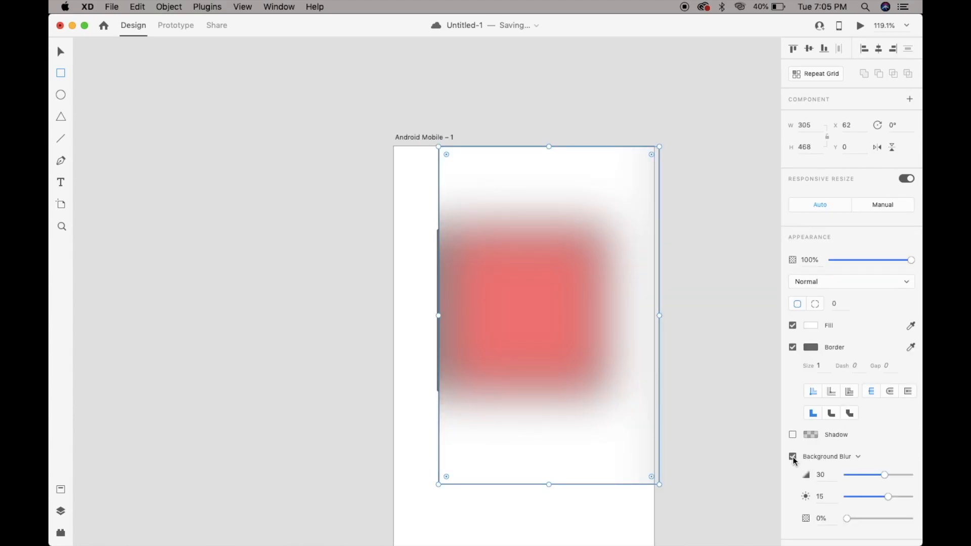
{"action": "left_click", "coordinate": [792, 348]}
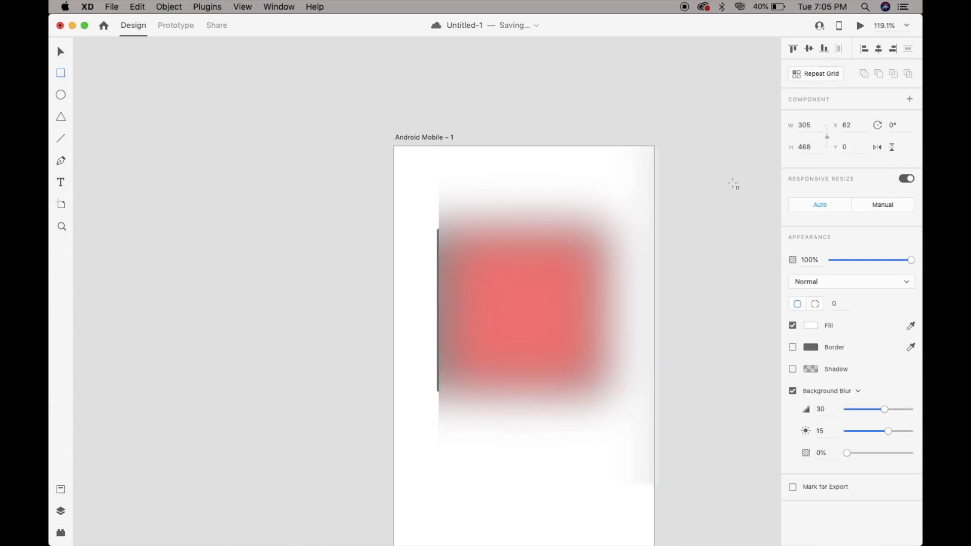
Set the rectangle's background blur amount to 32 and its brightness to 3.
{"action": "key", "text": "v"}
{"action": "mouse_move", "coordinate": [884, 409]}
{"action": "left_mouse_down"}
{"action": "mouse_move", "coordinate": [846, 410]}
{"action": "mouse_move", "coordinate": [902, 410]}
{"action": "mouse_move", "coordinate": [866, 407]}
{"action": "mouse_move", "coordinate": [886, 409]}
{"action": "left_mouse_up"}
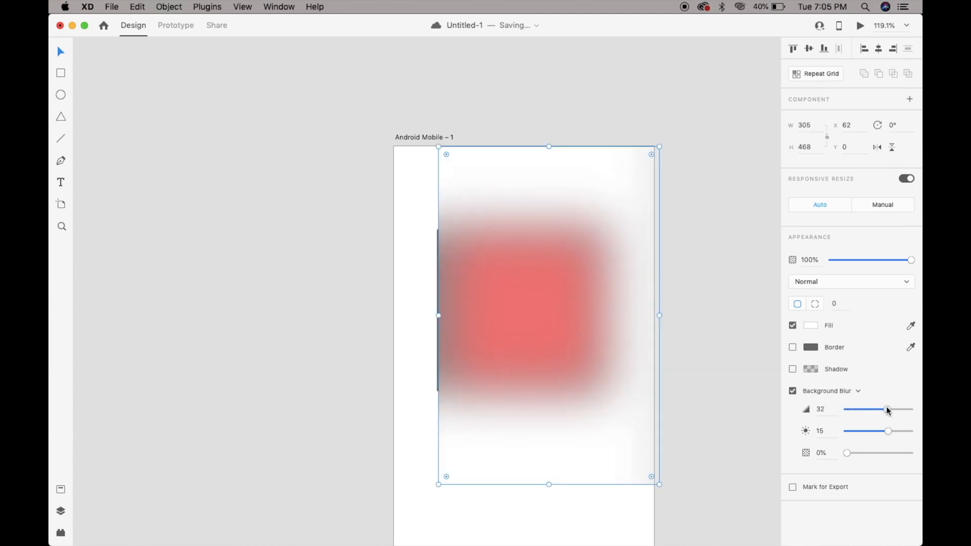
{"action": "left_click_drag", "start_coordinate": [889, 433], "coordinate": [824, 446]}
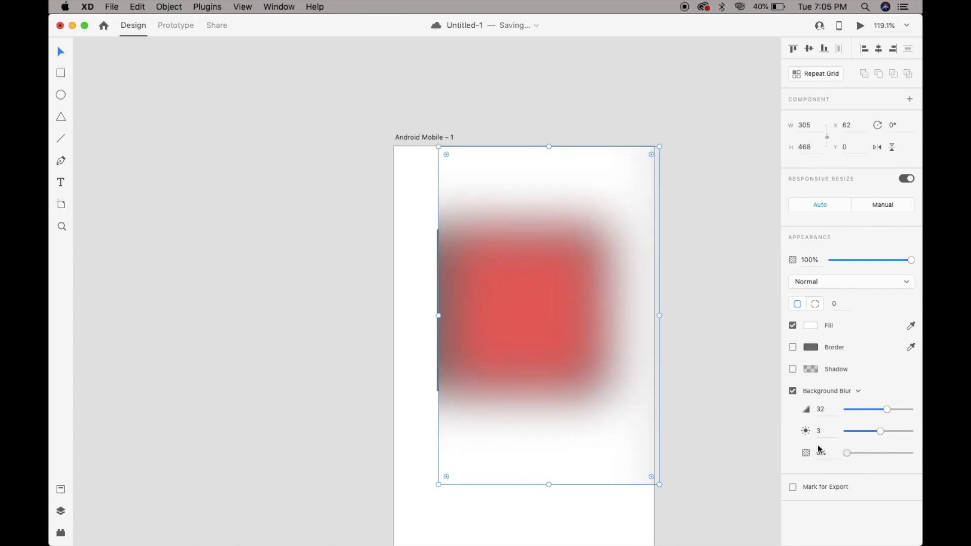
Delete the blurred rectangle that covers the square.
{"action": "left_click", "coordinate": [723, 337]}
{"action": "left_click", "coordinate": [573, 317]}
{"action": "key", "text": "Delete"}
Scale the square down around its center to about 94 by 94.
{"action": "left_click", "coordinate": [575, 322]}
{"action": "left_click_drag", "start_coordinate": [605, 224], "coordinate": [558, 254]}
{"action": "scroll", "coordinate": [558, 255], "scroll_direction": "down", "scroll_amount": 5}
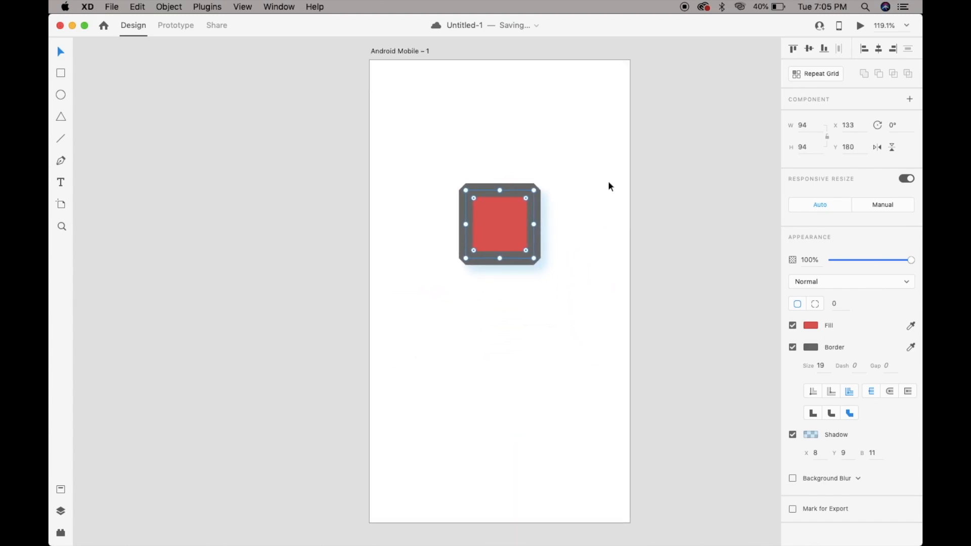
Align the square to the artboard's vertical middle, trying the top and bottom alignments first.
{"action": "left_click", "coordinate": [797, 49]}
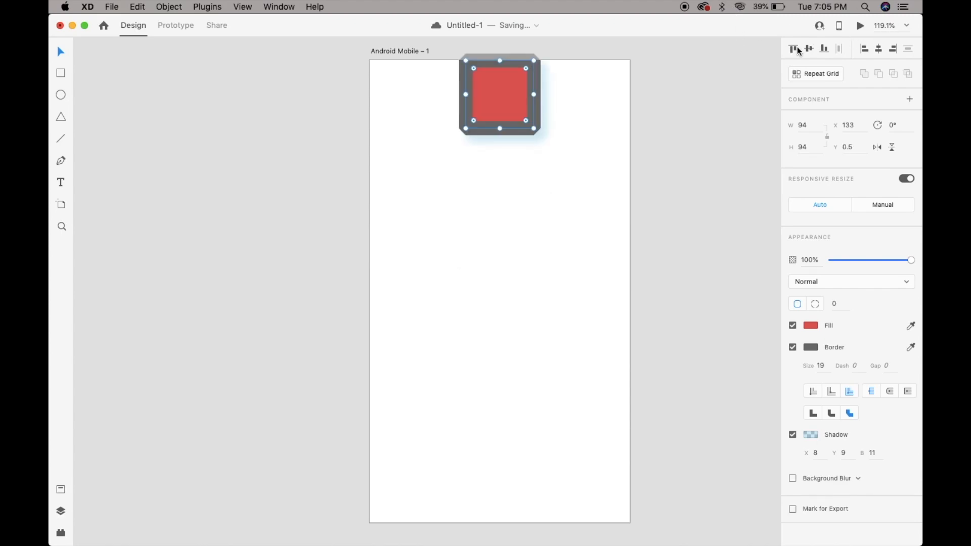
{"action": "left_click", "coordinate": [810, 50]}
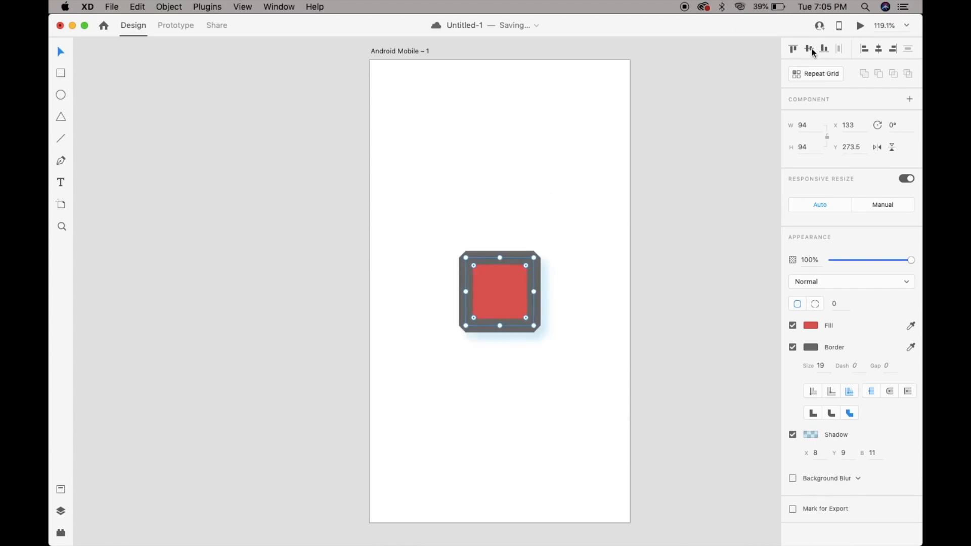
{"action": "left_click", "coordinate": [824, 50]}
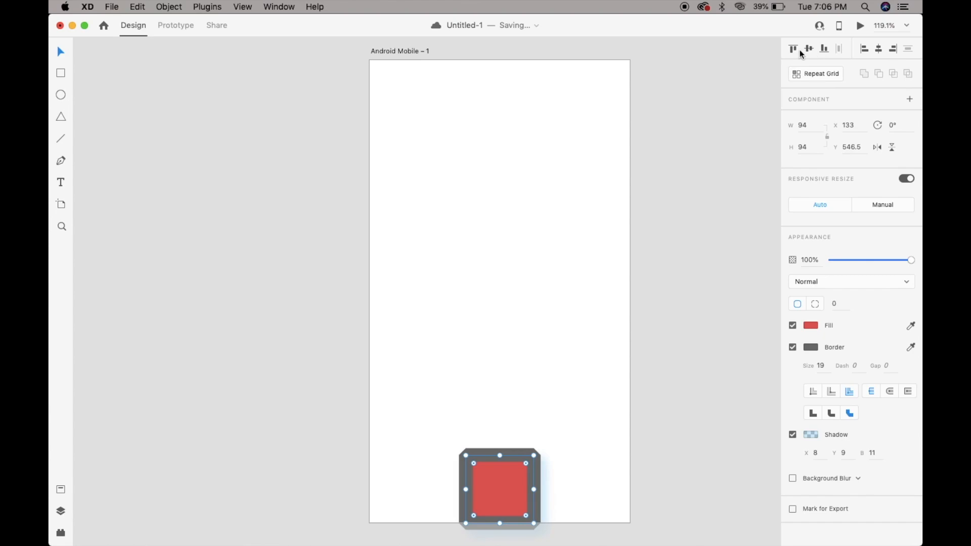
{"action": "left_click", "coordinate": [808, 49]}
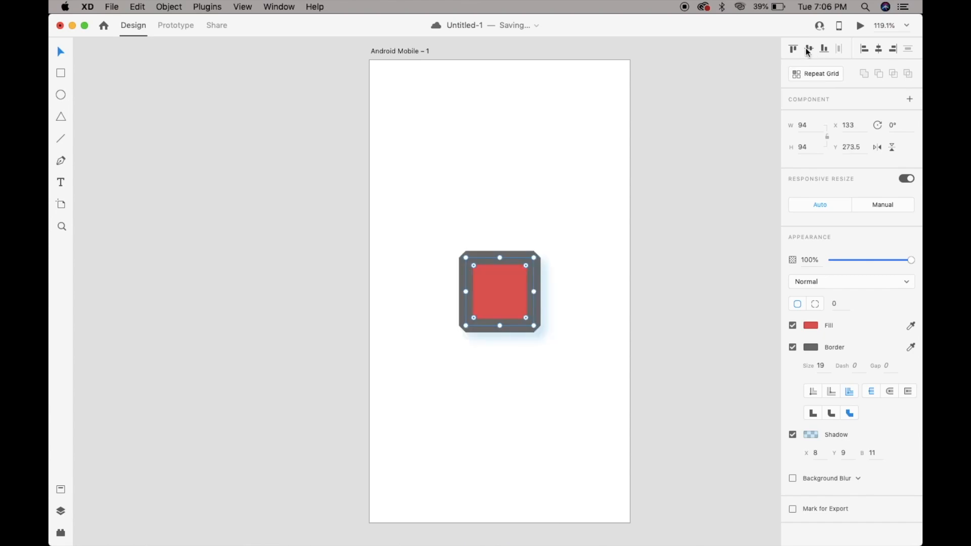
Center the square horizontally on the artboard, trying the left and right alignments first.
{"action": "left_click", "coordinate": [865, 50]}
{"action": "left_click", "coordinate": [879, 49]}
{"action": "left_click", "coordinate": [894, 51]}
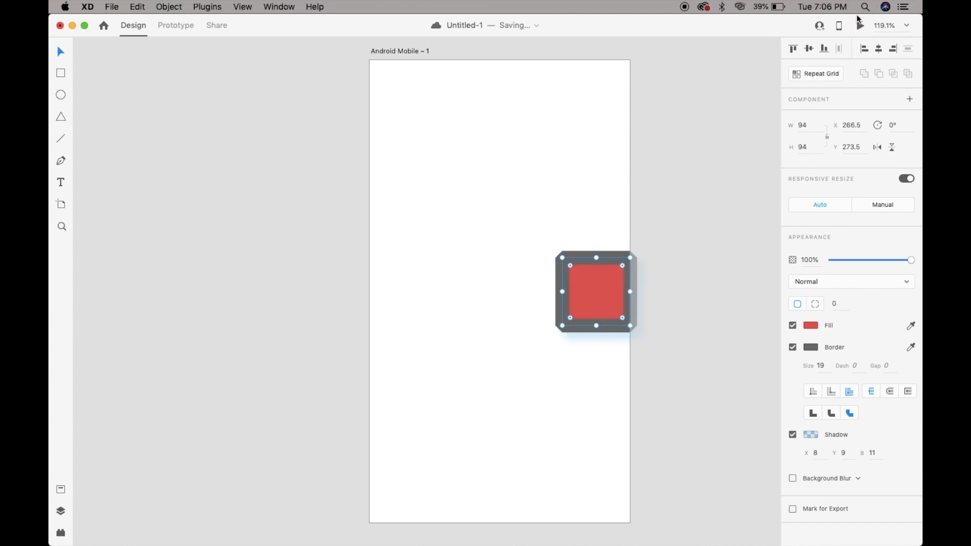
{"action": "left_click", "coordinate": [878, 49]}
{"action": "left_click", "coordinate": [668, 287]}
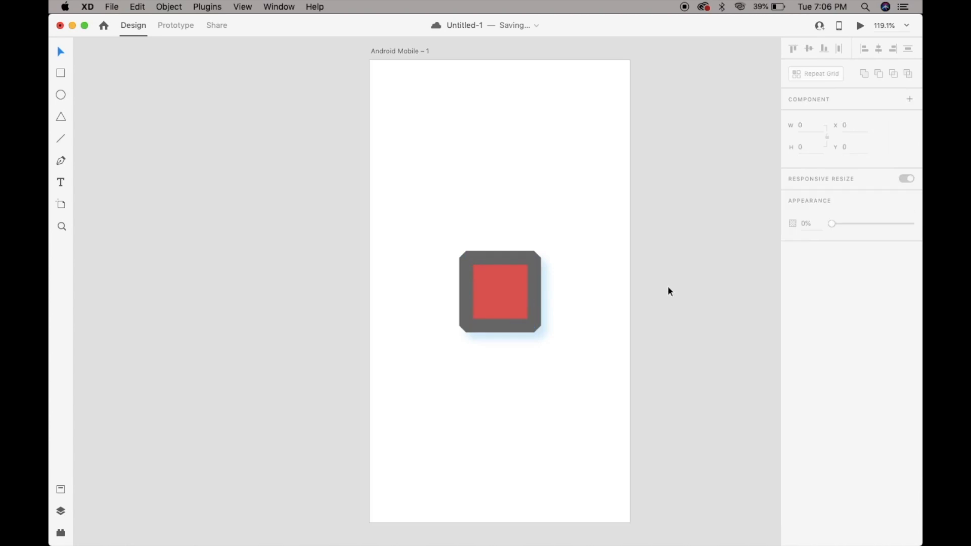
Delete the square and draw a circle about 174 by 174 in its place, positioned at about X 81, Y 159.
{"action": "left_click", "coordinate": [498, 298]}
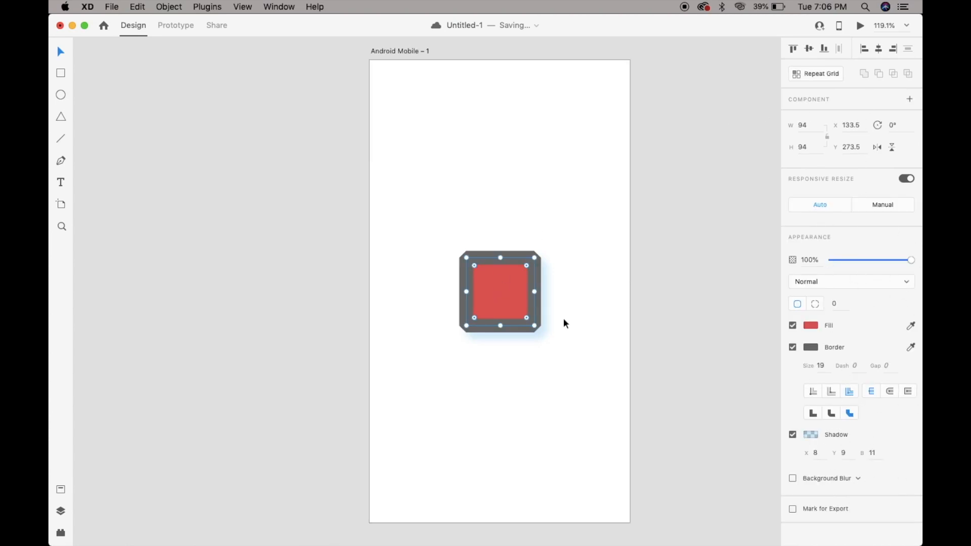
{"action": "key", "text": "Delete"}
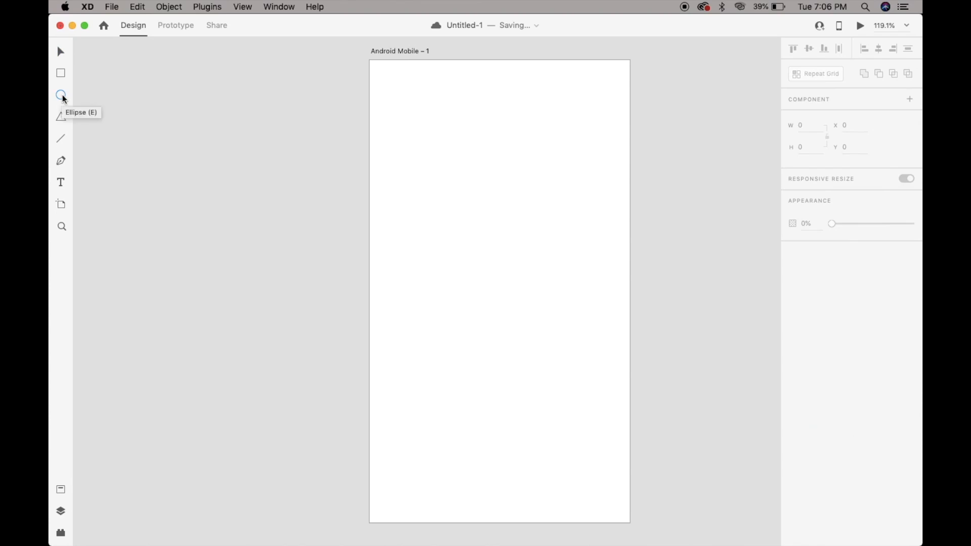
{"action": "left_click_drag", "start_coordinate": [381, 137], "coordinate": [508, 265]}
{"action": "key", "text": "v"}
{"action": "left_click_drag", "start_coordinate": [458, 195], "coordinate": [506, 239]}
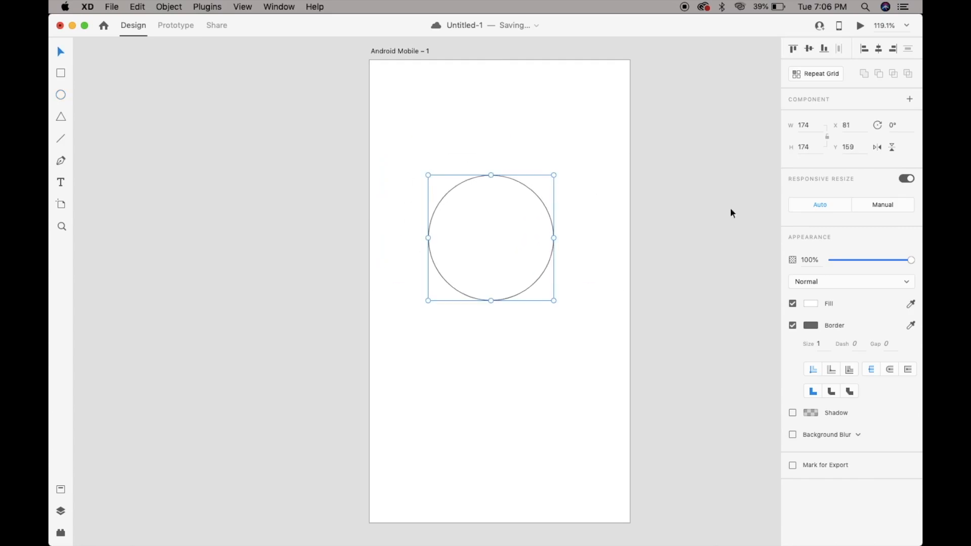
Fill the circle with solid green #3ED3B1.
{"action": "left_click", "coordinate": [810, 304]}
{"action": "left_click", "coordinate": [706, 248]}
{"action": "left_click", "coordinate": [731, 259]}
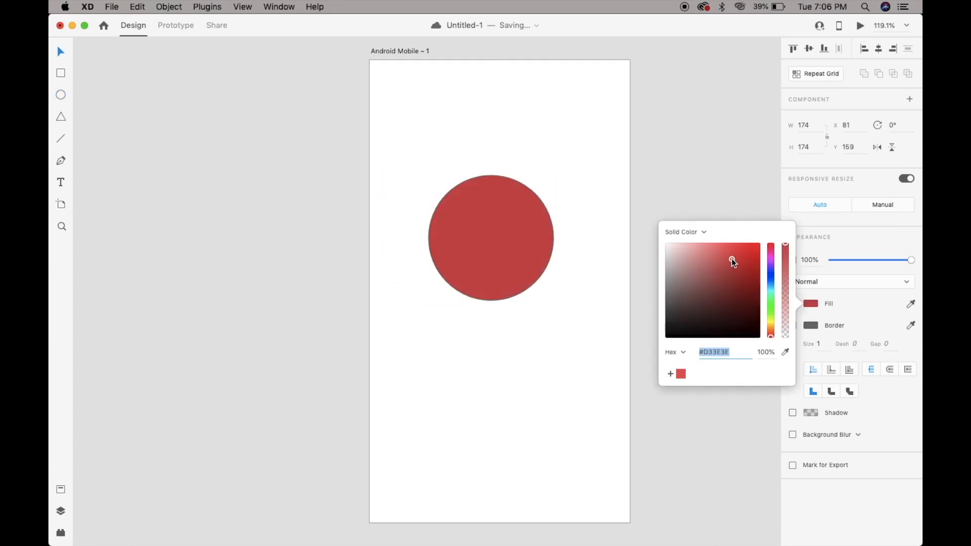
{"action": "left_click", "coordinate": [771, 293]}
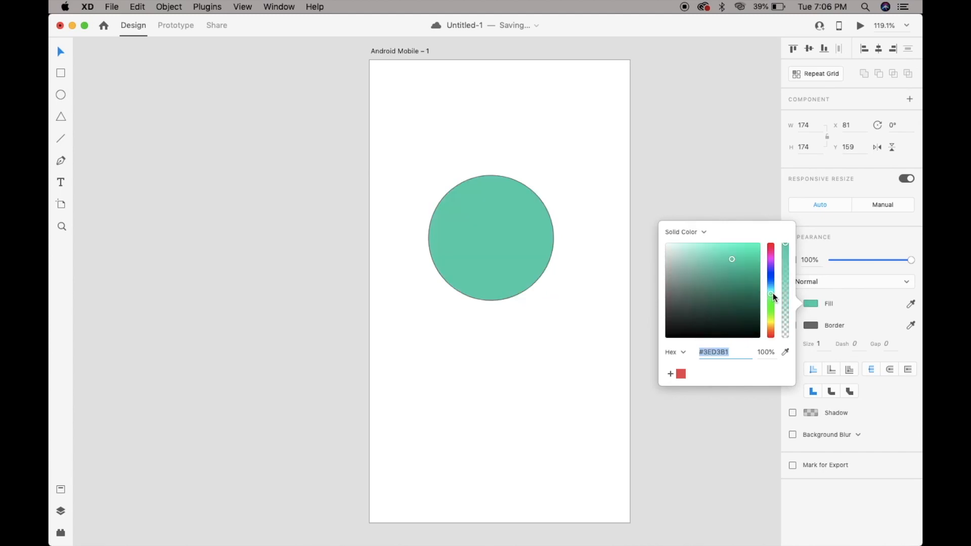
Set the circle's border size to 15 and center the stroke on its edge, trying the outer alignment first.
{"action": "left_click", "coordinate": [811, 332]}
{"action": "left_click", "coordinate": [819, 344]}
{"action": "key", "text": "Up"}
{"action": "key", "text": "Up"}
{"action": "key", "text": "Up"}
{"action": "key", "text": "Up"}
{"action": "key", "text": "Up"}
{"action": "key", "text": "Up"}
{"action": "key", "text": "Up"}
{"action": "key", "text": "Up"}
{"action": "key", "text": "Up"}
{"action": "key", "text": "Up"}
{"action": "key", "text": "Up"}
{"action": "key", "text": "Up"}
{"action": "key", "text": "Up"}
{"action": "key", "text": "Up"}
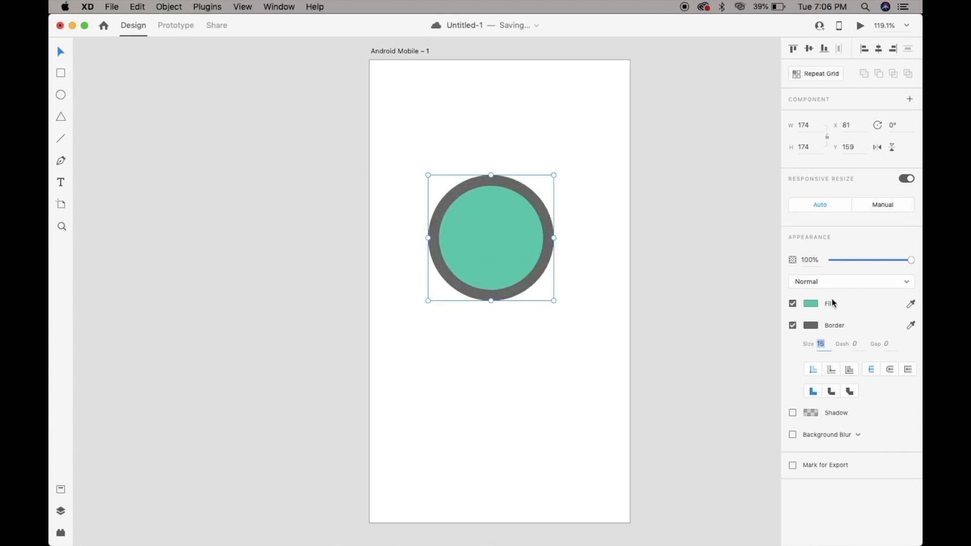
{"action": "left_click", "coordinate": [825, 373]}
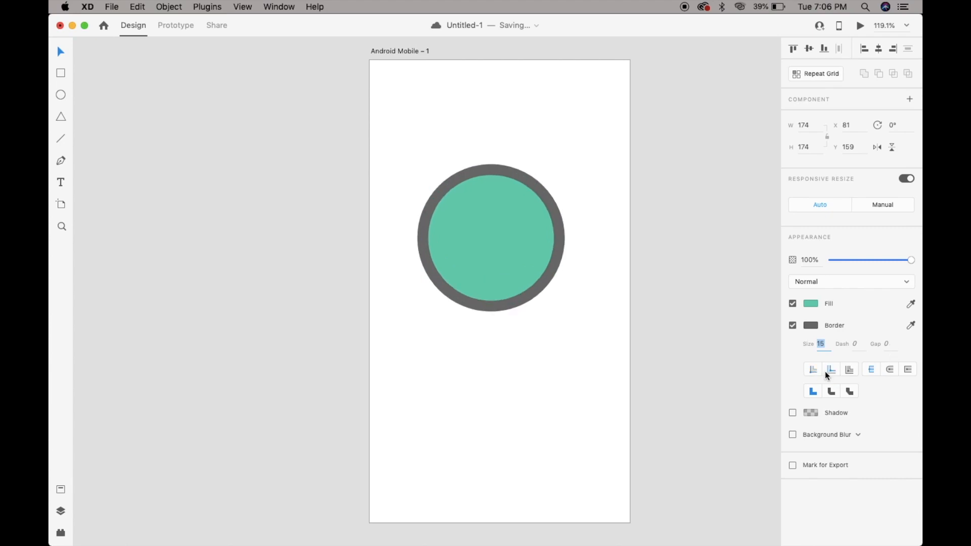
{"action": "left_click", "coordinate": [845, 373]}
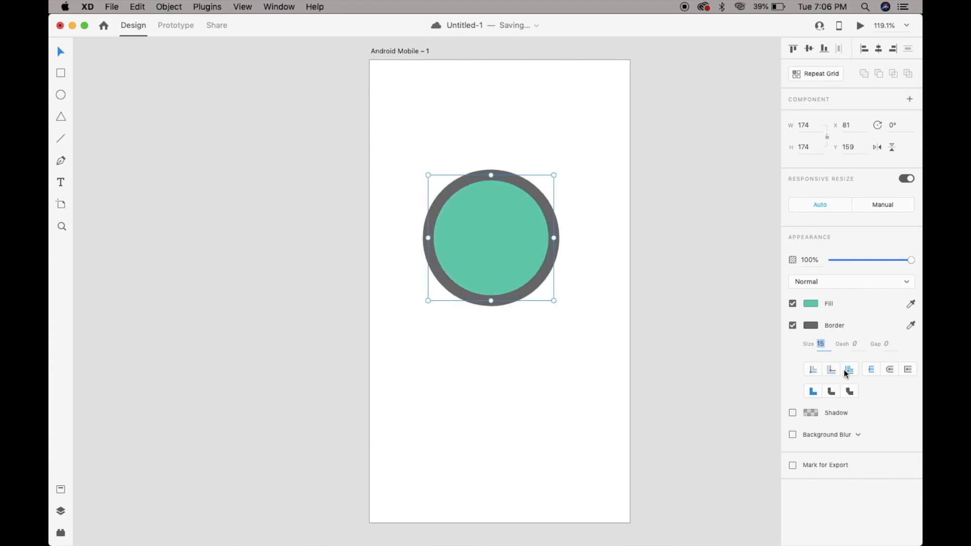
Make the circle's border dashed and raise the dash length to 384, trying shorter lengths such as 8, 32 and 56 first.
{"action": "left_click", "coordinate": [855, 345]}
{"action": "type", "text": "14"}
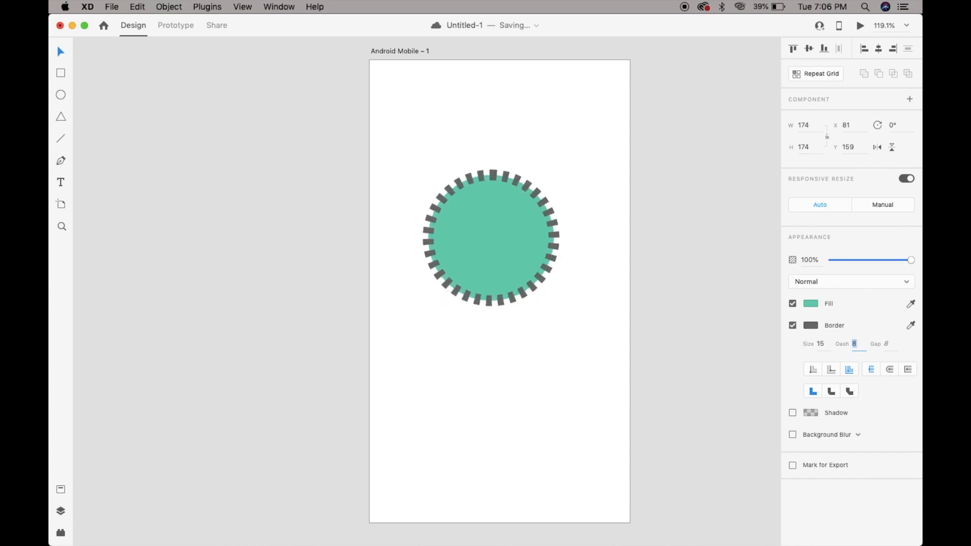
{"action": "key", "text": "Up"}
{"action": "key", "text": "Up"}
{"action": "key", "text": "Up"}
{"action": "key", "text": "Up"}
{"action": "key", "text": "Up"}
{"action": "key", "text": "Up"}
{"action": "key", "text": "Up"}
{"action": "key", "text": "Up"}
{"action": "key", "text": "Up"}
{"action": "key", "text": "Up"}
{"action": "key", "text": "Up"}
{"action": "key", "text": "Up"}
{"action": "key", "text": "Up"}
{"action": "key", "text": "Up"}
{"action": "key", "text": "Up"}
{"action": "key", "text": "Up"}
{"action": "key", "text": "Up"}
{"action": "key", "text": "Up"}
{"action": "key", "text": "Up"}
{"action": "key", "text": "Up"}
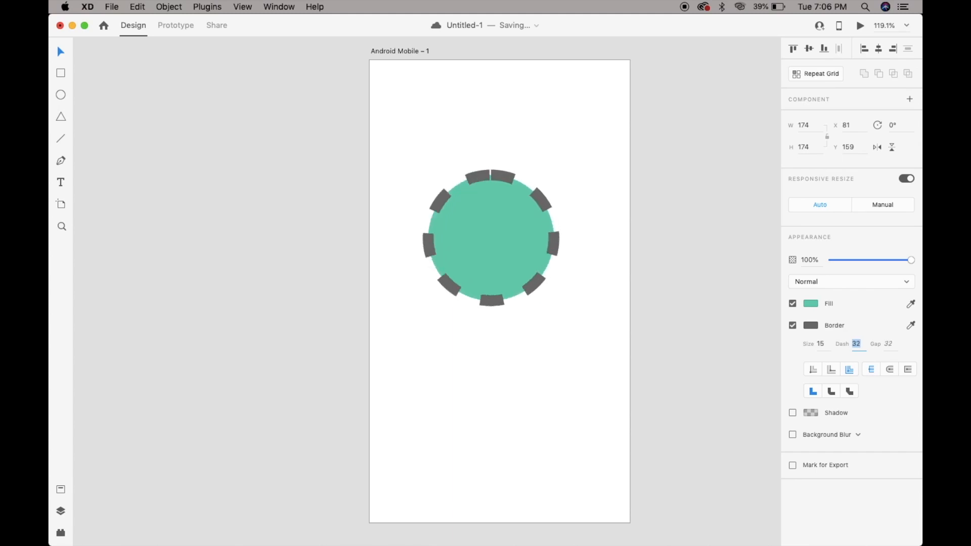
{"action": "key", "text": "Up"}
{"action": "key", "text": "Up"}
{"action": "key", "text": "Up"}
{"action": "key", "text": "Up"}
{"action": "key", "text": "Up"}
{"action": "key", "text": "Up"}
{"action": "key", "text": "Up"}
{"action": "key", "text": "Up"}
{"action": "key", "text": "Up"}
{"action": "key", "text": "Up"}
{"action": "key", "text": "Up"}
{"action": "key", "text": "Up"}
{"action": "key", "text": "Up"}
{"action": "key", "text": "Up"}
{"action": "key", "text": "Up"}
{"action": "key", "text": "Up"}
{"action": "key", "text": "Up"}
{"action": "key", "text": "Up"}
{"action": "key", "text": "Up"}
{"action": "key", "text": "Up"}
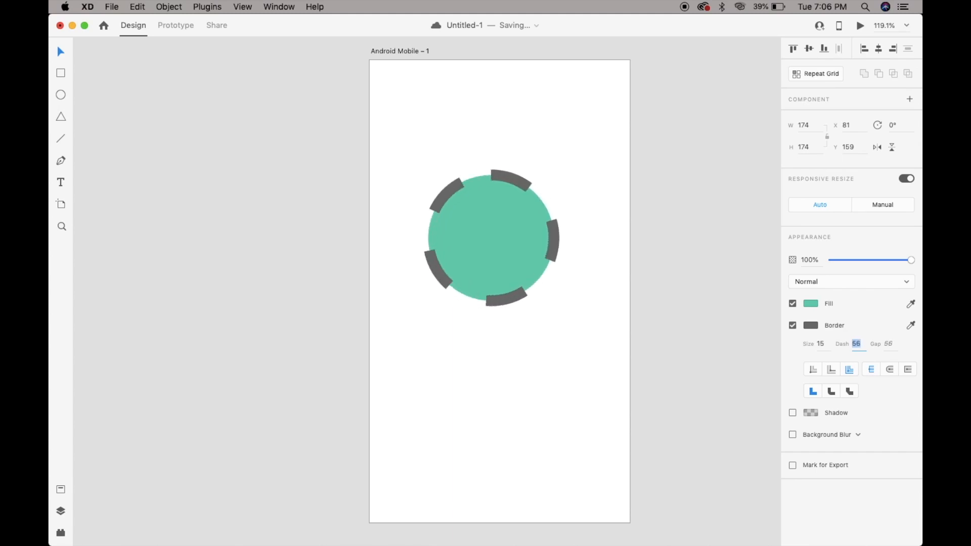
{"action": "key", "text": "Up"}
{"action": "key", "text": "Up"}
{"action": "key", "text": "Up"}
{"action": "key", "text": "Up"}
{"action": "key", "text": "Up"}
{"action": "key", "text": "Up"}
{"action": "key", "text": "Up"}
{"action": "key", "text": "Up"}
{"action": "key", "text": "Up"}
{"action": "key", "text": "Up"}
{"action": "key", "text": "Up"}
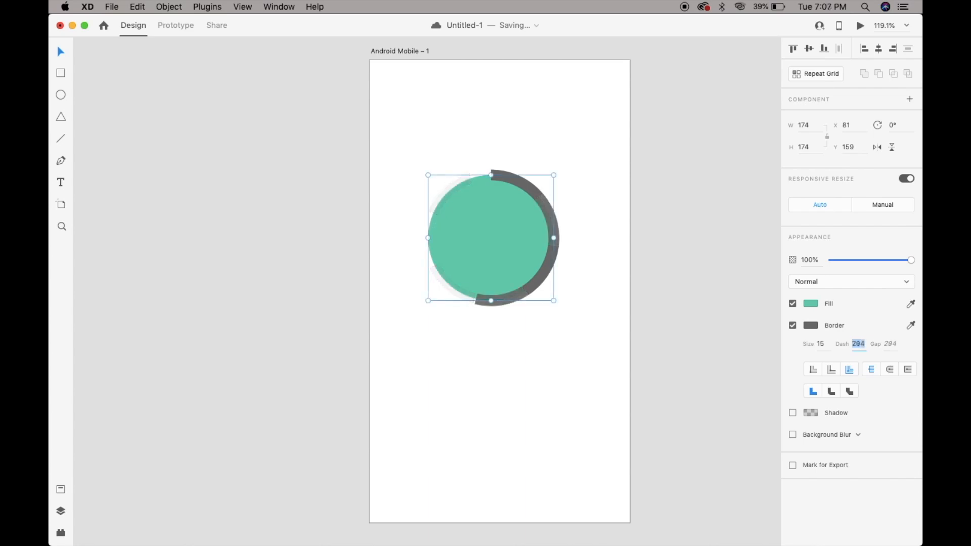
{"action": "key", "text": "shift+Up"}
{"action": "key", "text": "shift+Up"}
{"action": "key", "text": "shift+Up"}
{"action": "key", "text": "shift+Up"}
{"action": "key", "text": "shift+Up"}
{"action": "key", "text": "shift+Up"}
{"action": "key", "text": "shift+Up"}
{"action": "key", "text": "shift+Up"}
{"action": "key", "text": "shift+Up"}
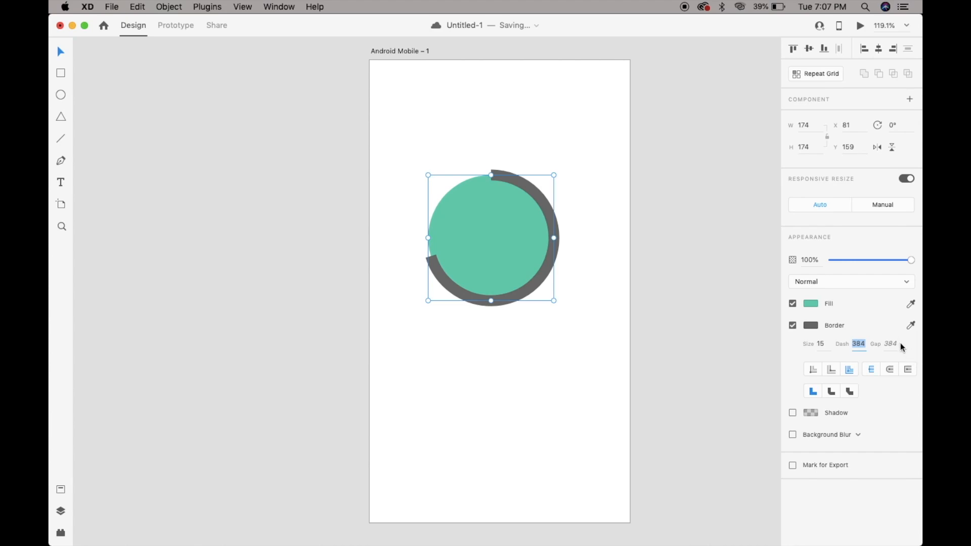
Give the circle's dashed border round caps and set its dash length to 294, trying other lengths such as 314 and 194 first.
{"action": "left_click", "coordinate": [889, 370]}
{"action": "left_click", "coordinate": [890, 347]}
{"action": "left_click", "coordinate": [860, 345]}
{"action": "key", "text": "shift+Up"}
{"action": "key", "text": "shift+Up"}
{"action": "key", "text": "shift+Up"}
{"action": "key", "text": "shift+Up"}
{"action": "key", "text": "shift+Up"}
{"action": "key", "text": "shift+Up"}
{"action": "key", "text": "shift+Up"}
{"action": "key", "text": "shift+Up"}
{"action": "key", "text": "shift+Up"}
{"action": "key", "text": "shift+Down"}
{"action": "key", "text": "shift+Down"}
{"action": "key", "text": "shift+Down"}
{"action": "key", "text": "shift+Down"}
{"action": "key", "text": "shift+Down"}
{"action": "key", "text": "shift+Down"}
{"action": "key", "text": "shift+Down"}
{"action": "key", "text": "shift+Down"}
{"action": "key", "text": "shift+Down"}
{"action": "key", "text": "shift+Down"}
{"action": "key", "text": "shift+Down"}
{"action": "key", "text": "shift+Down"}
{"action": "key", "text": "shift+Down"}
{"action": "key", "text": "shift+Down"}
{"action": "key", "text": "shift+Down"}
{"action": "key", "text": "shift+Down"}
{"action": "key", "text": "shift+Down"}
{"action": "key", "text": "shift+Down"}
{"action": "key", "text": "shift+Down"}
{"action": "key", "text": "shift+Down"}
{"action": "key", "text": "shift+Down"}
{"action": "key", "text": "shift+Down"}
{"action": "key", "text": "shift+Down"}
{"action": "key", "text": "shift+Down"}
{"action": "key", "text": "shift+Down"}
{"action": "key", "text": "shift+Down"}
{"action": "key", "text": "shift+Down"}
{"action": "key", "text": "shift+Down"}
{"action": "key", "text": "shift+Down"}
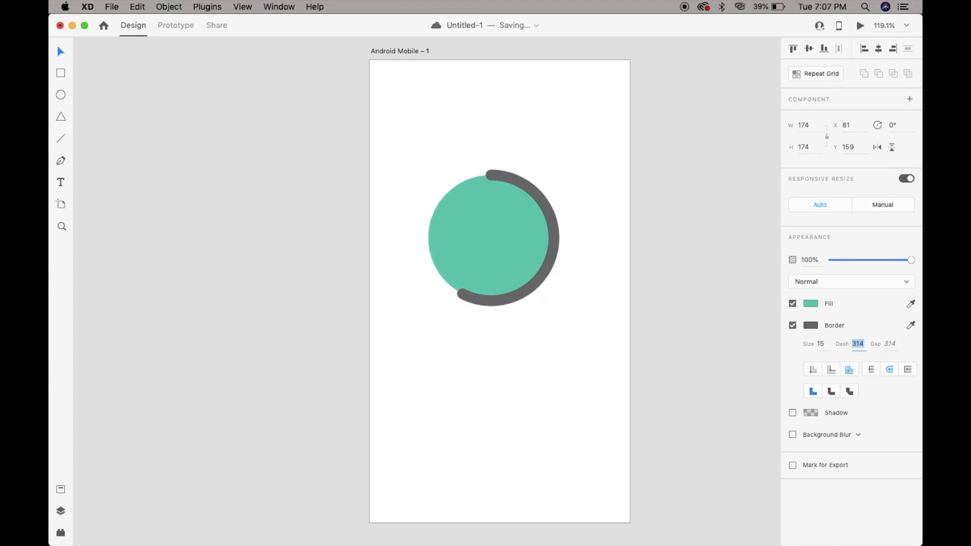
{"action": "key", "text": "shift+Up"}
{"action": "key", "text": "shift+Up"}
{"action": "key", "text": "shift+Up"}
{"action": "key", "text": "shift+Up"}
{"action": "key", "text": "shift+Up"}
{"action": "key", "text": "shift+Up"}
{"action": "key", "text": "shift+Up"}
{"action": "key", "text": "shift+Up"}
{"action": "key", "text": "shift+Up"}
{"action": "key", "text": "shift+Up"}
{"action": "key", "text": "shift+Up"}
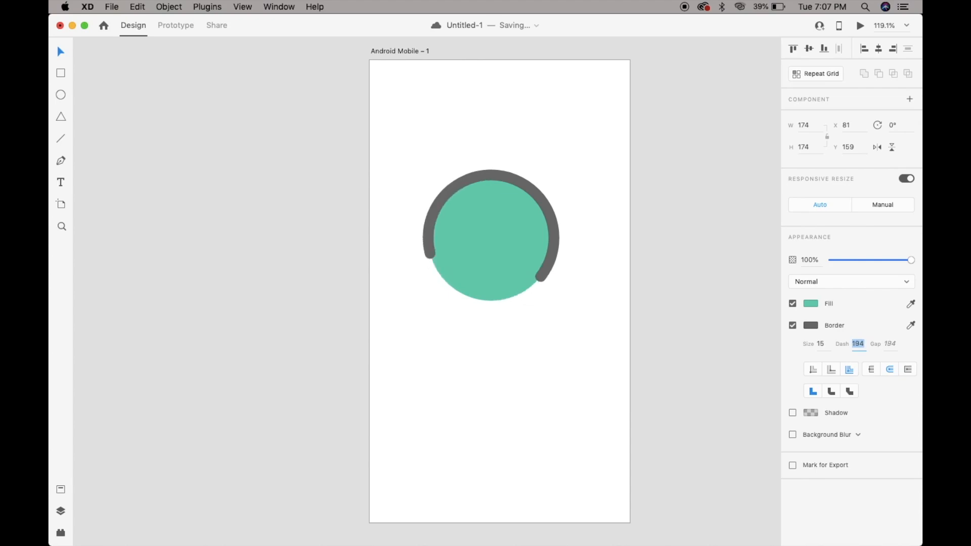
Raise the gap of the circle's dashed border to 584.
{"action": "key", "text": "Tab"}
{"action": "key", "text": "shift+Up"}
{"action": "key", "text": "shift+Up"}
{"action": "key", "text": "shift+Up"}
{"action": "key", "text": "shift+Up"}
{"action": "key", "text": "shift+Up"}
{"action": "key", "text": "shift+Up"}
{"action": "key", "text": "shift+Up"}
{"action": "key", "text": "shift+Up"}
{"action": "key", "text": "shift+Up"}
{"action": "key", "text": "shift+Up"}
{"action": "key", "text": "shift+Up"}
{"action": "key", "text": "shift+Up"}
{"action": "key", "text": "shift+Up"}
{"action": "key", "text": "shift+Up"}
{"action": "key", "text": "shift+Up"}
{"action": "key", "text": "shift+Up"}
{"action": "key", "text": "shift+Up"}
Set the border's dash length to 474, trying shorter lengths such as 174, 64 and 34 first.
{"action": "left_click", "coordinate": [865, 342]}
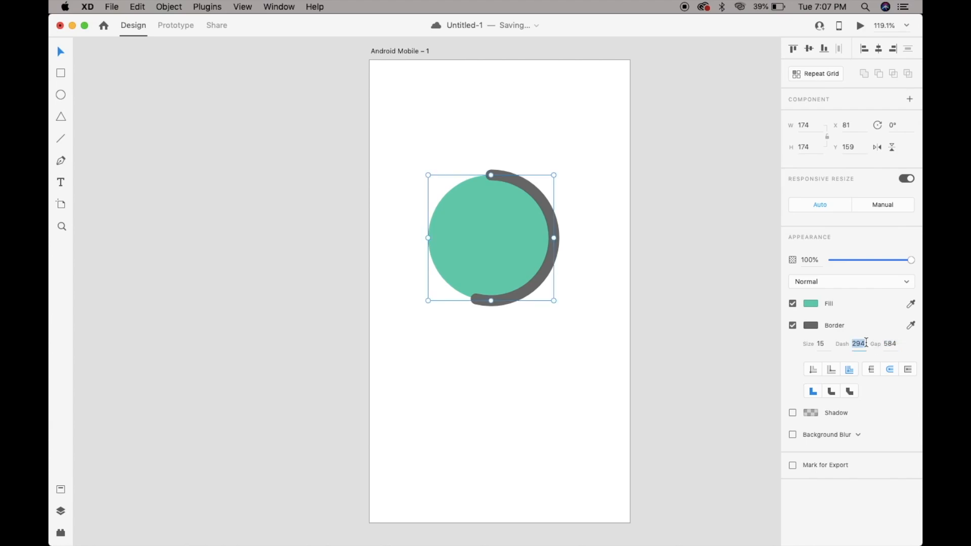
{"action": "key", "text": "shift+Down"}
{"action": "key", "text": "shift+Down"}
{"action": "key", "text": "shift+Down"}
{"action": "key", "text": "shift+Down"}
{"action": "key", "text": "shift+Down"}
{"action": "key", "text": "shift+Down"}
{"action": "key", "text": "shift+Down"}
{"action": "key", "text": "shift+Down"}
{"action": "key", "text": "shift+Down"}
{"action": "key", "text": "shift+Down"}
{"action": "key", "text": "shift+Down"}
{"action": "key", "text": "shift+Down"}
{"action": "key", "text": "shift+Down"}
{"action": "key", "text": "shift+Down"}
{"action": "key", "text": "shift+Down"}
{"action": "key", "text": "shift+Down"}
{"action": "key", "text": "shift+Down"}
{"action": "key", "text": "shift+Down"}
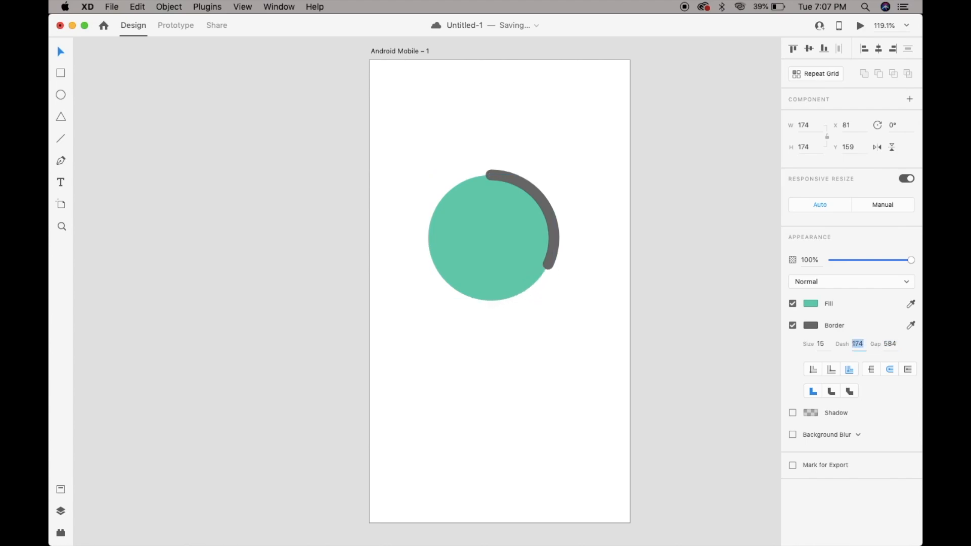
{"action": "key", "text": "shift+Down"}
{"action": "key", "text": "shift+Down"}
{"action": "key", "text": "shift+Down"}
{"action": "key", "text": "shift+Down"}
{"action": "key", "text": "shift+Down"}
{"action": "key", "text": "shift+Down"}
{"action": "key", "text": "shift+Down"}
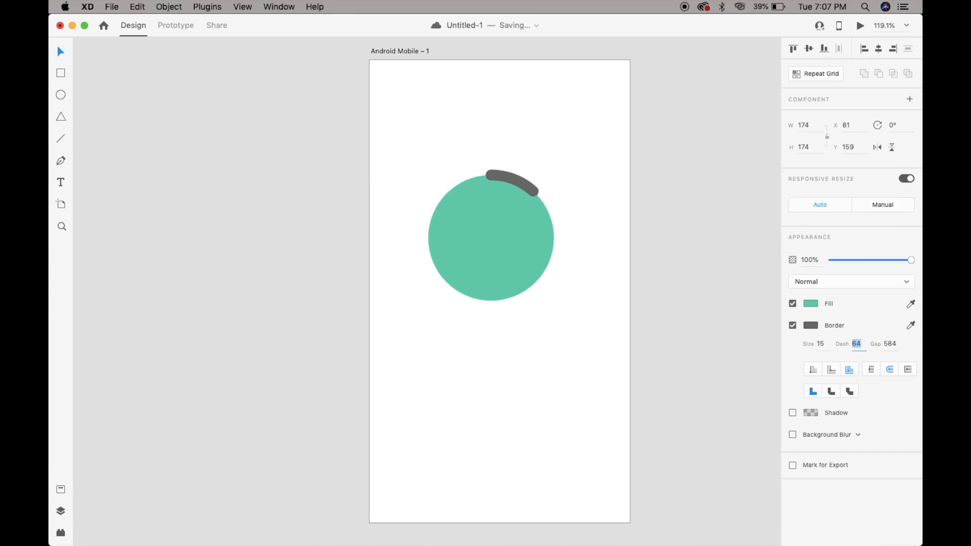
{"action": "key", "text": "shift+Down"}
{"action": "left_click", "coordinate": [891, 344]}
{"action": "left_click", "coordinate": [857, 345]}
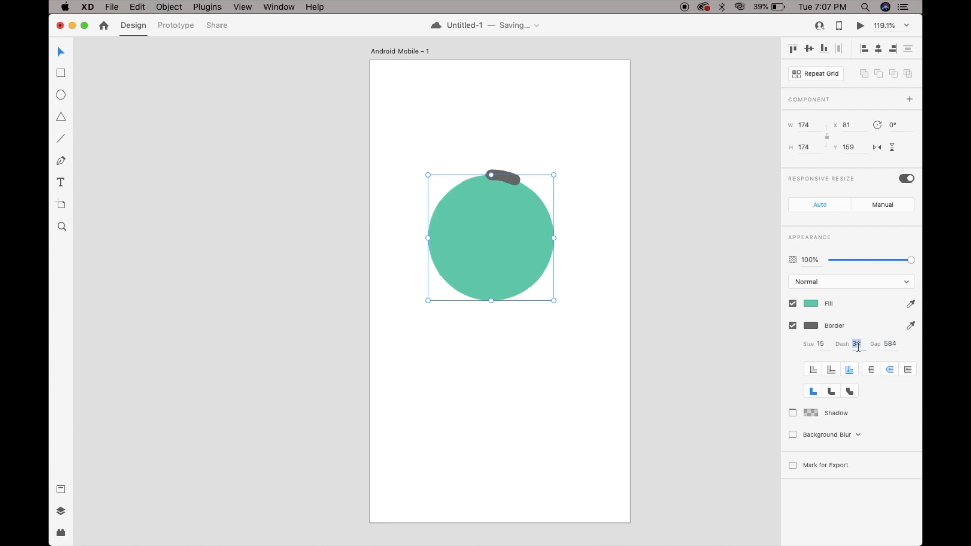
{"action": "key", "text": "shift+Down"}
{"action": "key", "text": "shift+Down"}
{"action": "key", "text": "shift+Down"}
{"action": "key", "text": "shift+Up"}
{"action": "key", "text": "shift+Up"}
{"action": "key", "text": "shift+Up"}
{"action": "key", "text": "shift+Up"}
{"action": "key", "text": "shift+Up"}
{"action": "key", "text": "shift+Up"}
{"action": "key", "text": "shift+Up"}
{"action": "key", "text": "shift+Up"}
{"action": "key", "text": "shift+Up"}
{"action": "key", "text": "shift+Up"}
{"action": "key", "text": "shift+Up"}
{"action": "key", "text": "shift+Up"}
{"action": "key", "text": "shift+Up"}
{"action": "key", "text": "shift+Up"}
{"action": "key", "text": "shift+Up"}
{"action": "key", "text": "shift+Up"}
{"action": "key", "text": "shift+Up"}
{"action": "key", "text": "shift+Up"}
{"action": "key", "text": "shift+Up"}
{"action": "key", "text": "shift+Up"}
{"action": "key", "text": "shift+Up"}
{"action": "key", "text": "shift+Up"}
{"action": "key", "text": "shift+Up"}
{"action": "key", "text": "shift+Up"}
{"action": "key", "text": "shift+Up"}
{"action": "key", "text": "shift+Up"}
{"action": "key", "text": "shift+Up"}
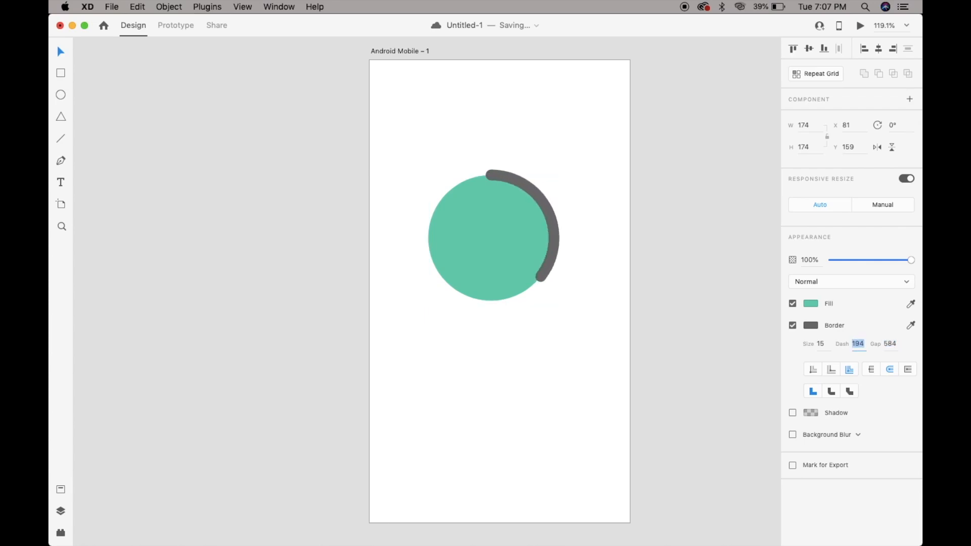
{"action": "key", "text": "shift+Up"}
{"action": "key", "text": "shift+Up"}
{"action": "key", "text": "shift+Up"}
{"action": "key", "text": "shift+Up"}
{"action": "key", "text": "shift+Up"}
{"action": "key", "text": "shift+Up"}
{"action": "key", "text": "shift+Up"}
{"action": "key", "text": "shift+Up"}
{"action": "key", "text": "shift+Up"}
{"action": "key", "text": "shift+Up"}
{"action": "key", "text": "shift+Up"}
{"action": "key", "text": "shift+Up"}
{"action": "key", "text": "shift+Up"}
{"action": "key", "text": "shift+Up"}
{"action": "key", "text": "shift+Up"}
{"action": "key", "text": "shift+Up"}
{"action": "key", "text": "shift+Up"}
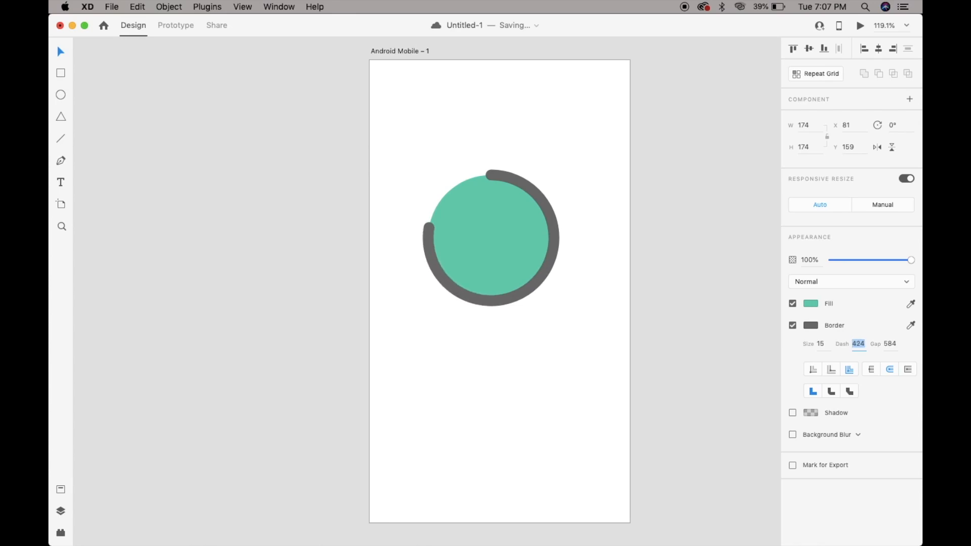
Color the circle's border light red and check the ring with the green fill turned off and back on.
{"action": "left_click", "coordinate": [814, 326]}
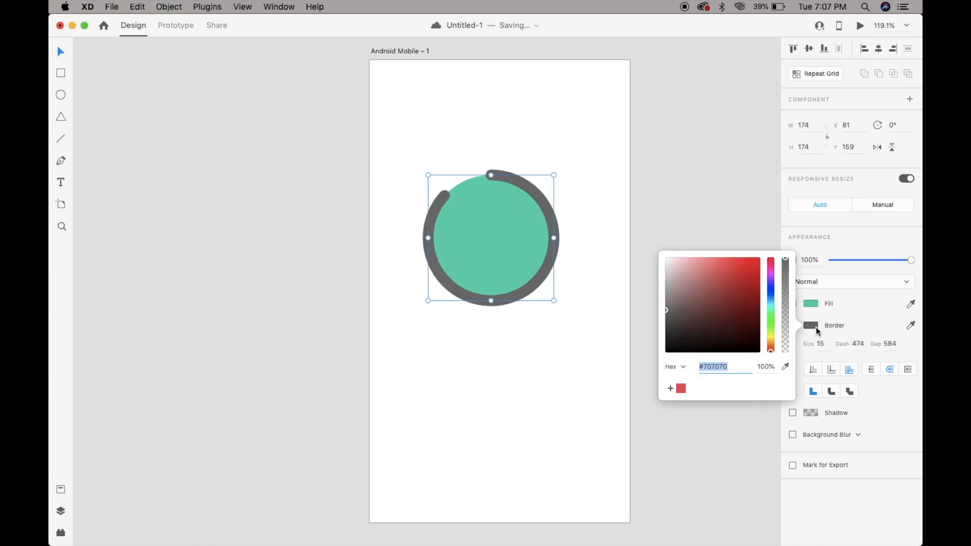
{"action": "left_click", "coordinate": [726, 293]}
{"action": "left_click", "coordinate": [703, 275]}
{"action": "left_click", "coordinate": [730, 258]}
{"action": "left_click", "coordinate": [846, 309]}
{"action": "left_click", "coordinate": [792, 304]}
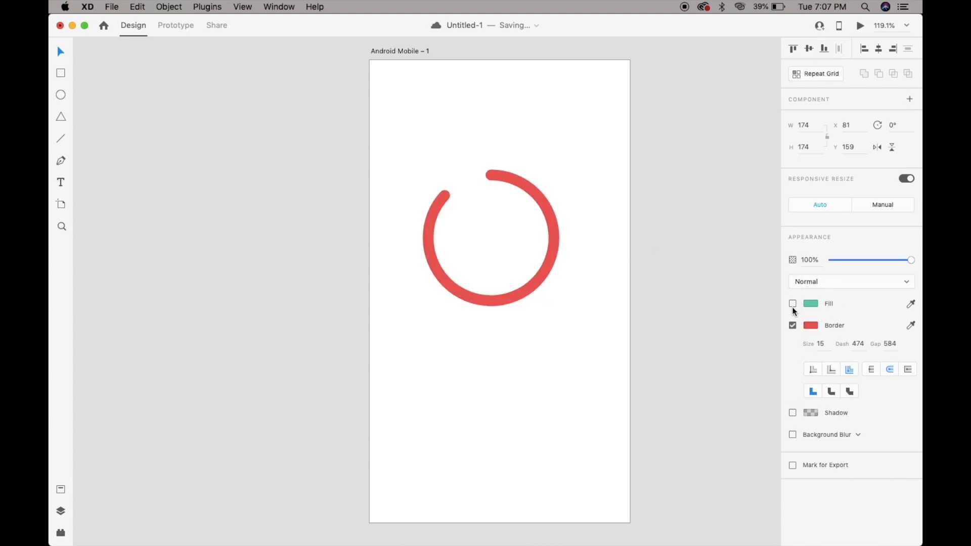
{"action": "left_click", "coordinate": [792, 303]}
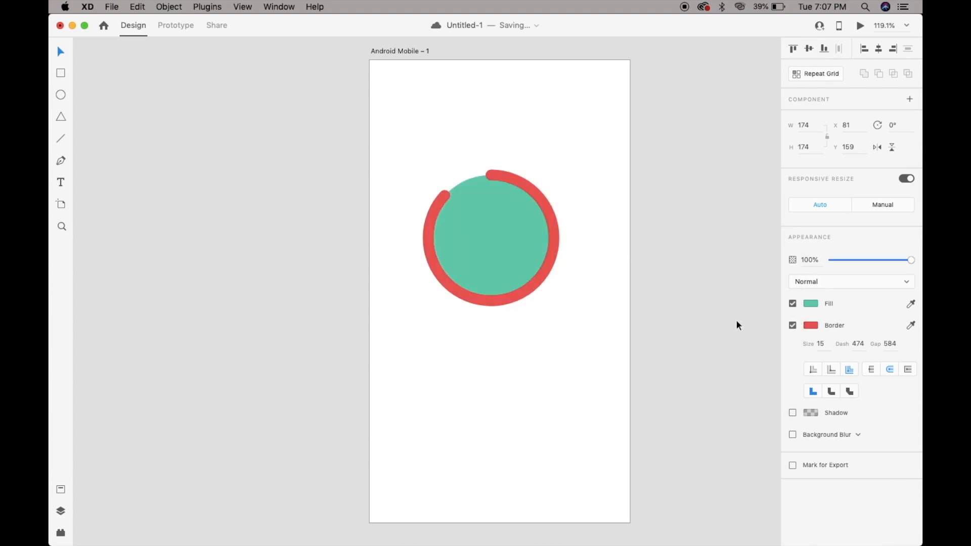
Enable a shadow with X 0, Y 3, blur 6 and a background blur with amount 30, brightness 15 on the circle.
{"action": "left_click", "coordinate": [792, 412]}
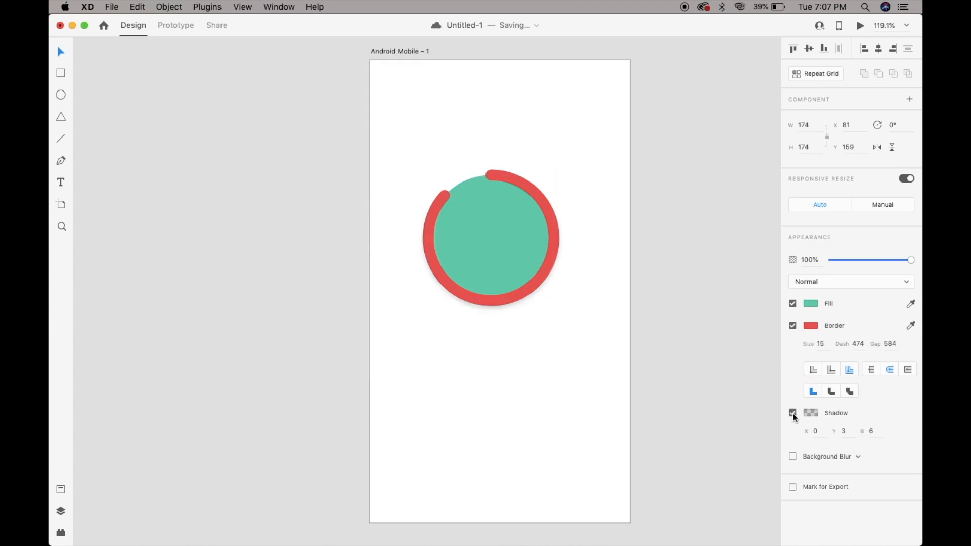
{"action": "left_click", "coordinate": [793, 456]}
{"action": "left_click", "coordinate": [711, 268]}
{"action": "left_click", "coordinate": [526, 275]}
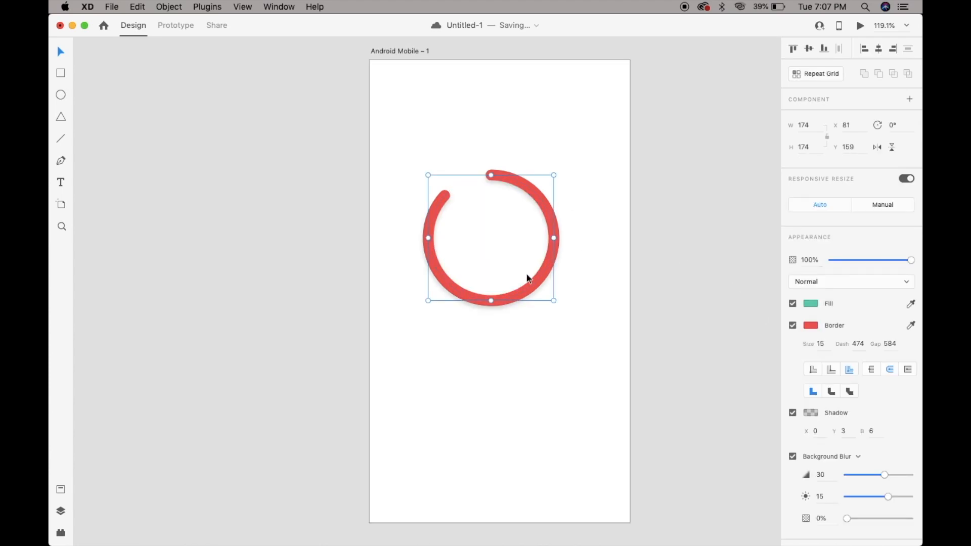
Delete the circle and draw a triangle about 167 by 145 with the Polygon tool, at about X 85, Y 154.
{"action": "key", "text": "BackSpace"}
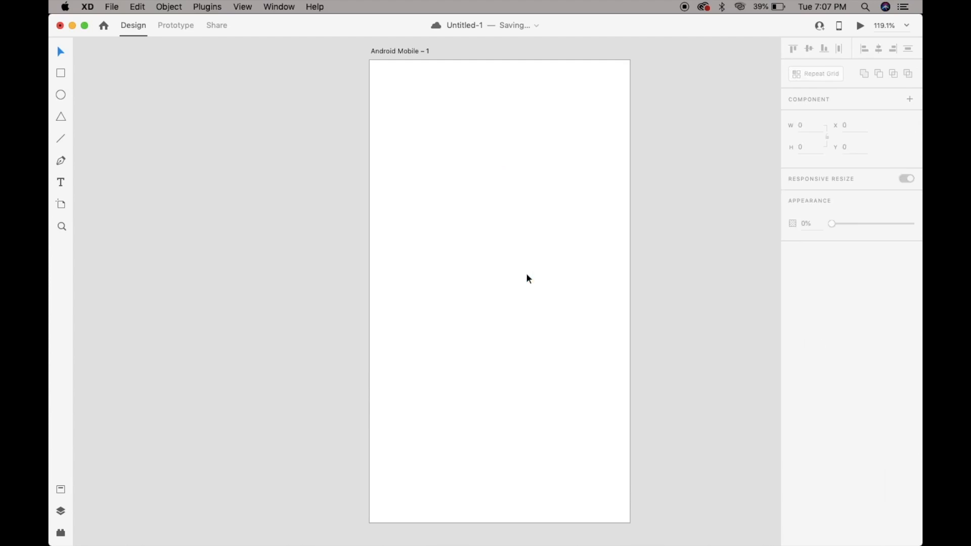
{"action": "left_click", "coordinate": [60, 121]}
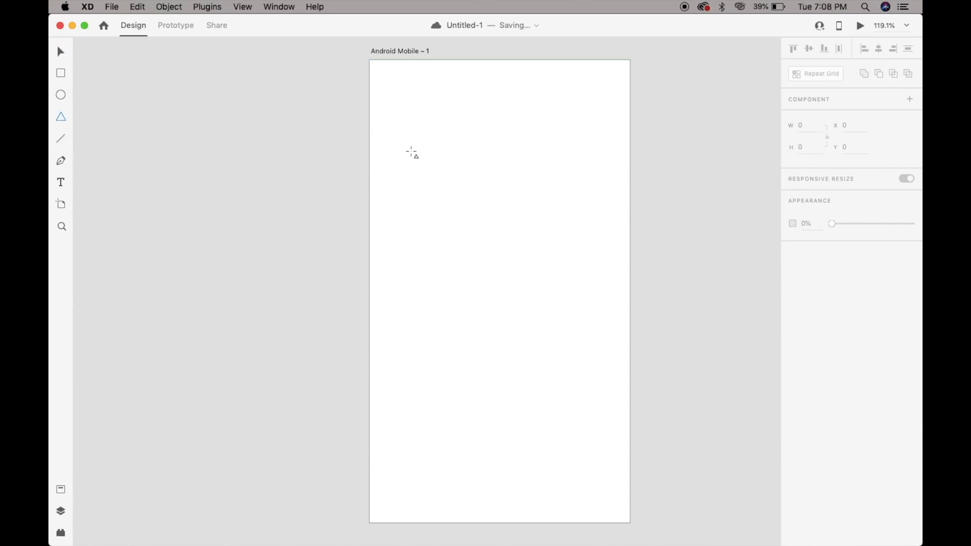
{"action": "left_click_drag", "start_coordinate": [431, 171], "coordinate": [525, 253]}
{"action": "mouse_move", "coordinate": [532, 320]}
{"action": "left_mouse_down"}
{"action": "mouse_move", "coordinate": [550, 353]}
{"action": "mouse_move", "coordinate": [468, 258]}
{"action": "mouse_move", "coordinate": [498, 223]}
{"action": "mouse_move", "coordinate": [544, 316]}
{"action": "left_mouse_up"}
{"action": "mouse_move", "coordinate": [528, 207]}
{"action": "left_mouse_down"}
{"action": "mouse_move", "coordinate": [502, 275]}
{"action": "mouse_move", "coordinate": [565, 347]}
{"action": "mouse_move", "coordinate": [500, 262]}
{"action": "mouse_move", "coordinate": [505, 279]}
{"action": "mouse_move", "coordinate": [553, 324]}
{"action": "mouse_move", "coordinate": [496, 245]}
{"action": "mouse_move", "coordinate": [572, 349]}
{"action": "mouse_move", "coordinate": [509, 288]}
{"action": "mouse_move", "coordinate": [554, 354]}
{"action": "left_mouse_up"}
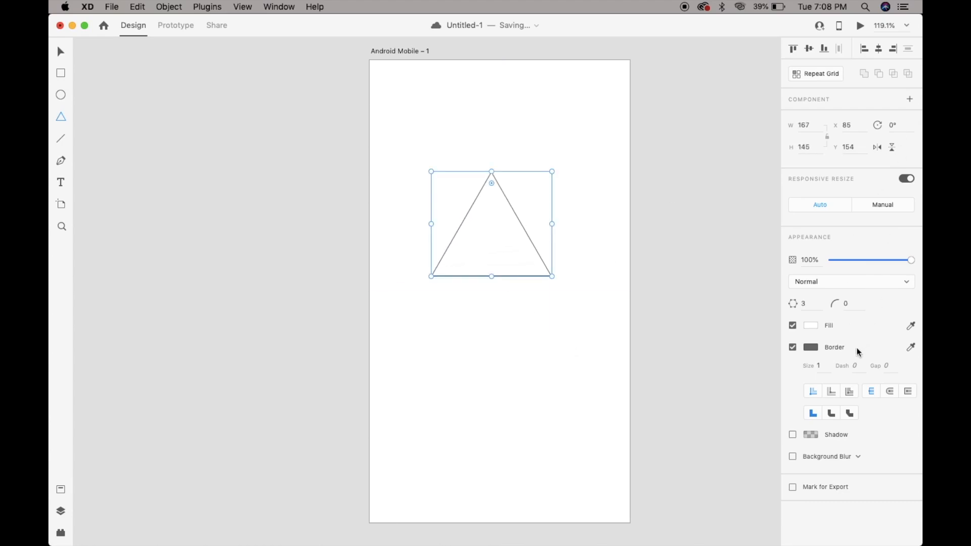
Set the polygon's corner count to 4, trying other counts along the way.
{"action": "key", "text": "Up"}
{"action": "key", "text": "Up"}
{"action": "key", "text": "Up"}
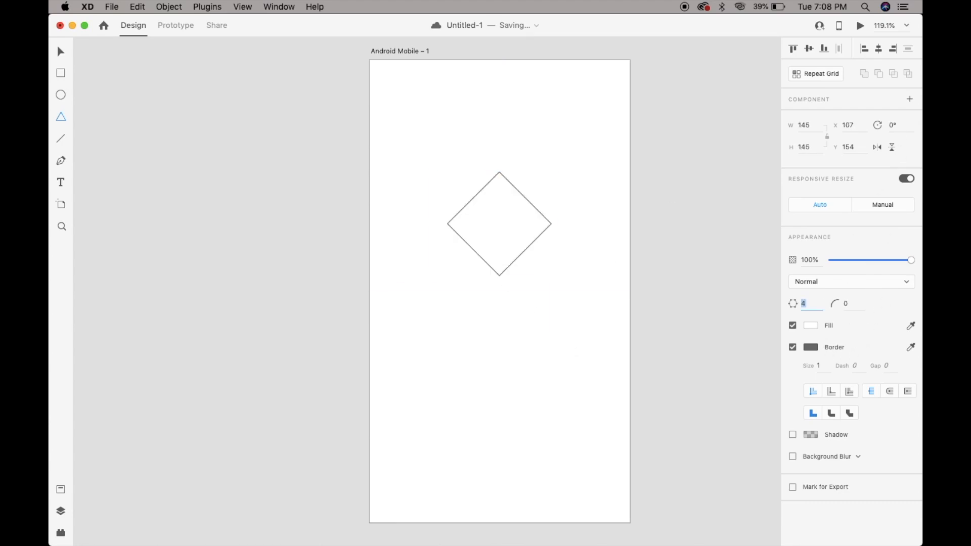
{"action": "key", "text": "Down"}
{"action": "key", "text": "Down"}
Round the diamond's corners with a corner radius of 21.
{"action": "left_click", "coordinate": [850, 303]}
{"action": "key", "text": "Up"}
{"action": "key", "text": "Up"}
{"action": "key", "text": "Up"}
{"action": "key", "text": "Up"}
{"action": "key", "text": "Up"}
{"action": "key", "text": "Up"}
{"action": "key", "text": "Up"}
{"action": "key", "text": "Up"}
{"action": "key", "text": "Up"}
{"action": "key", "text": "Up"}
{"action": "key", "text": "Up"}
{"action": "key", "text": "Up"}
{"action": "key", "text": "Up"}
{"action": "key", "text": "Up"}
{"action": "key", "text": "Up"}
{"action": "key", "text": "Up"}
{"action": "key", "text": "Up"}
{"action": "key", "text": "Up"}
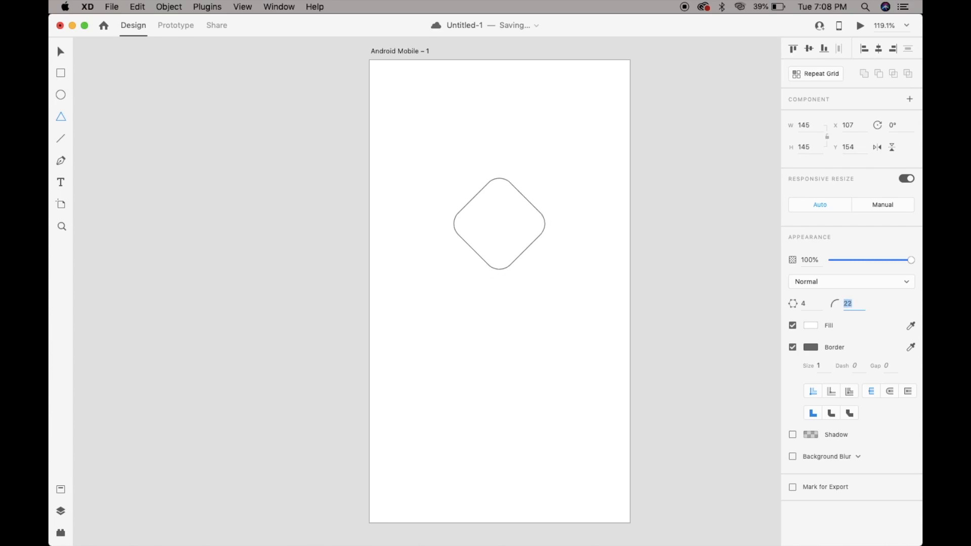
Fill the rounded diamond with dark red, trying #E68989 first, and color its border #D86262.
{"action": "left_click", "coordinate": [810, 326]}
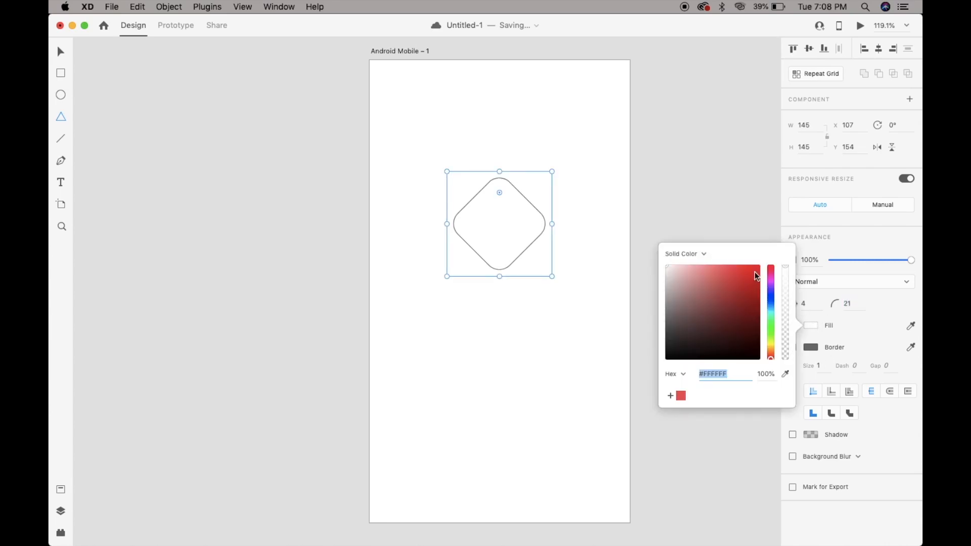
{"action": "left_click", "coordinate": [724, 271]}
{"action": "left_click", "coordinate": [702, 274]}
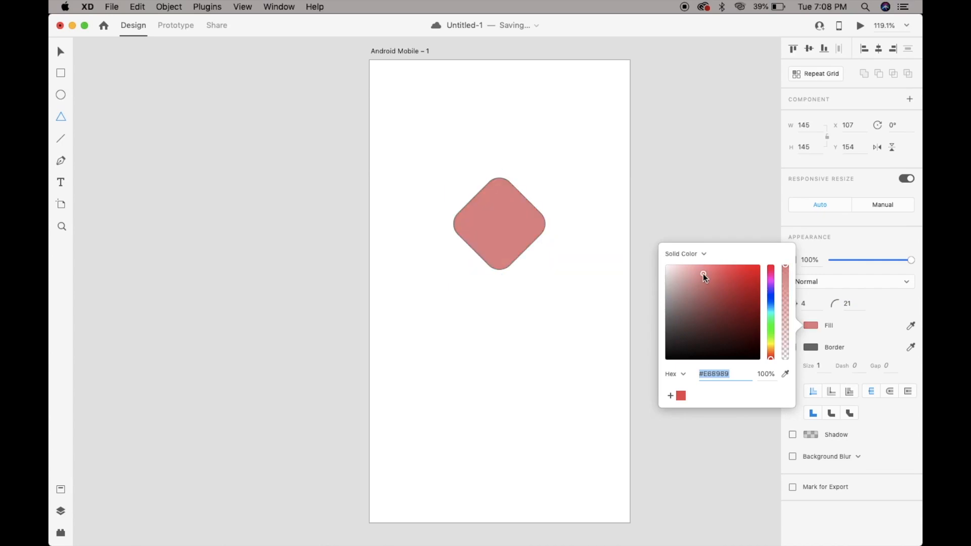
{"action": "left_click", "coordinate": [733, 309]}
{"action": "left_click", "coordinate": [811, 346]}
{"action": "left_click", "coordinate": [717, 295]}
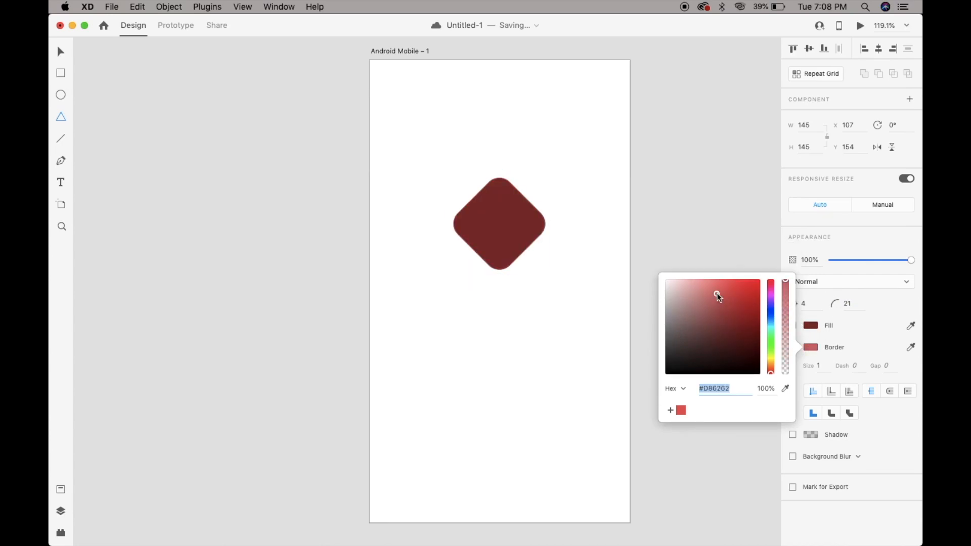
Increase the diamond's border size to 12.
{"action": "left_click", "coordinate": [818, 365]}
{"action": "type", "text": "2"}
{"action": "key", "text": "Up"}
{"action": "key", "text": "Up"}
{"action": "key", "text": "Up"}
{"action": "key", "text": "Up"}
{"action": "key", "text": "Up"}
{"action": "key", "text": "Up"}
{"action": "key", "text": "Up"}
{"action": "key", "text": "Up"}
{"action": "key", "text": "Up"}
{"action": "key", "text": "Up"}
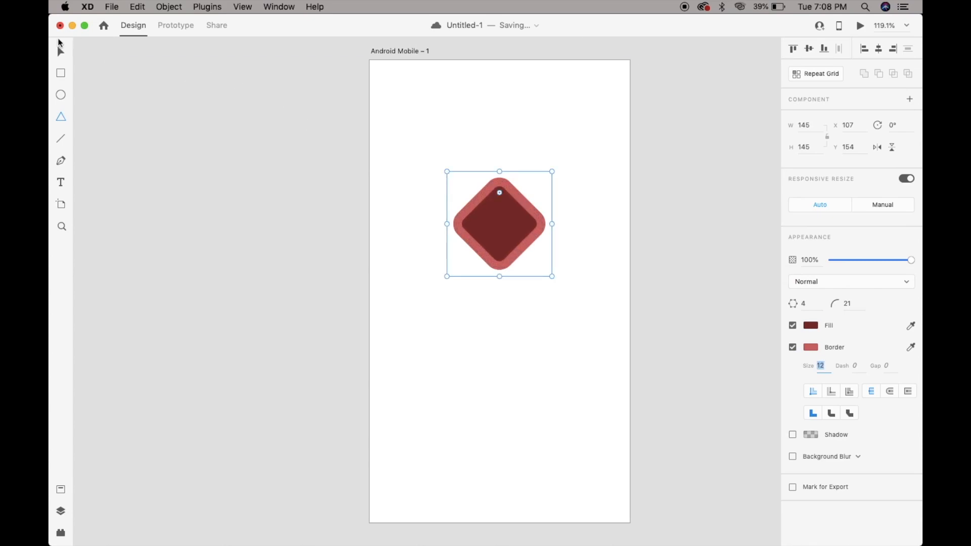
Delete the diamond and draw a horizontal line about 270 long at about X 28.5, Y 263.5, trying a sloped direction first.
{"action": "key", "text": "Delete"}
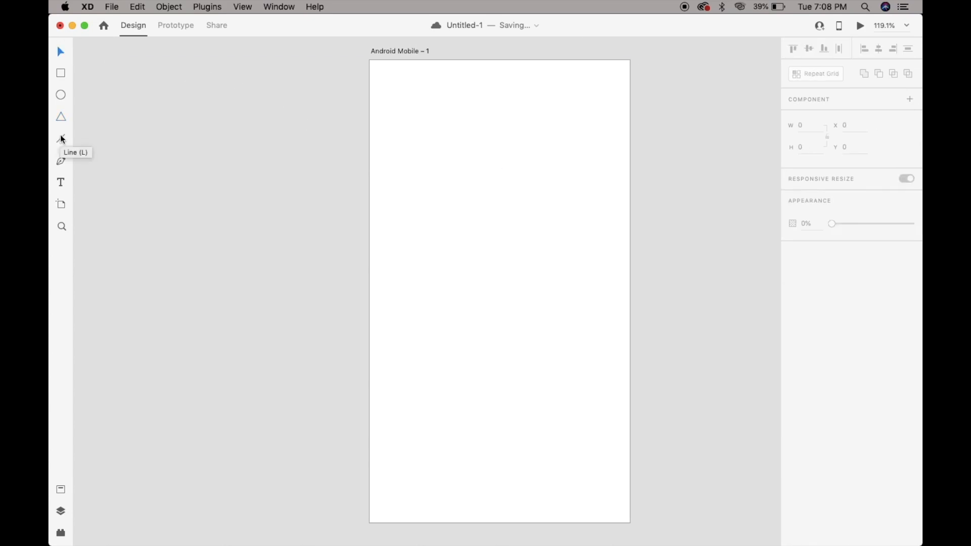
{"action": "left_click", "coordinate": [61, 139]}
{"action": "mouse_move", "coordinate": [392, 251]}
{"action": "left_mouse_down"}
{"action": "mouse_move", "coordinate": [581, 255]}
{"action": "mouse_move", "coordinate": [481, 237]}
{"action": "mouse_move", "coordinate": [604, 250]}
{"action": "mouse_move", "coordinate": [589, 299]}
{"action": "mouse_move", "coordinate": [570, 200]}
{"action": "mouse_move", "coordinate": [573, 132]}
{"action": "mouse_move", "coordinate": [576, 327]}
{"action": "mouse_move", "coordinate": [594, 325]}
{"action": "mouse_move", "coordinate": [570, 311]}
{"action": "left_mouse_up"}
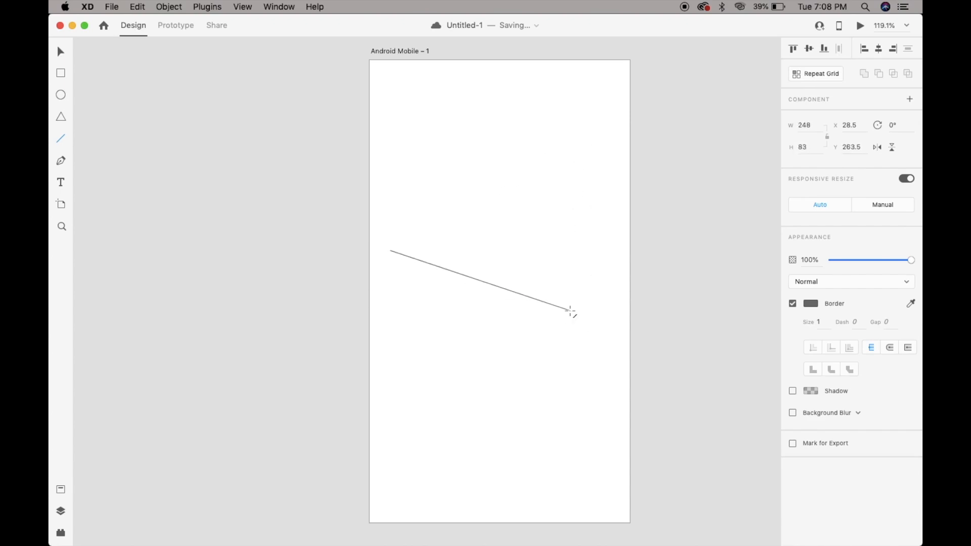
{"action": "left_click_drag", "start_coordinate": [570, 311], "coordinate": [585, 288]}
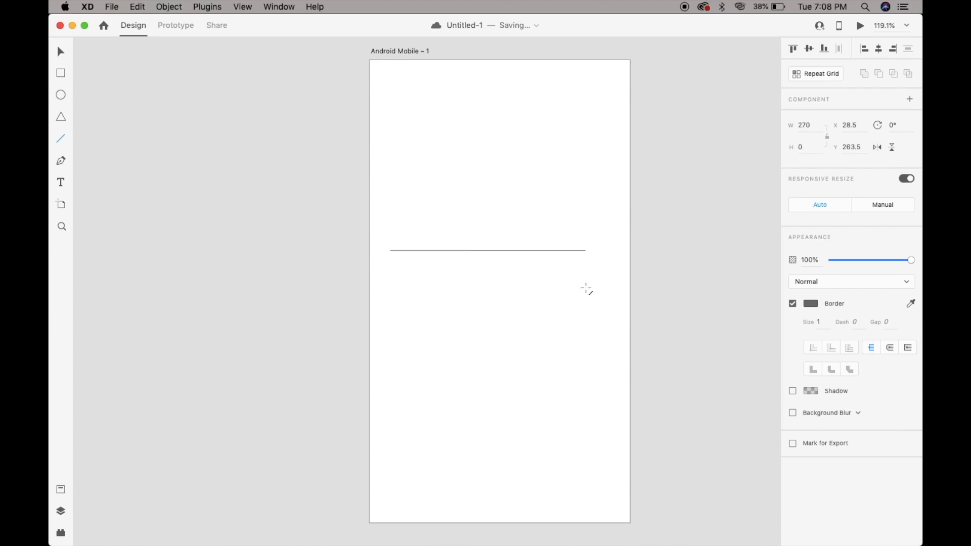
Thicken the horizontal line to a border size of 22.
{"action": "left_click", "coordinate": [820, 322]}
{"action": "key", "text": "Up"}
{"action": "key", "text": "Up"}
{"action": "key", "text": "Up"}
{"action": "key", "text": "Up"}
{"action": "key", "text": "Up"}
{"action": "key", "text": "Up"}
{"action": "key", "text": "Up"}
{"action": "key", "text": "Up"}
{"action": "key", "text": "Up"}
{"action": "key", "text": "Up"}
{"action": "key", "text": "Up"}
{"action": "key", "text": "Up"}
{"action": "key", "text": "Up"}
{"action": "key", "text": "Up"}
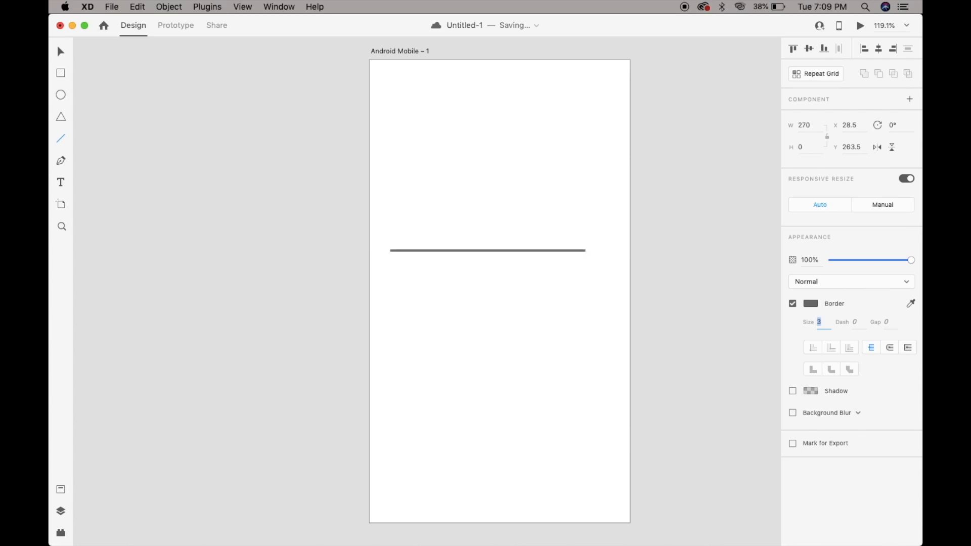
{"action": "key", "text": "Up"}
{"action": "key", "text": "Up"}
{"action": "key", "text": "Up"}
{"action": "key", "text": "Up"}
{"action": "key", "text": "Up"}
{"action": "key", "text": "Up"}
{"action": "key", "text": "Up"}
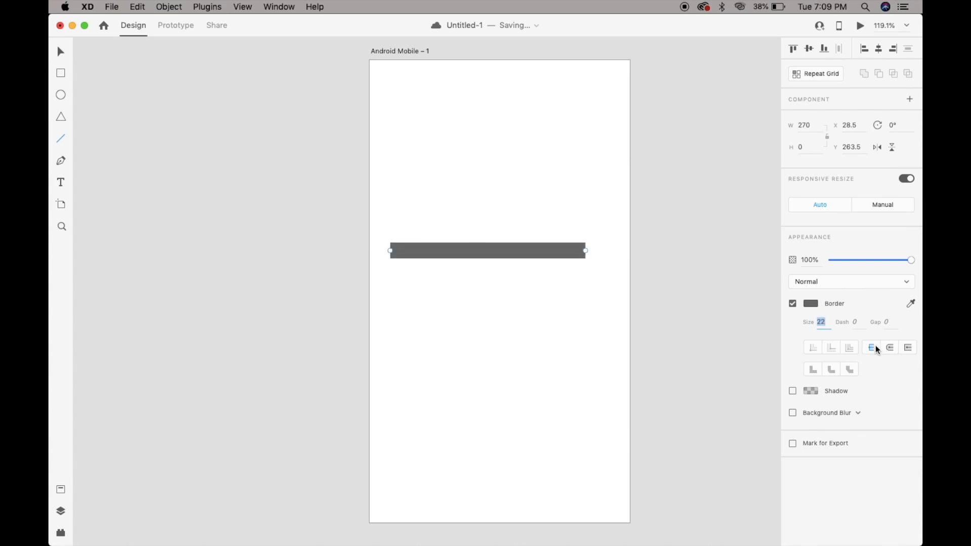
Give the line round caps and color it #F45757.
{"action": "left_click", "coordinate": [890, 348]}
{"action": "left_click", "coordinate": [808, 299]}
{"action": "left_click_drag", "start_coordinate": [733, 257], "coordinate": [727, 236]}
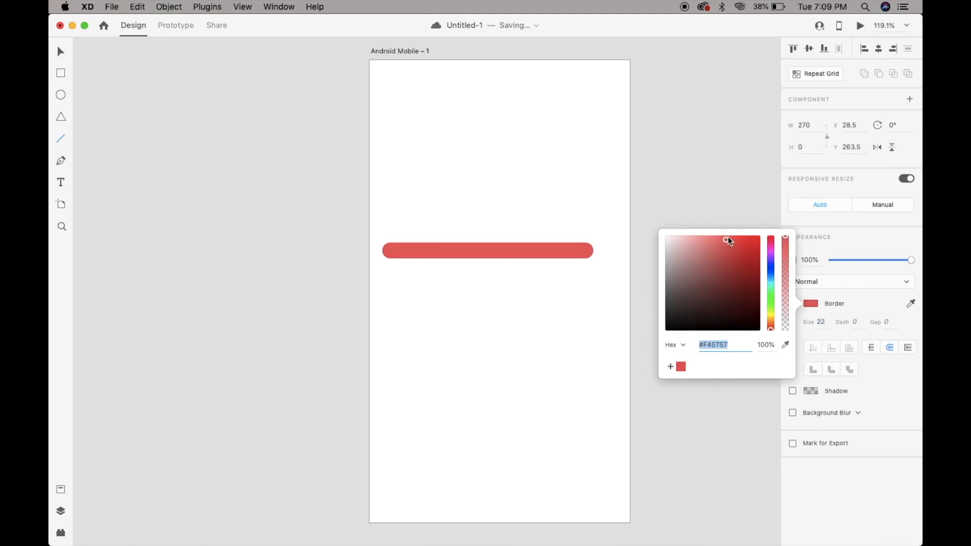
{"action": "left_click", "coordinate": [874, 392]}
Add a shadow to the line with an X offset of 13 and a Y offset of 16.
{"action": "left_click", "coordinate": [792, 391]}
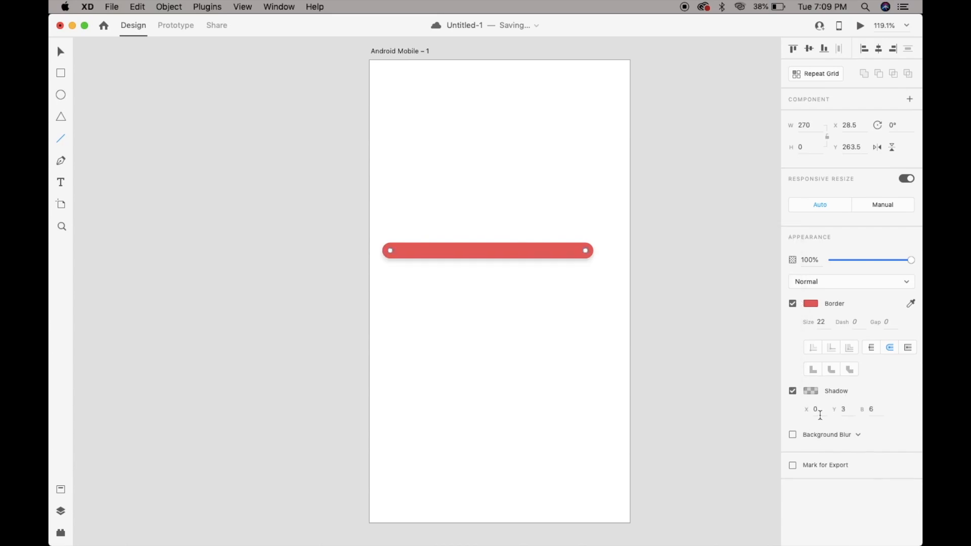
{"action": "key", "text": "Up"}
{"action": "key", "text": "Up"}
{"action": "key", "text": "Up"}
{"action": "key", "text": "Up"}
{"action": "key", "text": "Up"}
{"action": "key", "text": "Tab"}
{"action": "key", "text": "Up"}
{"action": "key", "text": "Up"}
{"action": "key", "text": "Up"}
{"action": "key", "text": "Up"}
{"action": "key", "text": "Up"}
{"action": "key", "text": "Up"}
{"action": "key", "text": "Up"}
{"action": "key", "text": "Up"}
{"action": "key", "text": "Up"}
{"action": "key", "text": "Up"}
{"action": "key", "text": "Up"}
{"action": "key", "text": "Up"}
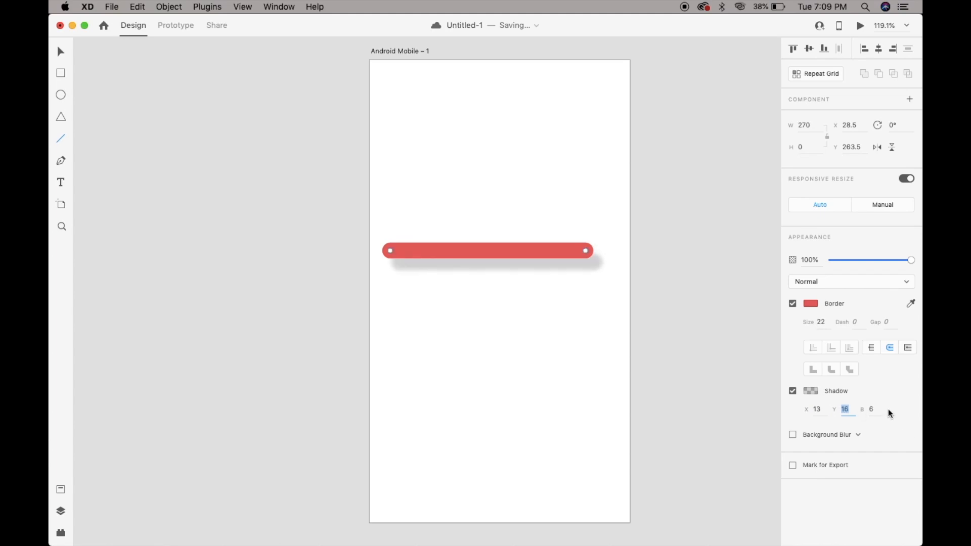
{"action": "left_click", "coordinate": [877, 410]}
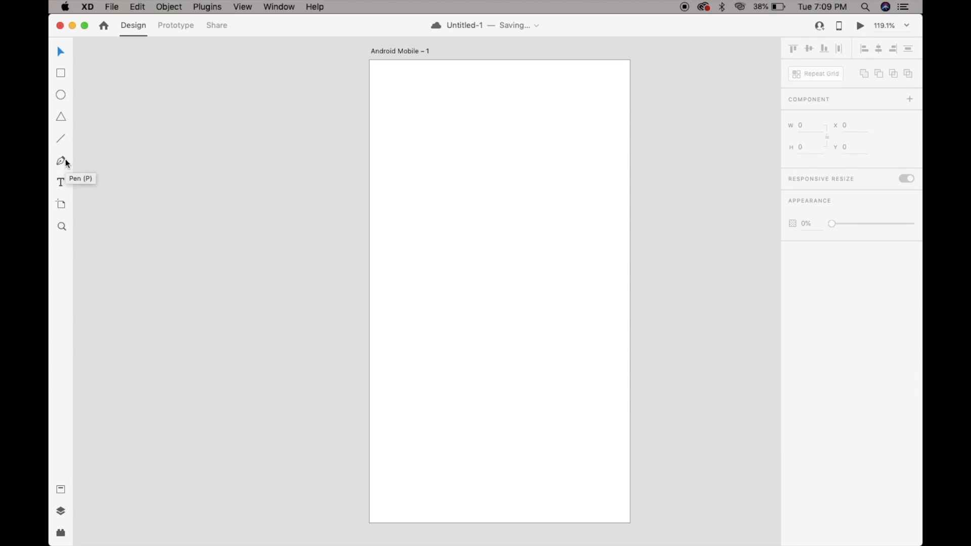
Draw a closed irregular six-point shape about 227 by 255 with the Pen tool, at about X 58, Y 125.
{"action": "left_click", "coordinate": [62, 161]}
{"action": "left_click", "coordinate": [485, 169]}
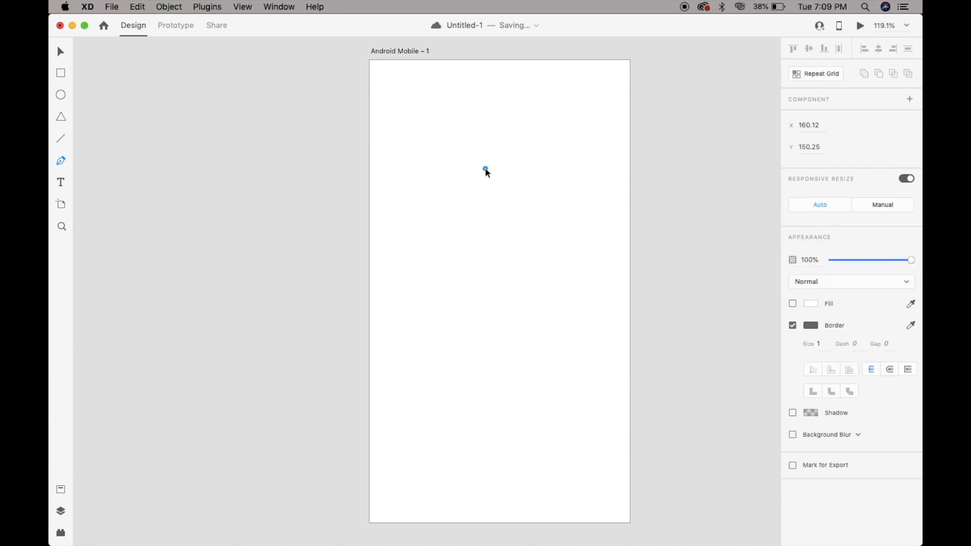
{"action": "left_click", "coordinate": [411, 220]}
{"action": "left_click", "coordinate": [470, 334]}
{"action": "left_click", "coordinate": [575, 259]}
{"action": "left_click", "coordinate": [575, 150]}
{"action": "left_click", "coordinate": [485, 165]}
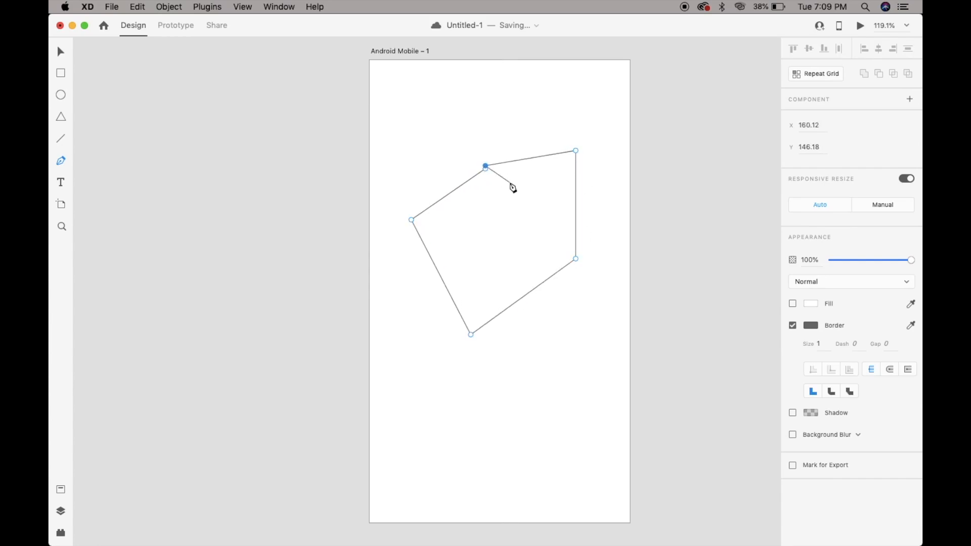
{"action": "left_click", "coordinate": [484, 167]}
{"action": "key", "text": "Escape"}
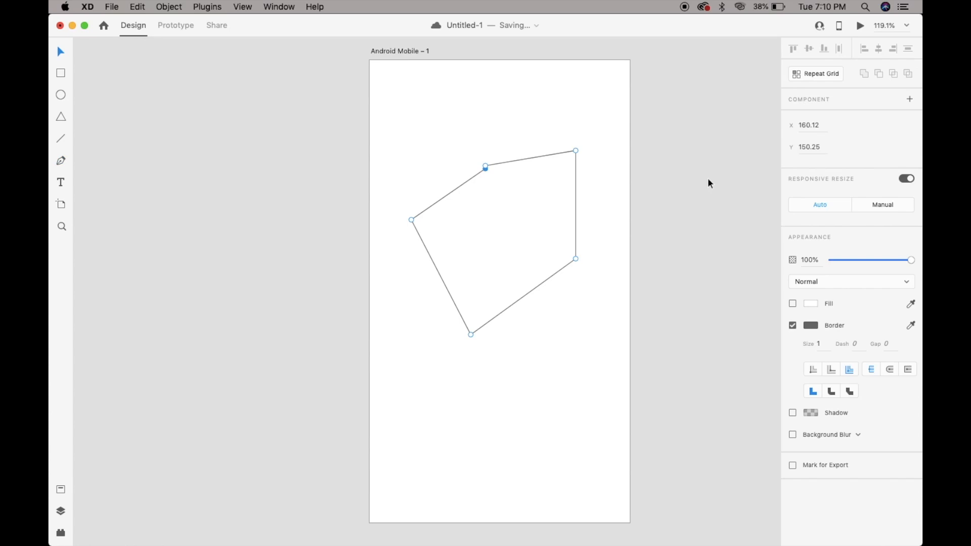
{"action": "key", "text": "Escape"}
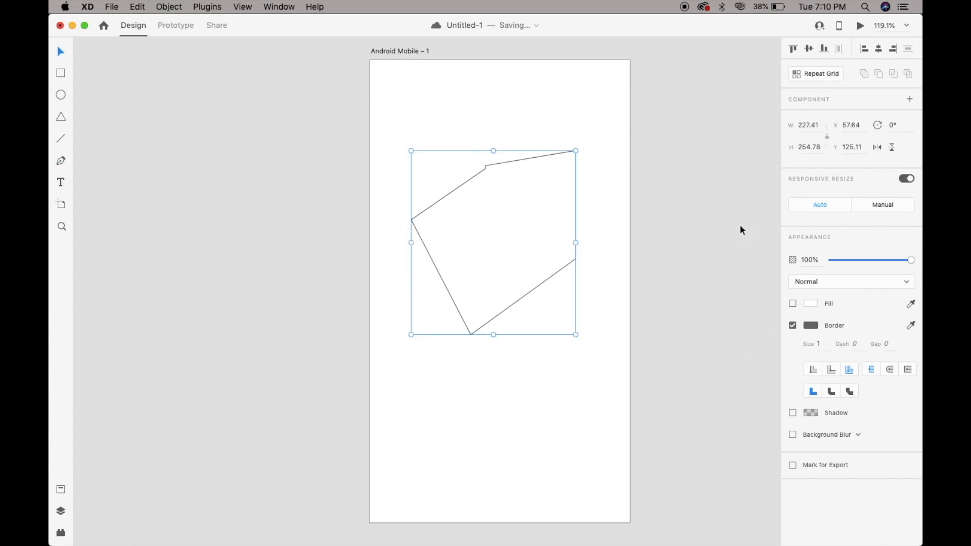
Convert the shape's lowest anchor point to a curve and pull its handles outward into a rounded bottom, making the shape about 248 by 263.
{"action": "key", "text": "Escape"}
{"action": "left_click", "coordinate": [474, 332]}
{"action": "double_click", "coordinate": [471, 333]}
{"action": "double_click", "coordinate": [470, 334]}
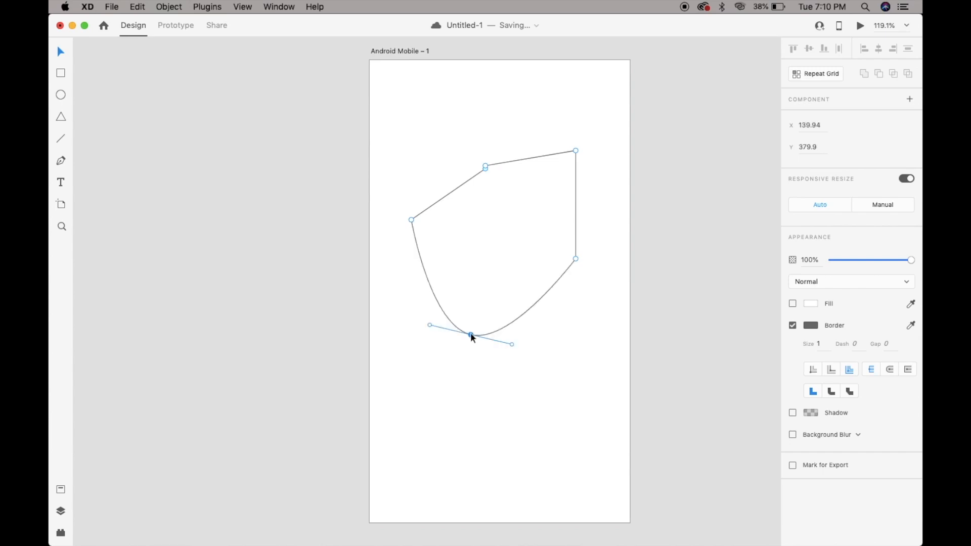
{"action": "double_click", "coordinate": [470, 334]}
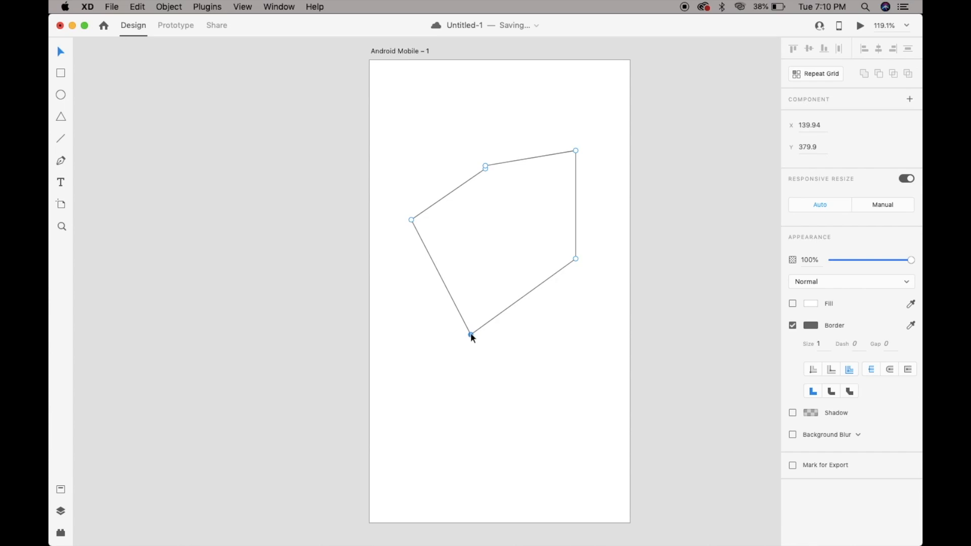
{"action": "left_click_drag", "start_coordinate": [470, 334], "coordinate": [546, 358]}
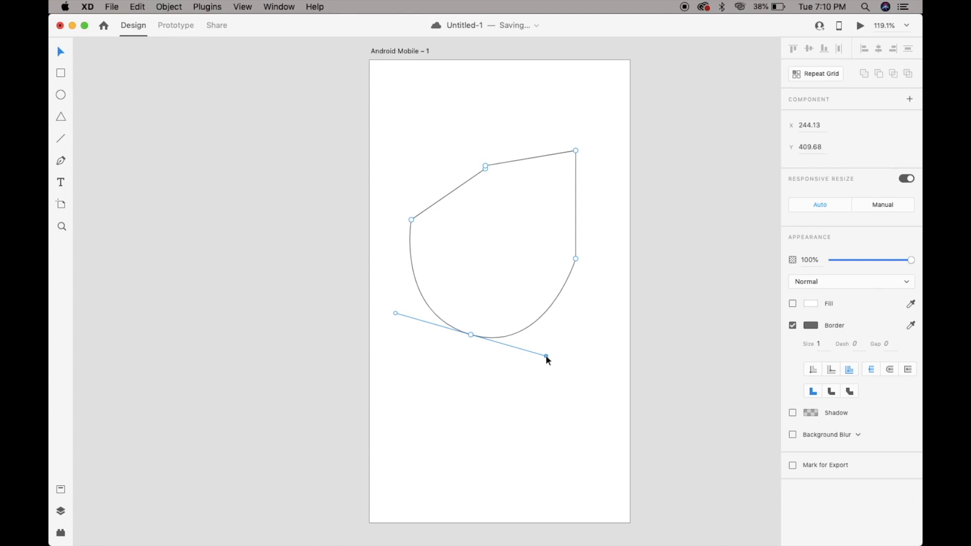
{"action": "left_click_drag", "start_coordinate": [545, 354], "coordinate": [573, 342]}
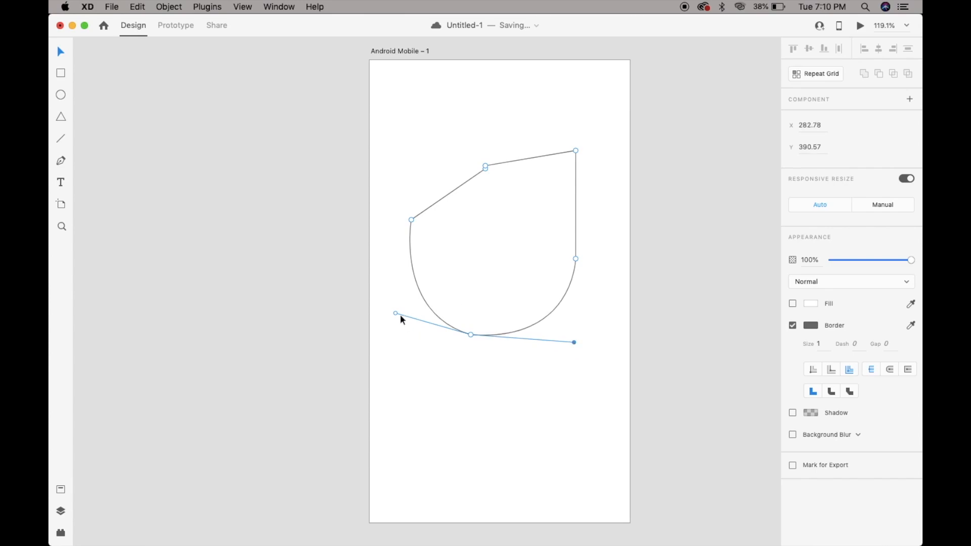
{"action": "left_click_drag", "start_coordinate": [396, 313], "coordinate": [353, 282]}
{"action": "key", "text": "Escape"}
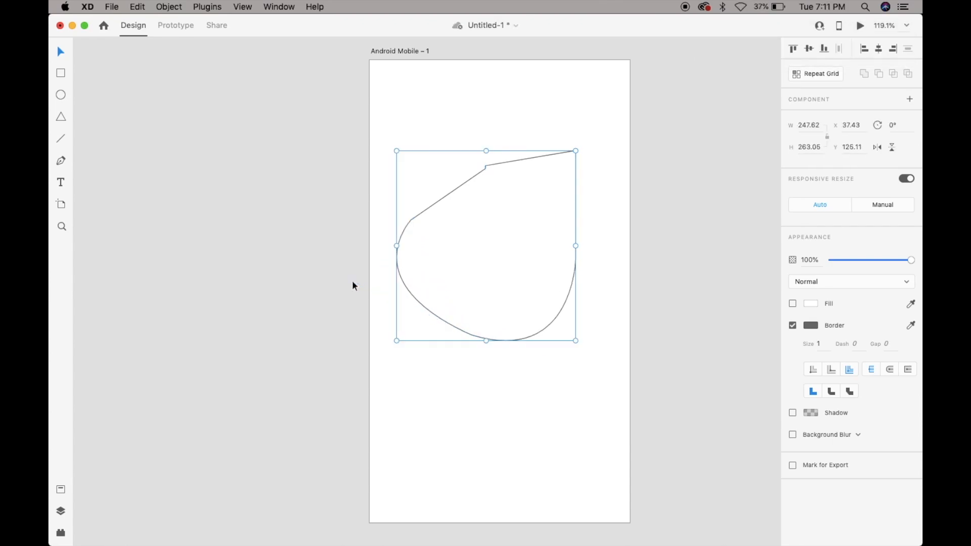
Fill the rounded pen shape with a solid red color.
{"action": "left_click", "coordinate": [810, 303]}
{"action": "left_click", "coordinate": [743, 266]}
{"action": "left_click", "coordinate": [720, 250]}
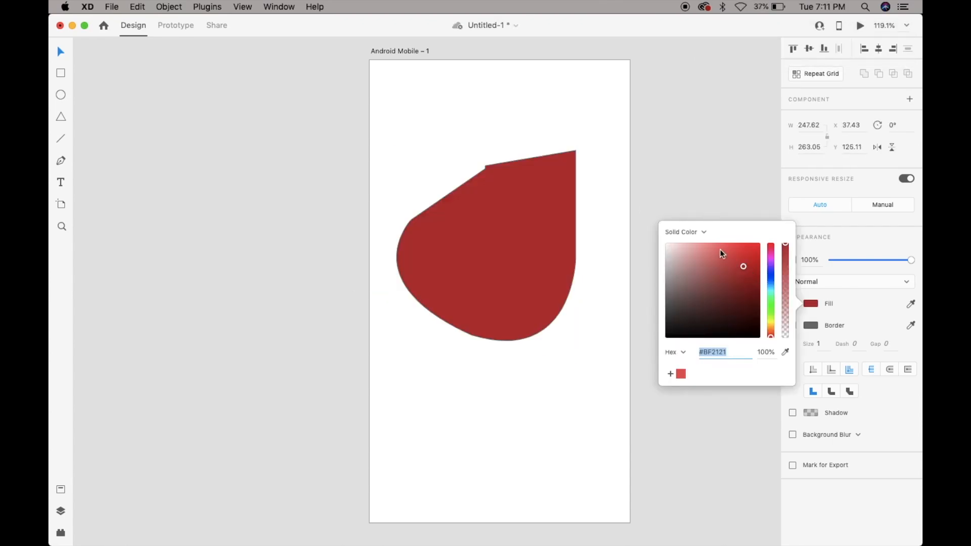
Delete the red pen shape from the artboard.
{"action": "left_click", "coordinate": [667, 158]}
{"action": "left_click", "coordinate": [512, 226]}
{"action": "key", "text": "Delete"}
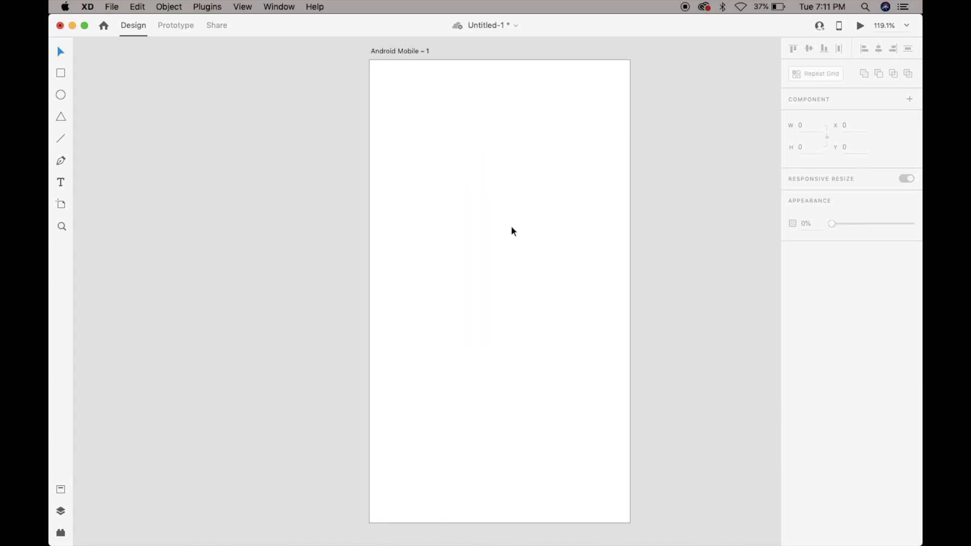
Draw a Pen path from about X 116, Y 142 through two curved points, bending the handle of the last one into a sharp corner.
{"action": "key", "text": "p"}
{"action": "left_click", "coordinate": [453, 162]}
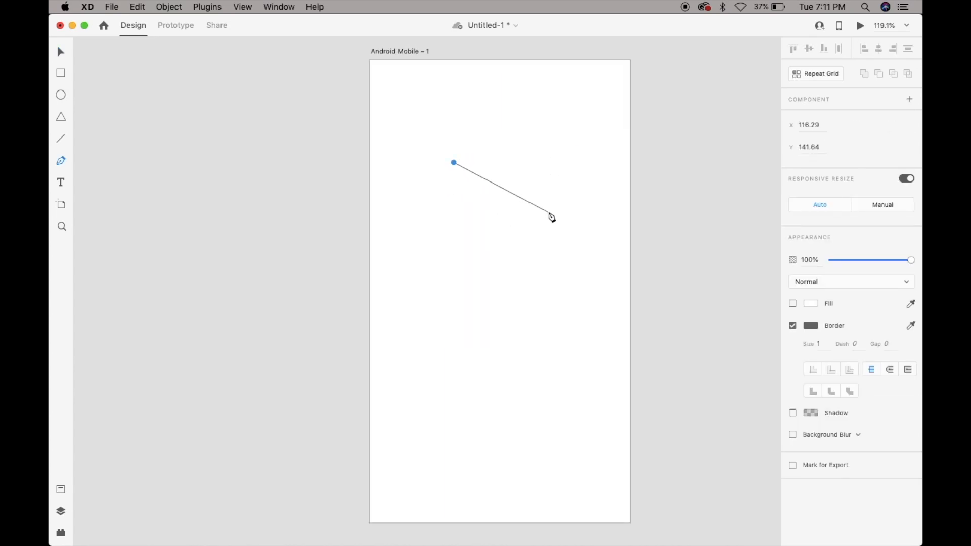
{"action": "left_click_drag", "start_coordinate": [548, 212], "coordinate": [559, 267]}
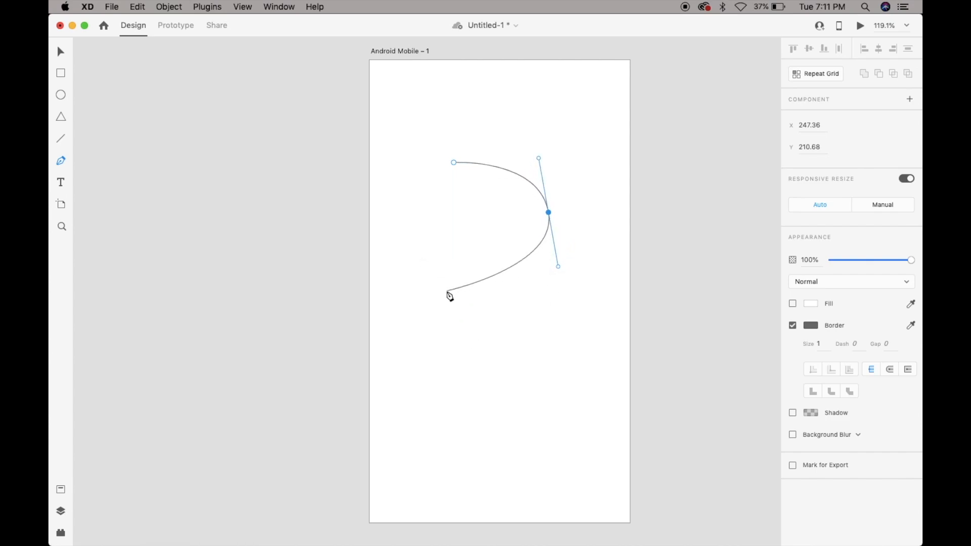
{"action": "left_click_drag", "start_coordinate": [450, 299], "coordinate": [386, 237]}
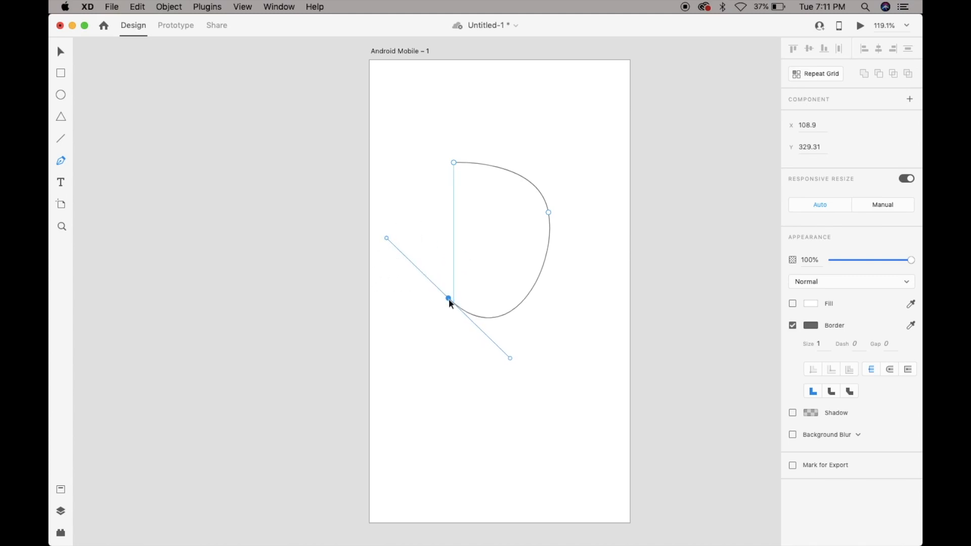
{"action": "left_click_drag", "start_coordinate": [387, 237], "coordinate": [410, 302]}
{"action": "left_click_drag", "start_coordinate": [419, 334], "coordinate": [399, 349]}
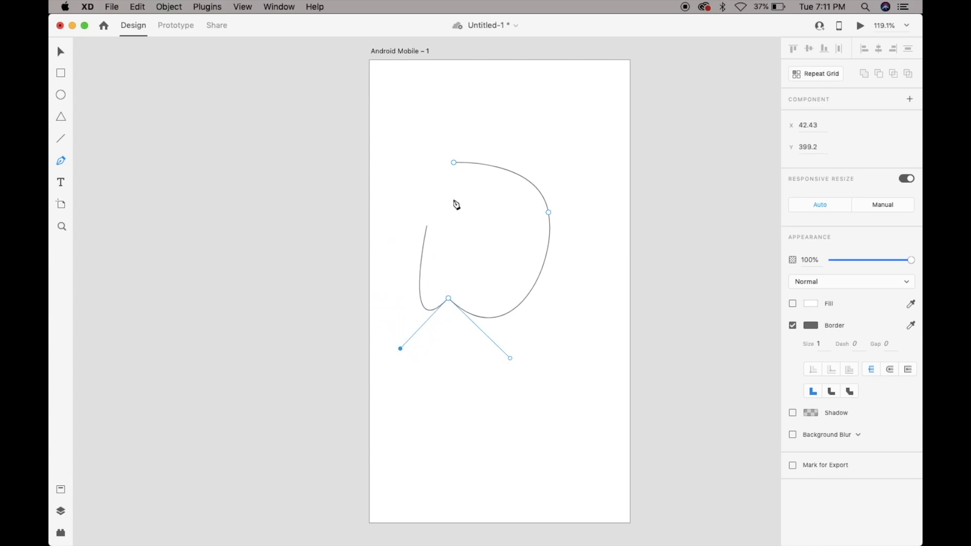
Add a curved point at about X 170, Y 227, close the path as a shape about 176 by 251, and apply a fill color.
{"action": "left_click_drag", "start_coordinate": [492, 225], "coordinate": [563, 329]}
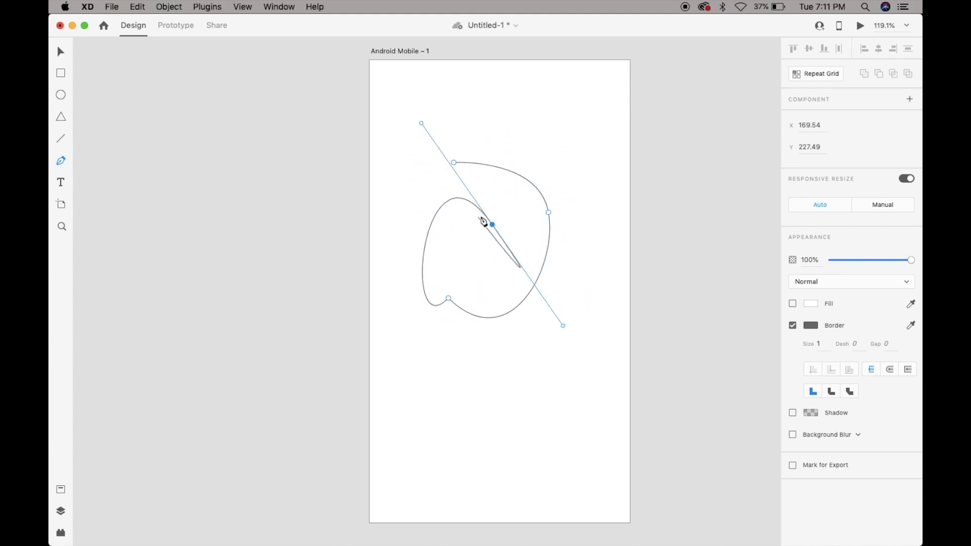
{"action": "left_click_drag", "start_coordinate": [563, 327], "coordinate": [396, 187]}
{"action": "left_click_drag", "start_coordinate": [454, 169], "coordinate": [430, 100]}
{"action": "key", "text": "Escape"}
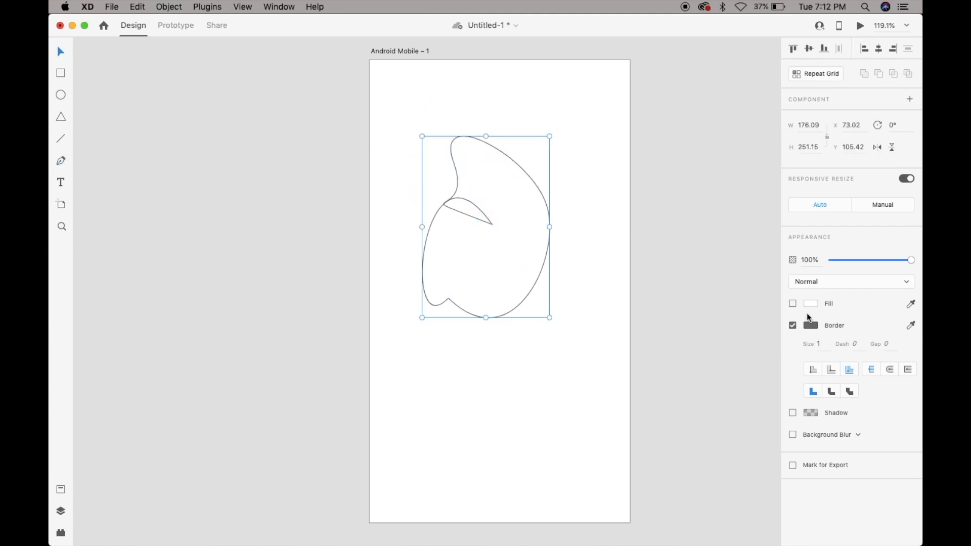
{"action": "left_click", "coordinate": [810, 303]}
{"action": "left_click", "coordinate": [730, 254]}
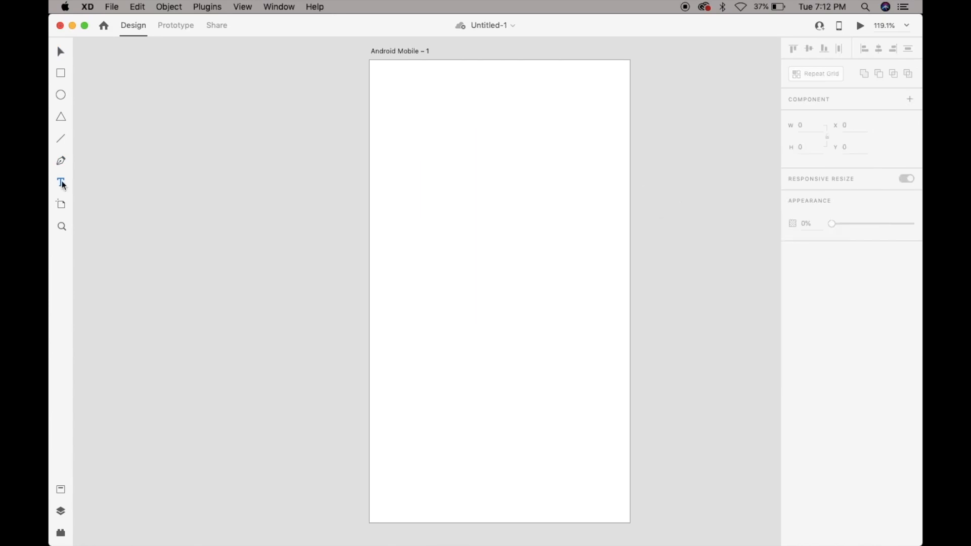
Add the text "I am learning ux design from designxp" at about X 82, Y 201.
{"action": "left_click", "coordinate": [429, 217]}
{"action": "type", "text": "I am learning "}
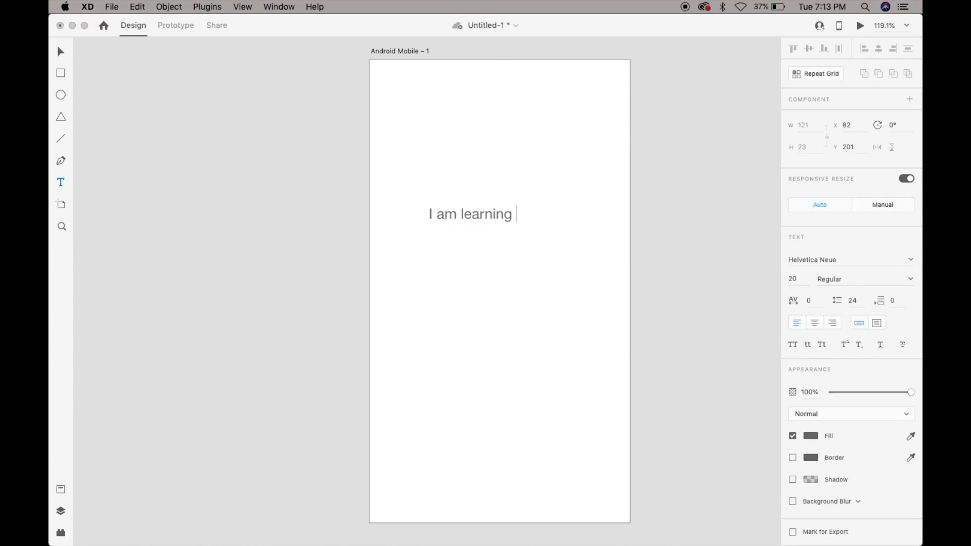
{"action": "type", "text": "ux design from designxp"}
{"action": "key", "text": "Escape"}
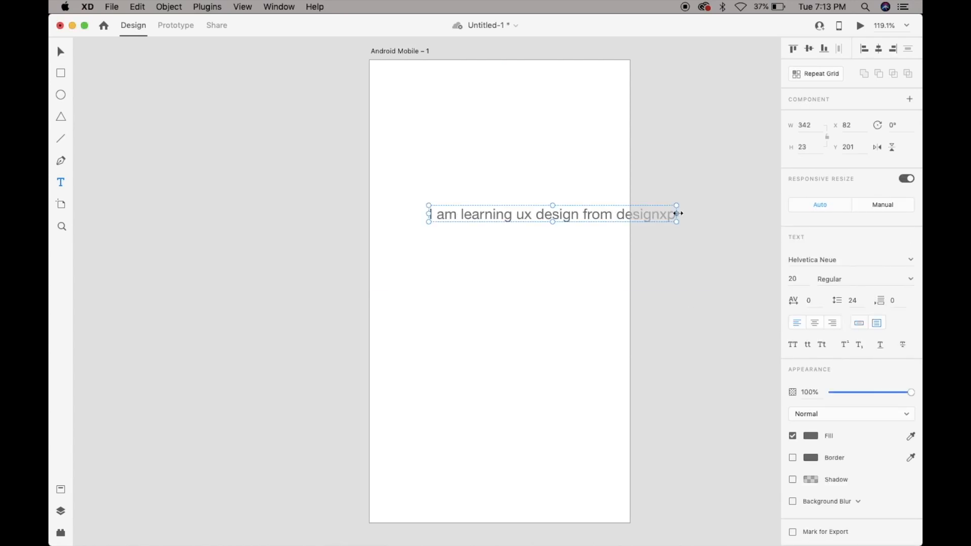
Resize the text into a wrapping box of about 231 by 136 and place it at about X 76, Y 214.
{"action": "left_click_drag", "start_coordinate": [678, 214], "coordinate": [575, 214]}
{"action": "left_click_drag", "start_coordinate": [501, 222], "coordinate": [501, 303]}
{"action": "left_click_drag", "start_coordinate": [574, 254], "coordinate": [595, 255]}
{"action": "key", "text": "v"}
{"action": "left_click_drag", "start_coordinate": [512, 216], "coordinate": [507, 225]}
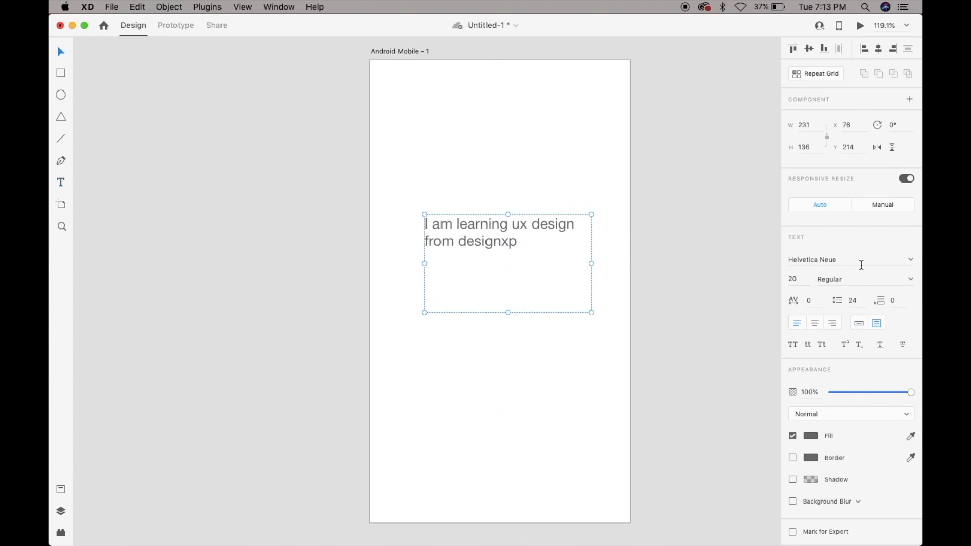
Try the Honeybee and Kefa fonts on the text.
{"action": "left_click", "coordinate": [913, 260]}
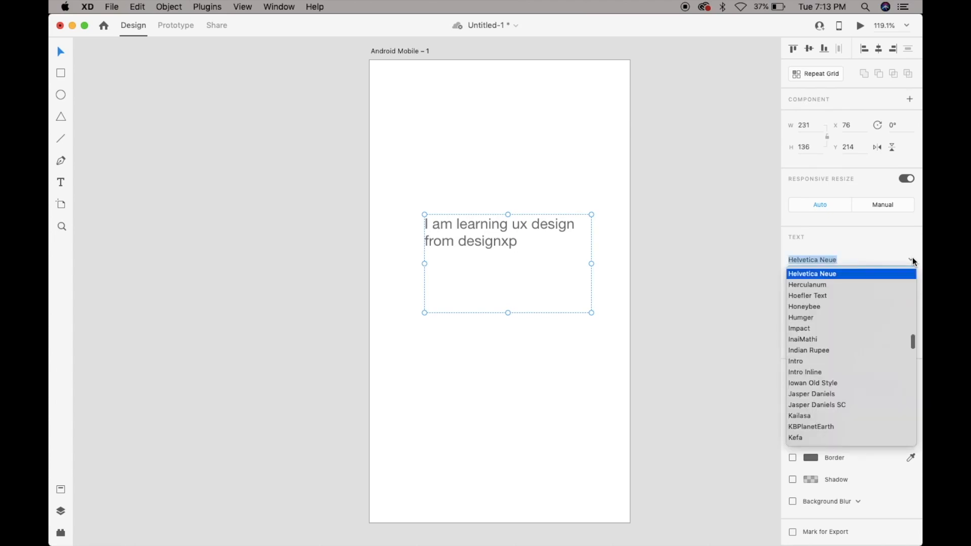
{"action": "left_click", "coordinate": [852, 307]}
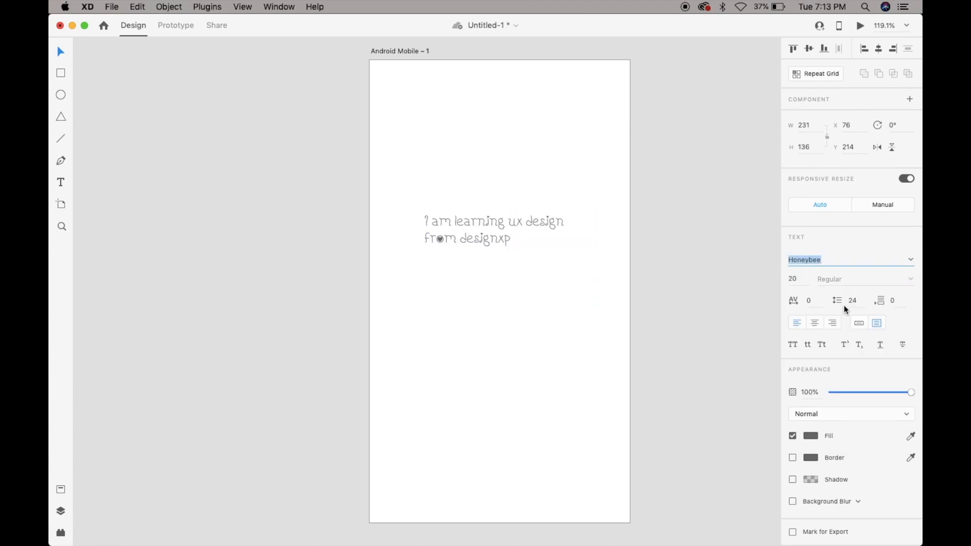
{"action": "left_click", "coordinate": [913, 260]}
{"action": "left_click", "coordinate": [814, 408]}
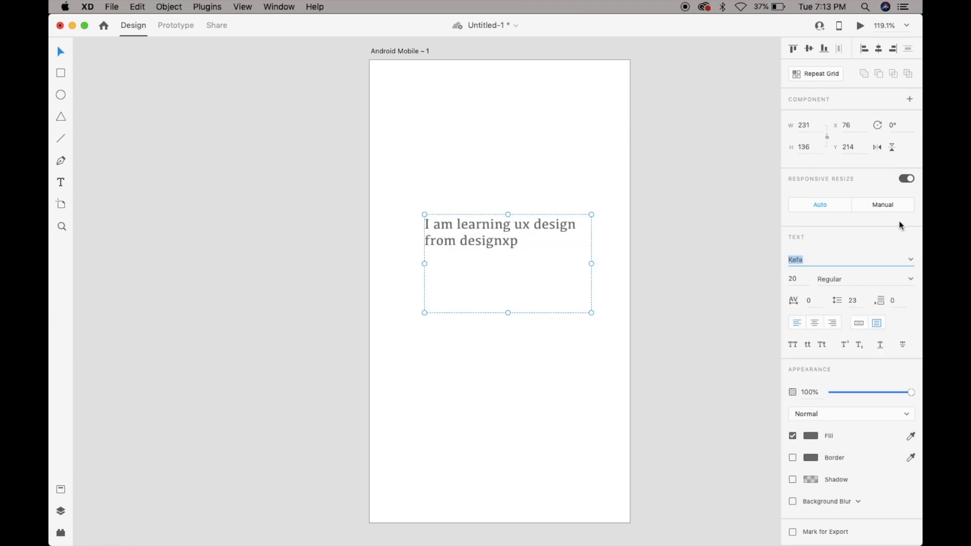
Set the text's font to Poppins with a size of 33.
{"action": "type", "text": "Poppins"}
{"action": "key", "text": "Return"}
{"action": "left_click", "coordinate": [800, 281]}
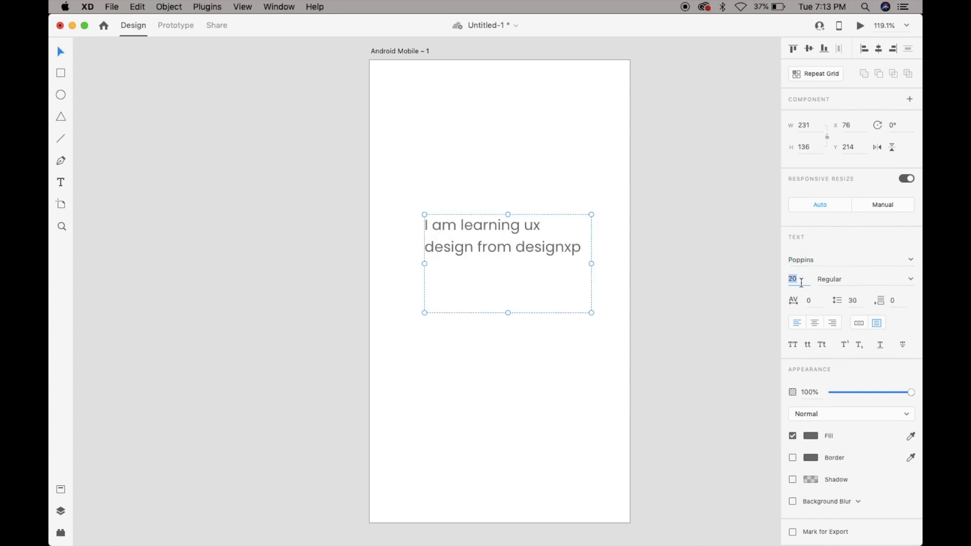
{"action": "key", "text": "Up"}
{"action": "key", "text": "Up"}
{"action": "key", "text": "Up"}
{"action": "key", "text": "Up"}
{"action": "key", "text": "Up"}
{"action": "key", "text": "Up"}
{"action": "key", "text": "Up"}
{"action": "key", "text": "Up"}
{"action": "key", "text": "Up"}
{"action": "key", "text": "Up"}
{"action": "key", "text": "Up"}
{"action": "key", "text": "Up"}
{"action": "key", "text": "Up"}
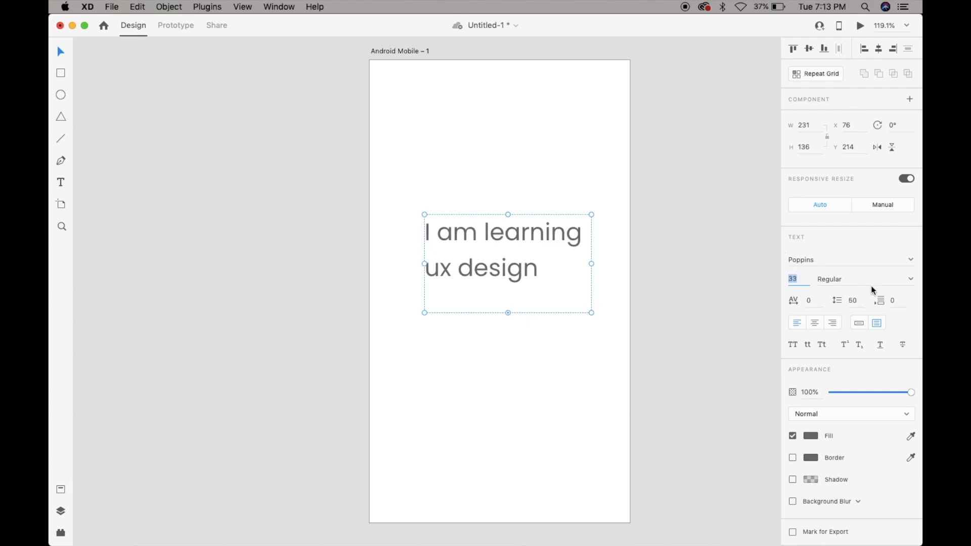
Try other Poppins weights on the text, including Medium, and settle on Bold.
{"action": "left_click", "coordinate": [911, 281]}
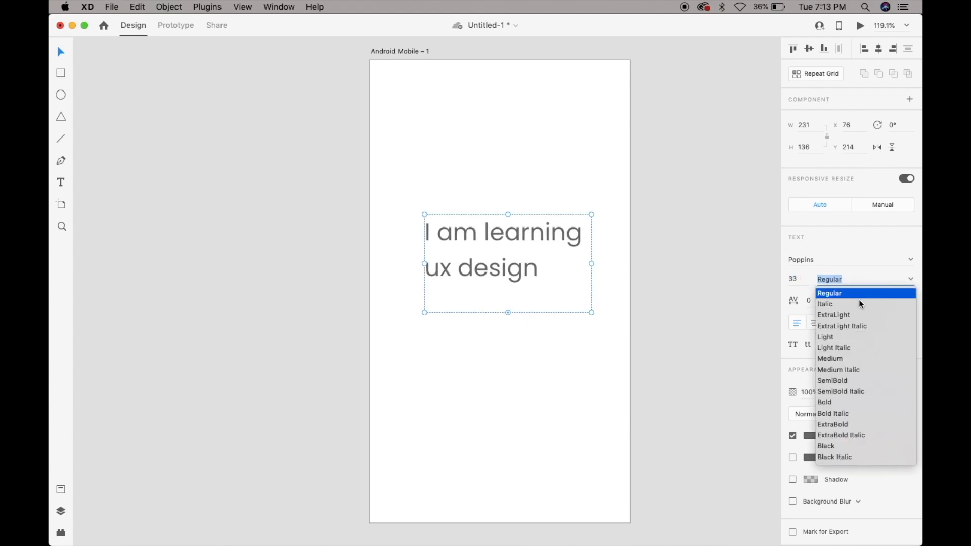
{"action": "left_click", "coordinate": [848, 318]}
{"action": "left_click", "coordinate": [908, 286]}
{"action": "left_click", "coordinate": [871, 336]}
{"action": "left_click", "coordinate": [910, 281]}
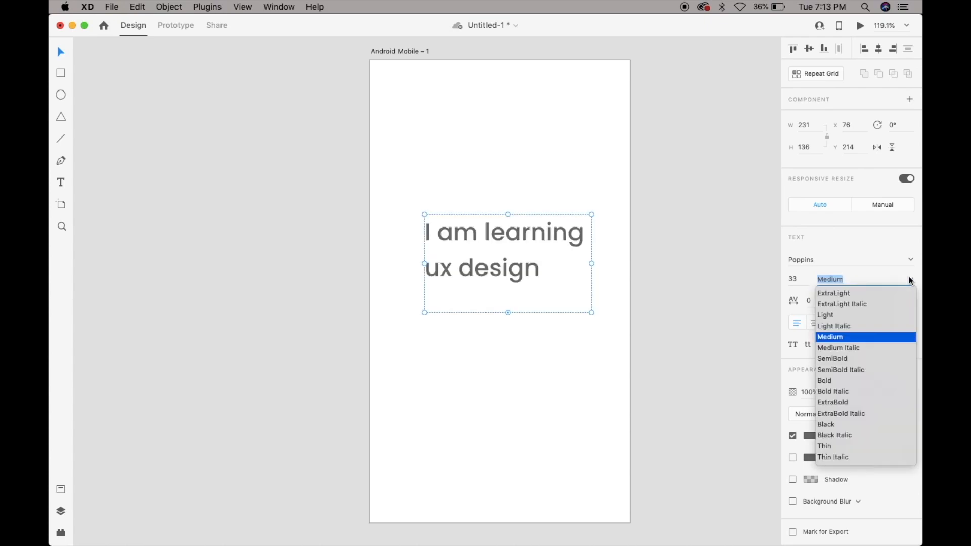
{"action": "left_click", "coordinate": [830, 381]}
{"action": "left_click", "coordinate": [711, 278]}
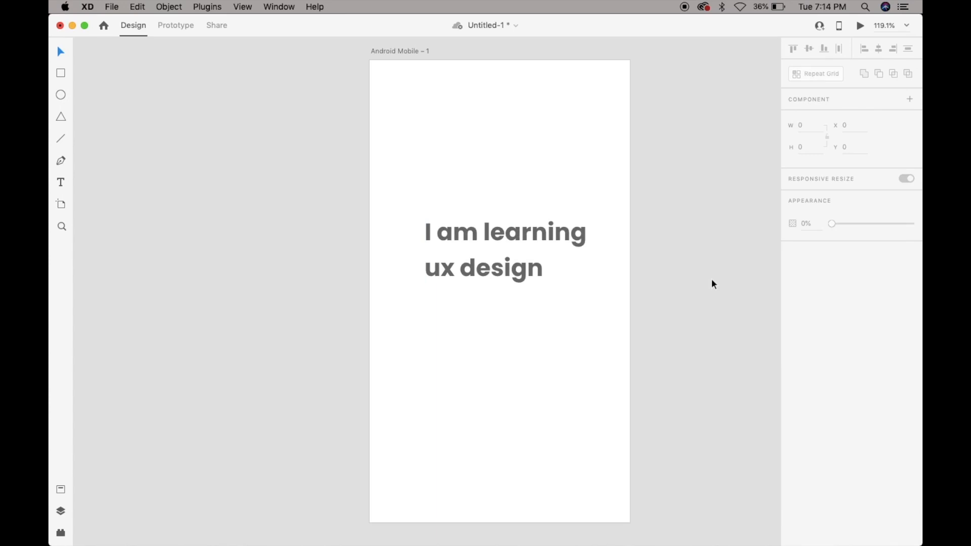
Extend the text box to a height of about 290 and set its character spacing to 90.
{"action": "left_click", "coordinate": [508, 269]}
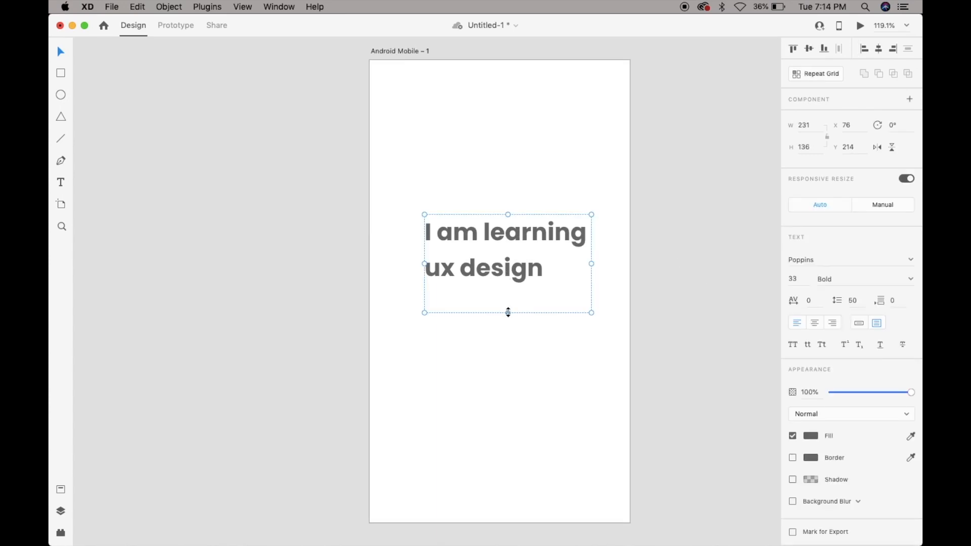
{"action": "left_click_drag", "start_coordinate": [508, 312], "coordinate": [502, 424]}
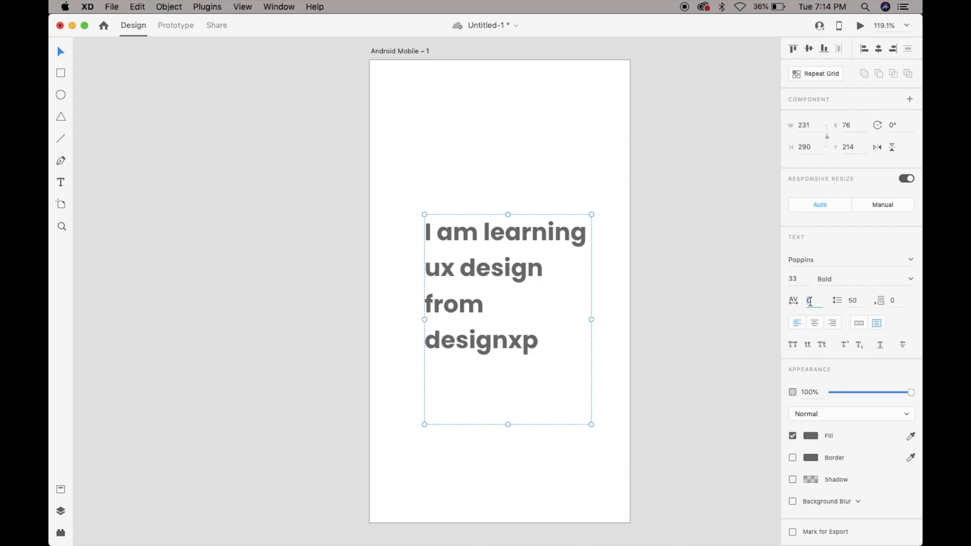
{"action": "key", "text": "Up"}
{"action": "key", "text": "Up"}
{"action": "key", "text": "Up"}
{"action": "key", "text": "Up"}
{"action": "key", "text": "Up"}
{"action": "key", "text": "Up"}
{"action": "key", "text": "Up"}
{"action": "key", "text": "Up"}
{"action": "key", "text": "Up"}
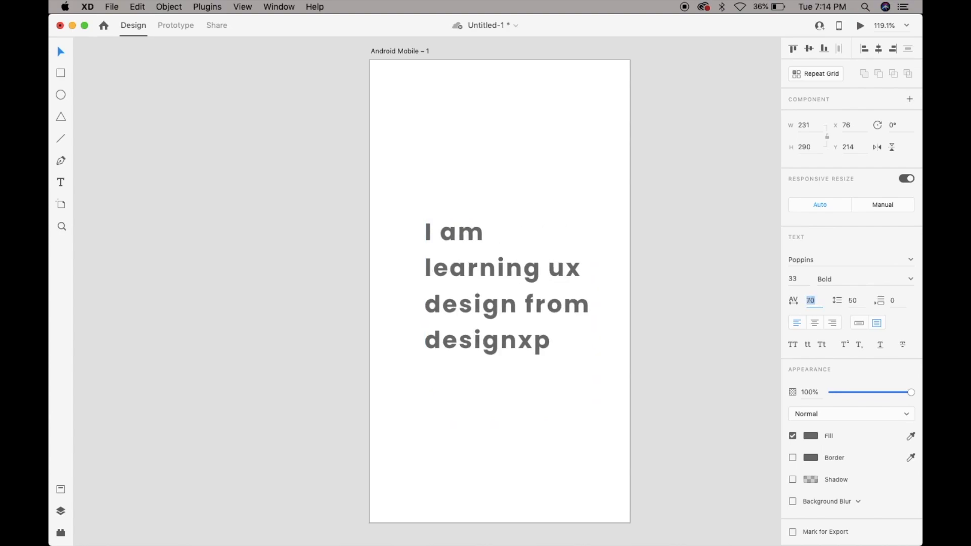
{"action": "key", "text": "Tab"}
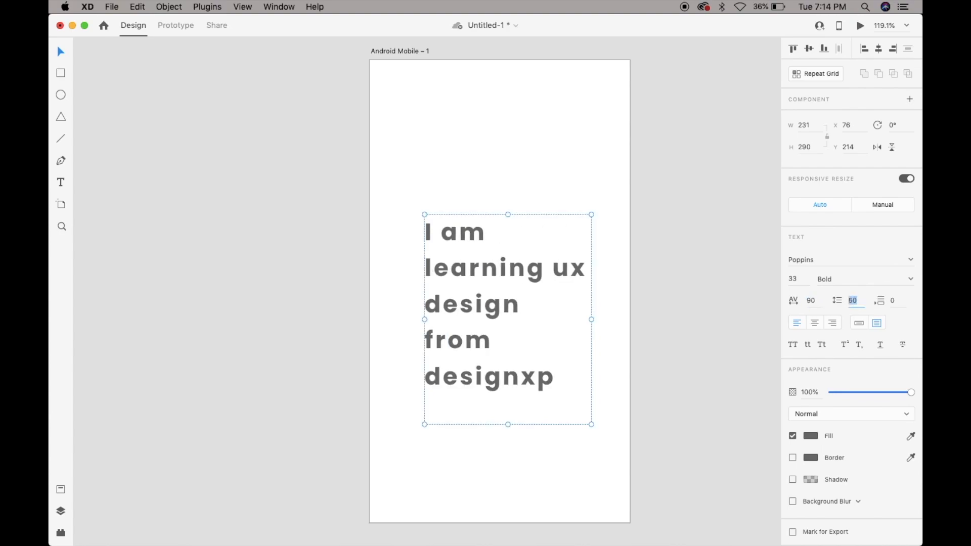
Set the text's line spacing to 40 and its paragraph spacing to 20.
{"action": "key", "text": "Up"}
{"action": "key", "text": "Up"}
{"action": "key", "text": "Down"}
{"action": "key", "text": "Down"}
{"action": "key", "text": "Down"}
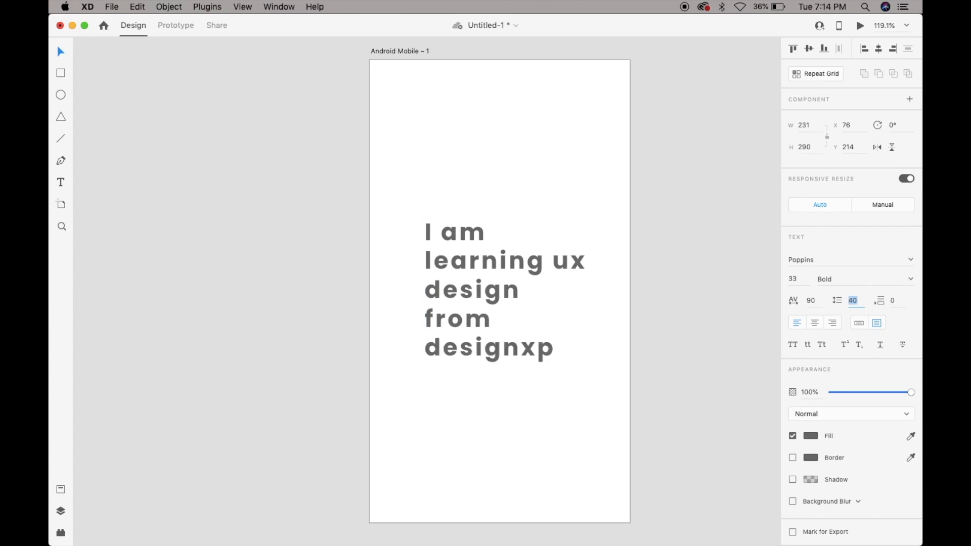
{"action": "key", "text": "Tab"}
{"action": "key", "text": "Up"}
Move the text box to about X 47, Y 101 and extend its height to about 390.
{"action": "left_click_drag", "start_coordinate": [489, 268], "coordinate": [467, 186]}
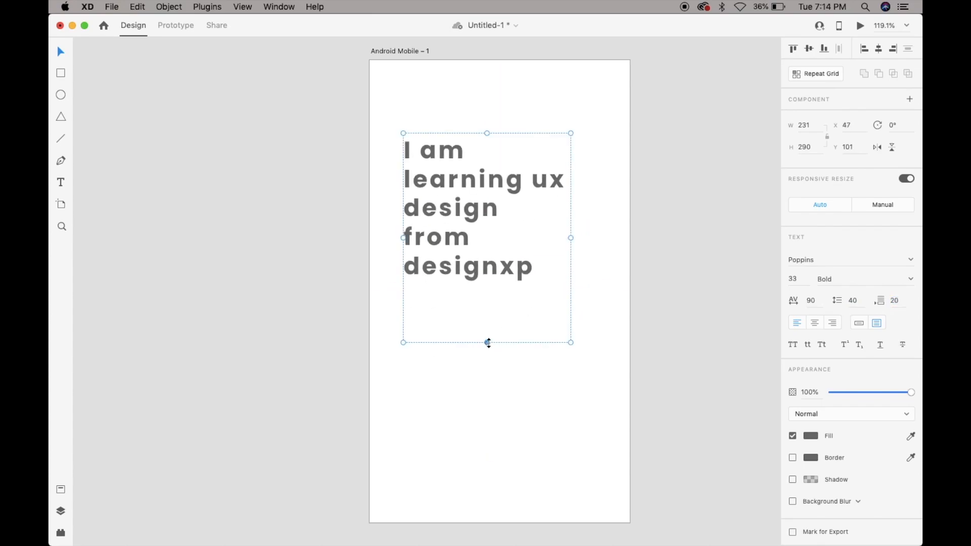
{"action": "left_click_drag", "start_coordinate": [487, 343], "coordinate": [487, 415]}
Add a second paragraph reading "designxp.co" to the text and widen the box to about 296.
{"action": "double_click", "coordinate": [543, 277]}
{"action": "key", "text": "Return"}
{"action": "type", "text": "designxp.co"}
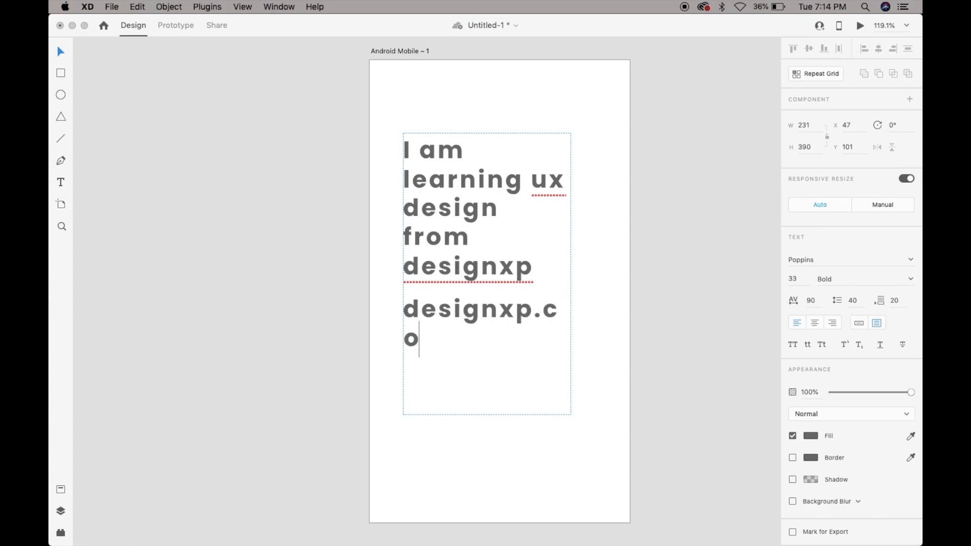
{"action": "key", "text": "Escape"}
{"action": "left_click_drag", "start_coordinate": [571, 273], "coordinate": [616, 275]}
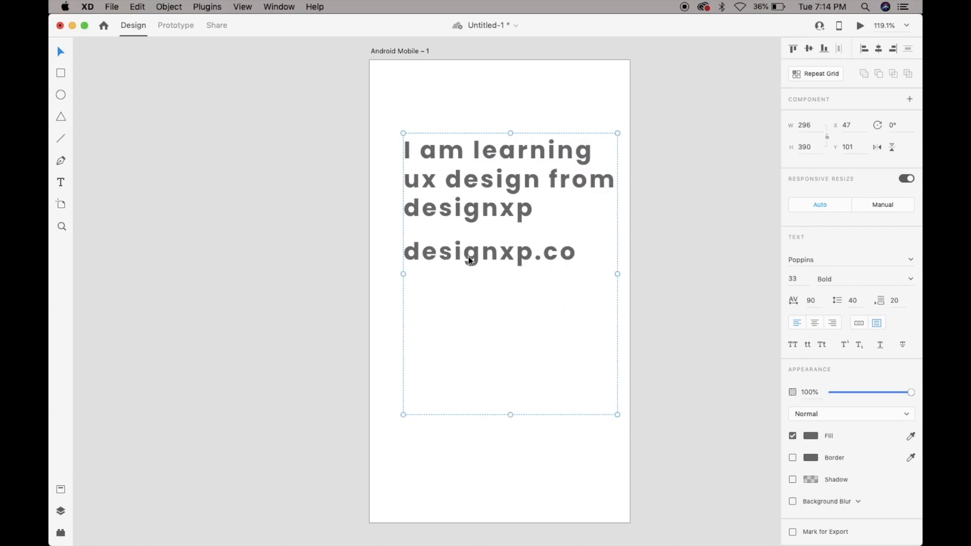
Increase the paragraph spacing of the text to 31.
{"action": "key", "text": "Return"}
{"action": "key", "text": "Left"}
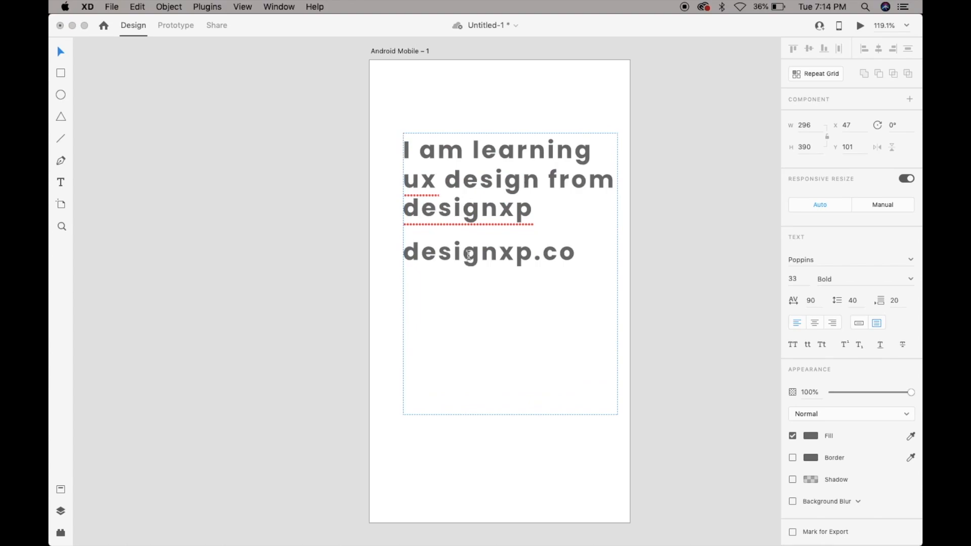
{"action": "key", "text": "Escape"}
{"action": "left_click", "coordinate": [895, 301]}
{"action": "type", "text": "40"}
{"action": "key", "text": "Return"}
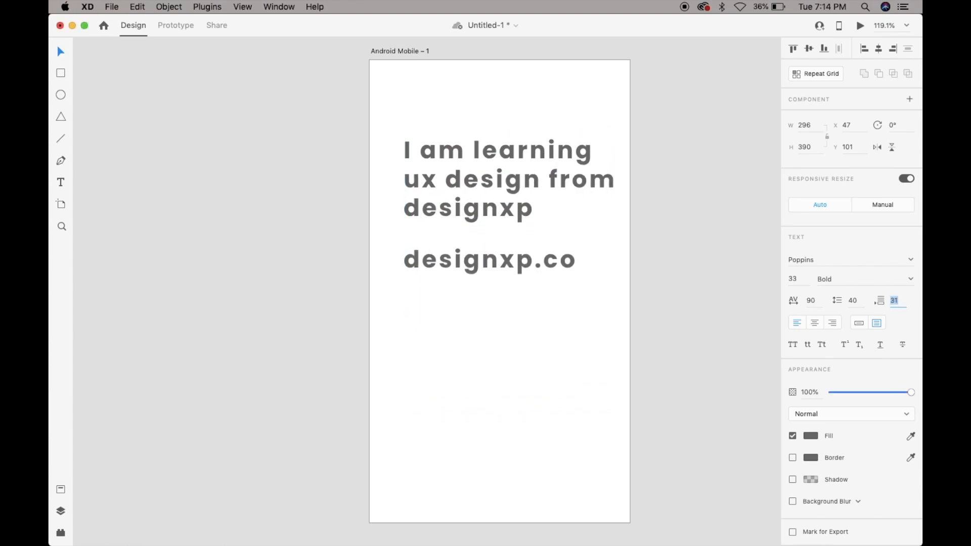
Set the text's paragraph spacing to 22, and try centre and right alignment on it.
{"action": "key", "text": "Down"}
{"action": "key", "text": "Down"}
{"action": "key", "text": "Down"}
{"action": "key", "text": "Down"}
{"action": "key", "text": "Down"}
{"action": "key", "text": "Down"}
{"action": "key", "text": "Down"}
{"action": "key", "text": "Down"}
{"action": "key", "text": "Down"}
{"action": "key", "text": "Down"}
{"action": "key", "text": "Down"}
{"action": "key", "text": "Down"}
{"action": "key", "text": "Down"}
{"action": "key", "text": "Down"}
{"action": "key", "text": "Down"}
{"action": "key", "text": "Down"}
{"action": "key", "text": "Down"}
{"action": "key", "text": "Down"}
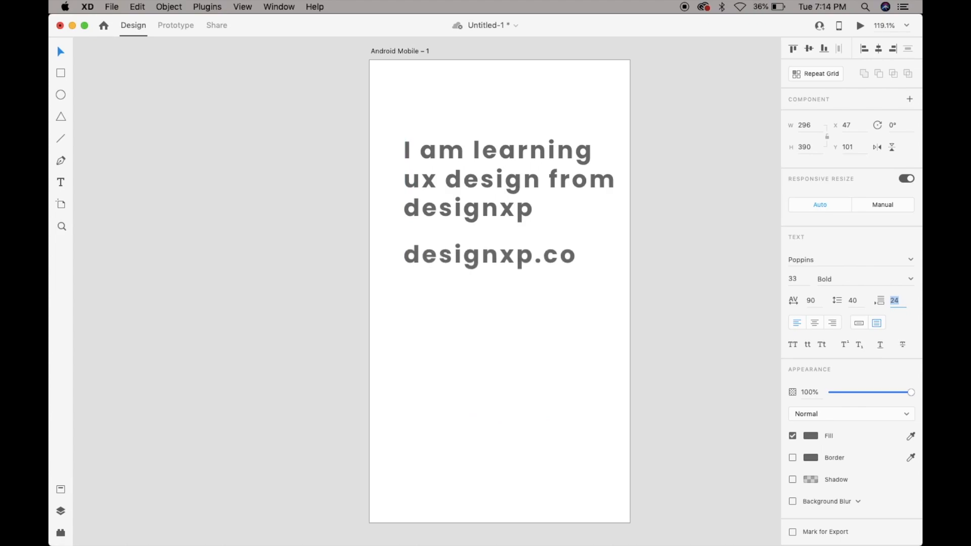
{"action": "left_click", "coordinate": [817, 326]}
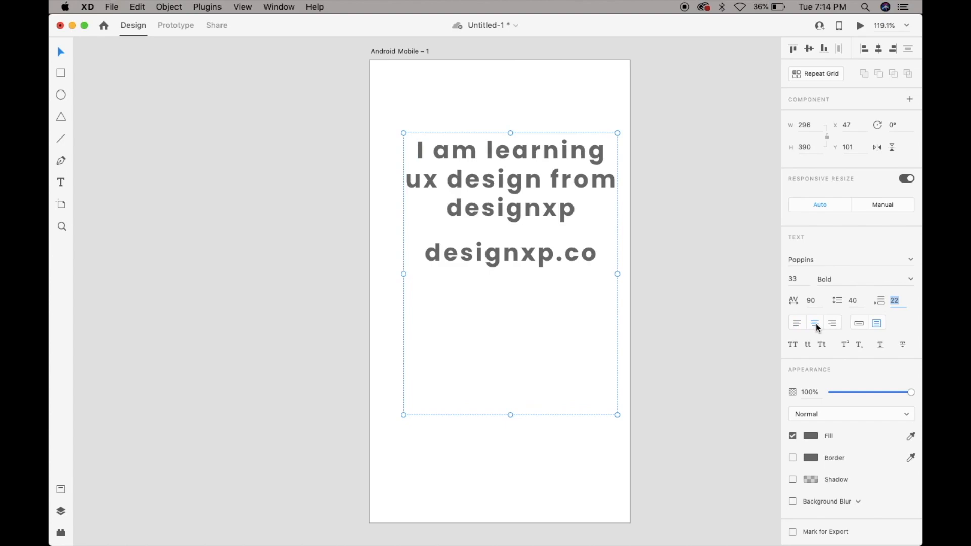
{"action": "left_click", "coordinate": [833, 328]}
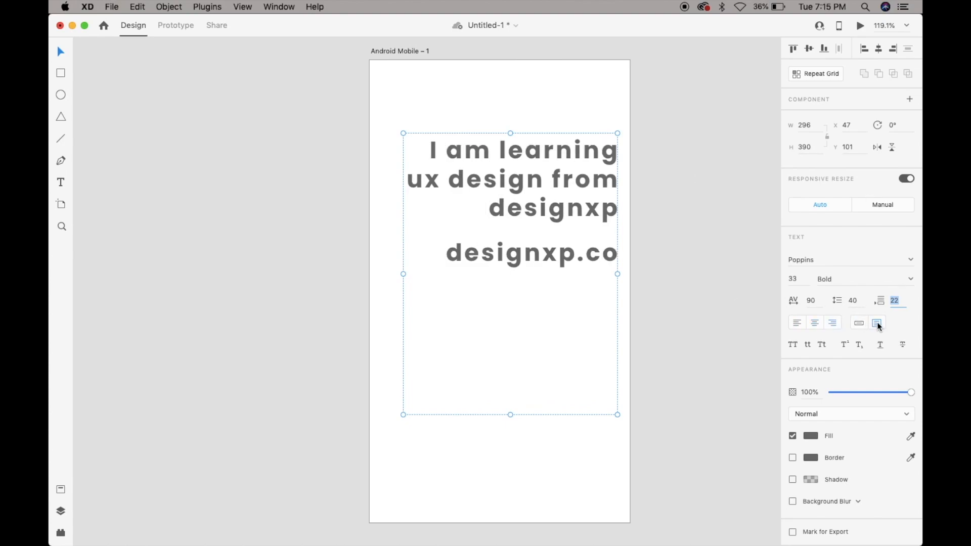
Convert the text to point text and back to area text, and align it left.
{"action": "left_click", "coordinate": [858, 324]}
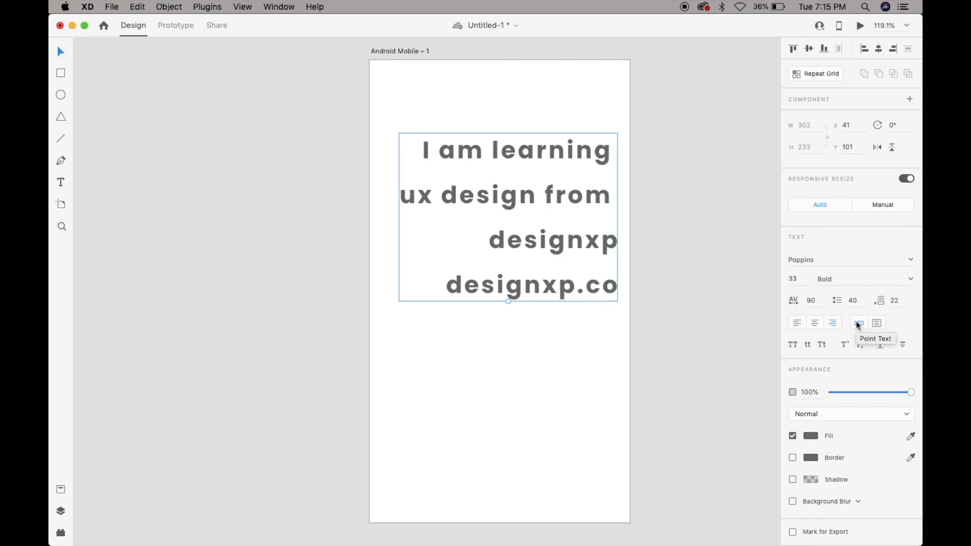
{"action": "left_click", "coordinate": [877, 323]}
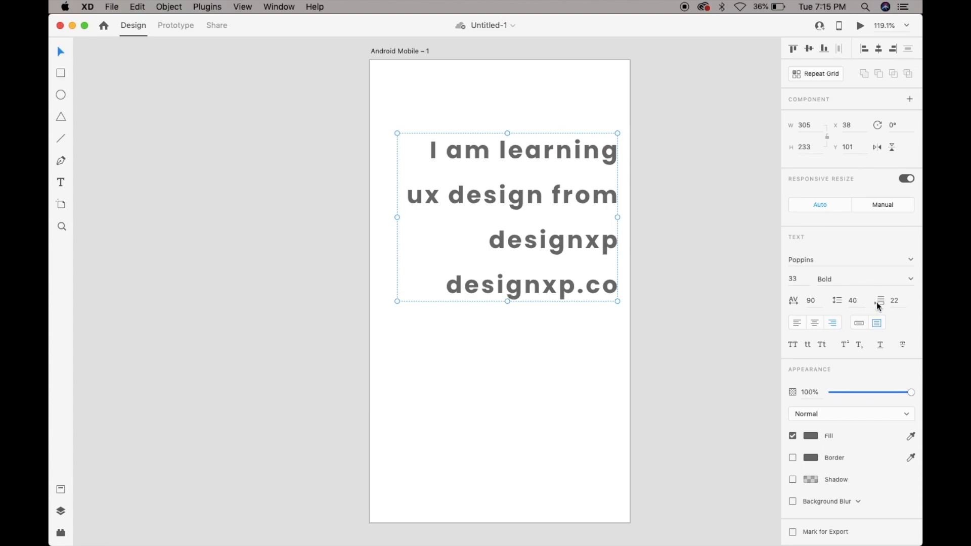
{"action": "left_click", "coordinate": [795, 324]}
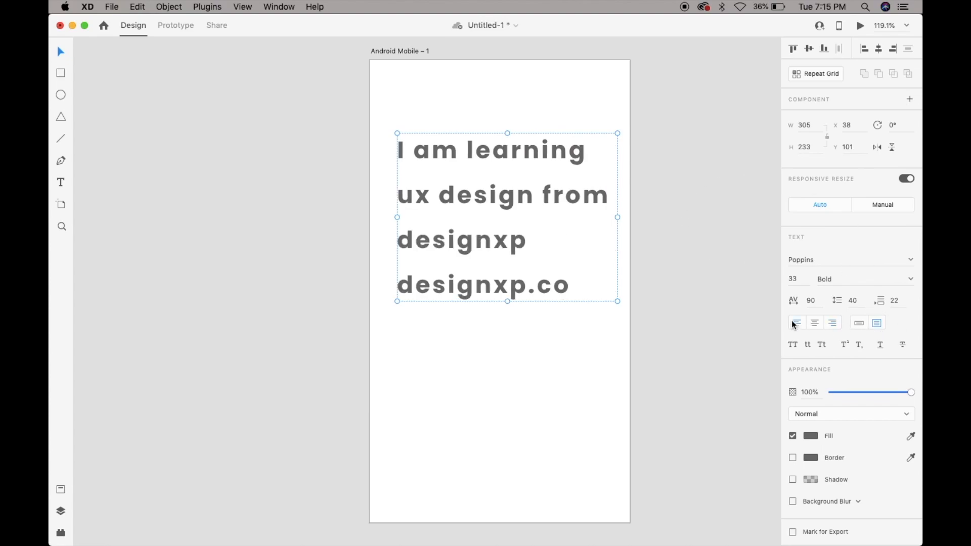
Try uppercase and lowercase on the text, and apply title case to it.
{"action": "left_click", "coordinate": [793, 346]}
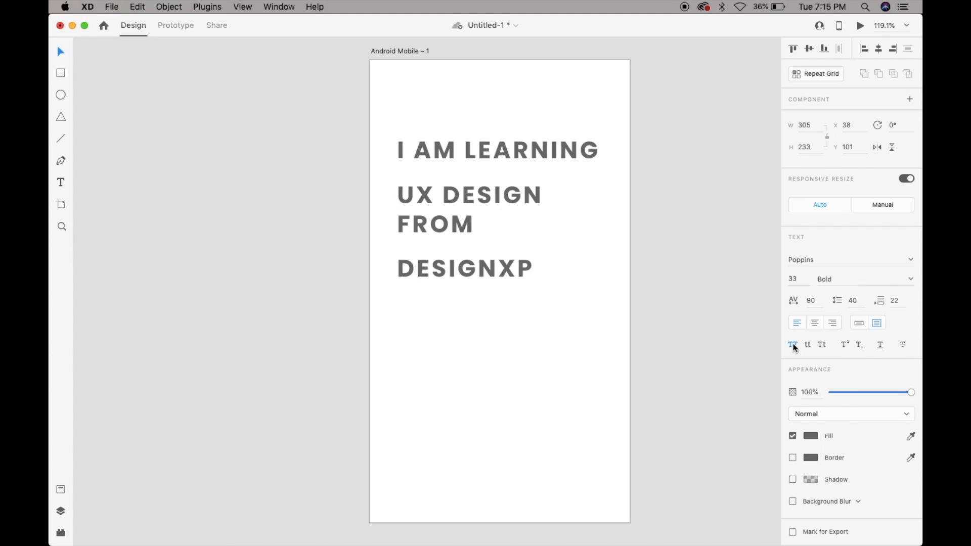
{"action": "left_click", "coordinate": [808, 349]}
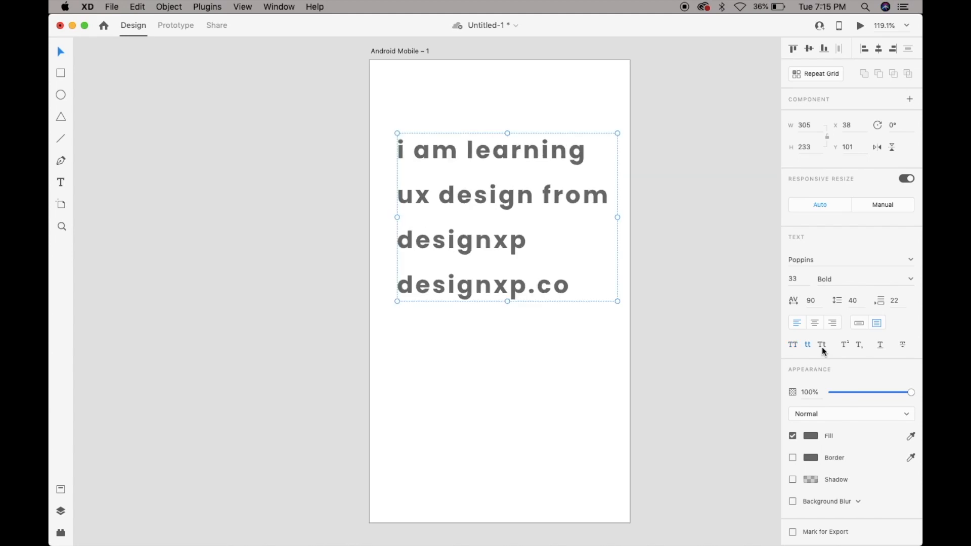
{"action": "left_click", "coordinate": [821, 346]}
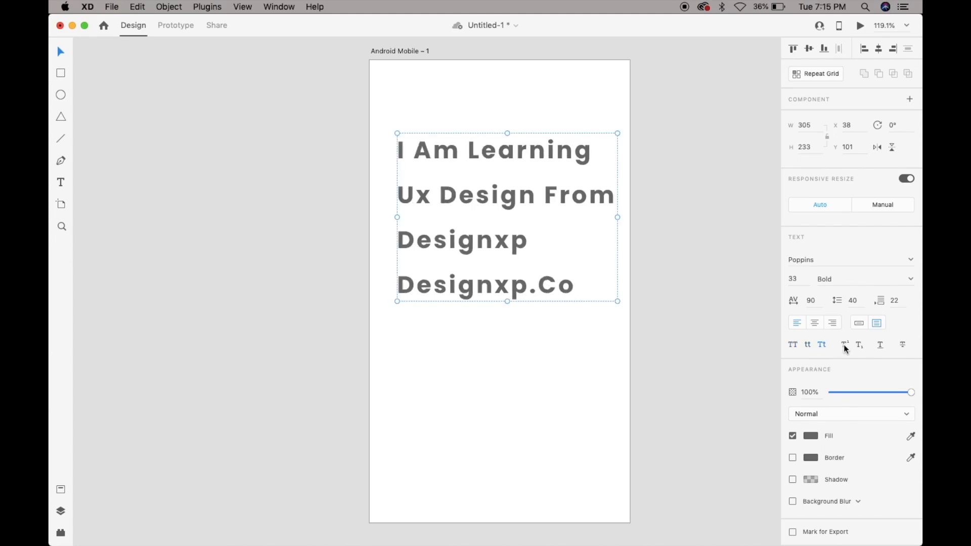
Try superscript, subscript, underline and strikethrough on the text, and restore its plain title-case style.
{"action": "left_click", "coordinate": [845, 347]}
{"action": "left_click", "coordinate": [860, 346]}
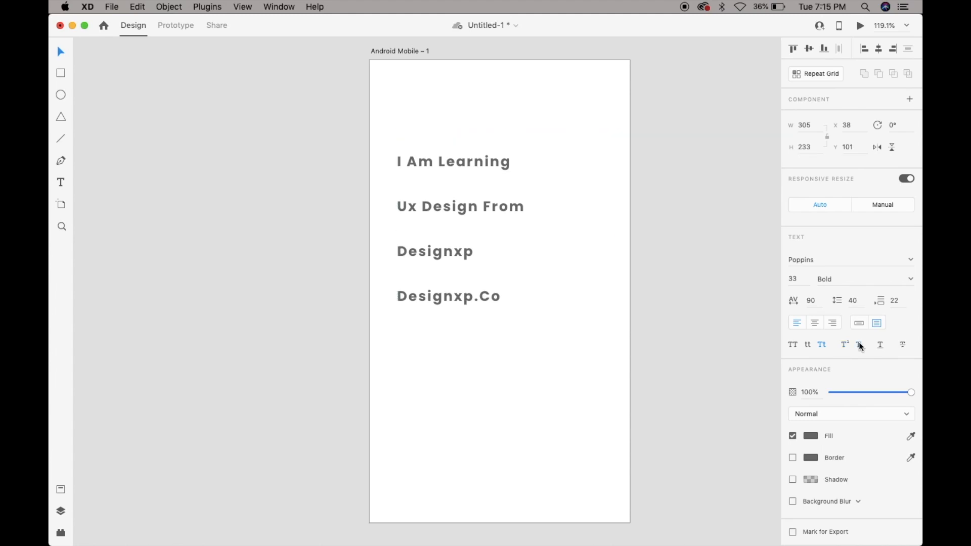
{"action": "left_click", "coordinate": [881, 347]}
{"action": "left_click", "coordinate": [903, 346]}
{"action": "left_click", "coordinate": [903, 345]}
{"action": "left_click", "coordinate": [879, 346]}
{"action": "left_click", "coordinate": [858, 346]}
{"action": "left_click", "coordinate": [792, 344]}
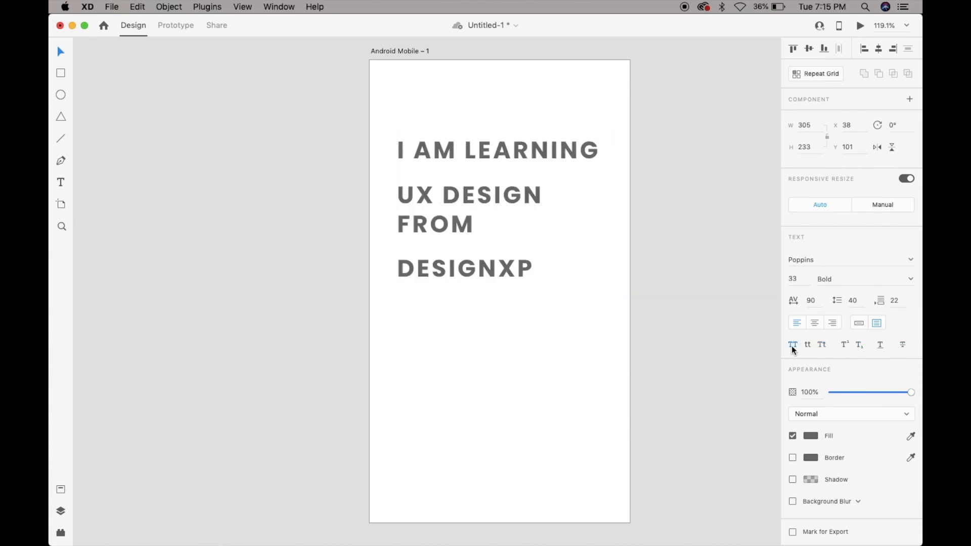
{"action": "left_click", "coordinate": [822, 346]}
Change the text's fill to the dark red #863636.
{"action": "left_click", "coordinate": [683, 364]}
{"action": "left_click", "coordinate": [498, 221]}
{"action": "left_click", "coordinate": [810, 435]}
{"action": "left_click_drag", "start_coordinate": [731, 387], "coordinate": [696, 383]}
{"action": "left_click", "coordinate": [720, 411]}
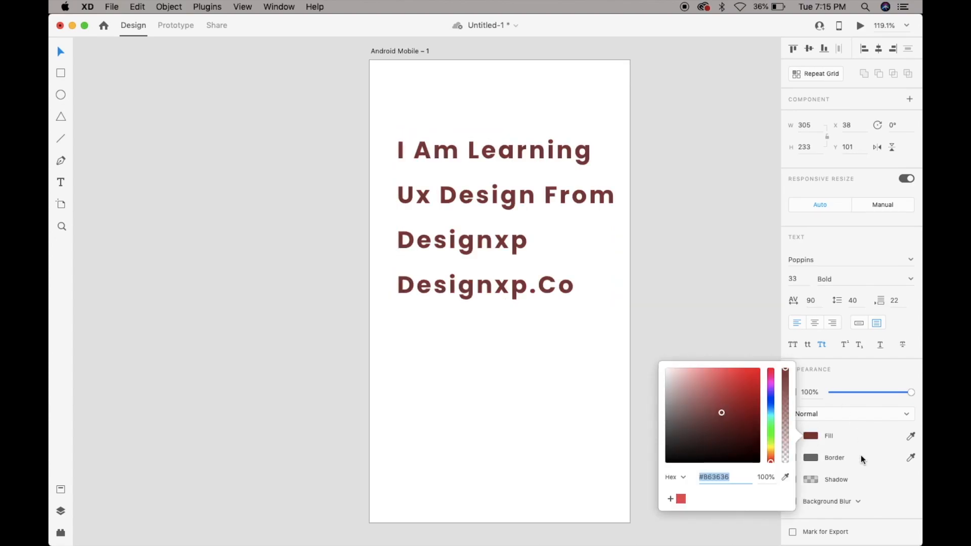
{"action": "left_click", "coordinate": [860, 455]}
Turn on a border for the text and colour it golden yellow.
{"action": "left_click", "coordinate": [792, 458]}
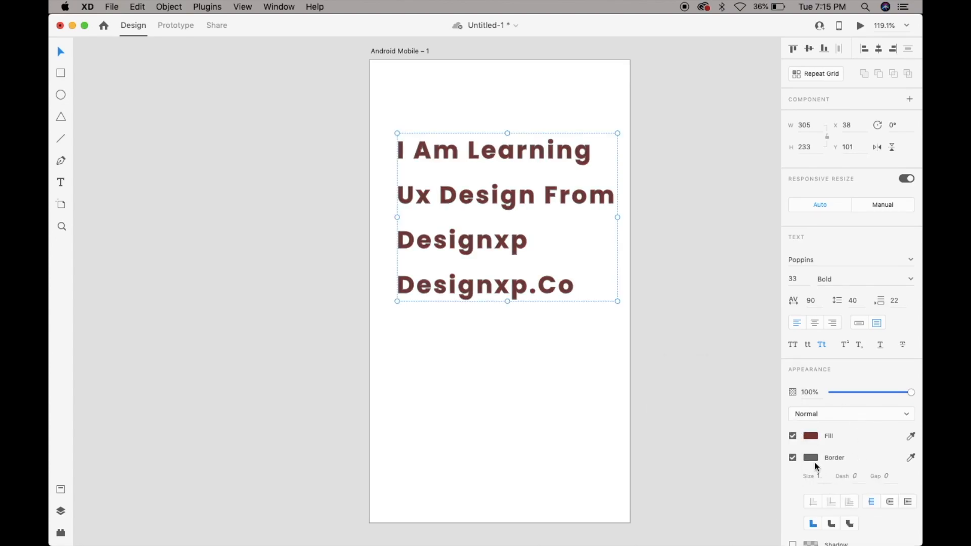
{"action": "left_click", "coordinate": [811, 457]}
{"action": "left_click", "coordinate": [770, 445]}
{"action": "left_click", "coordinate": [742, 402]}
{"action": "left_click", "coordinate": [771, 471]}
{"action": "left_click", "coordinate": [852, 460]}
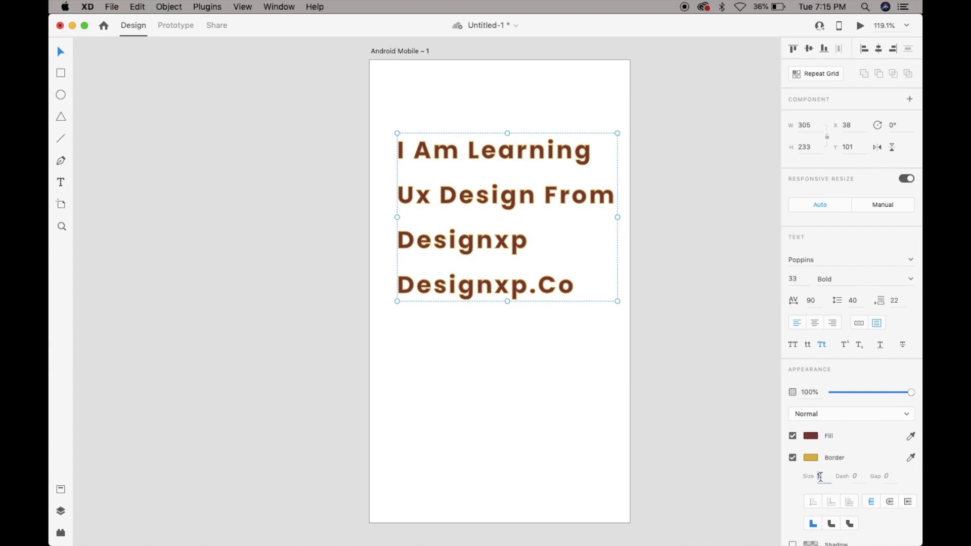
Try a thicker border size of 4 on the text, and set it back to 1.
{"action": "double_click", "coordinate": [820, 477]}
{"action": "type", "text": "2"}
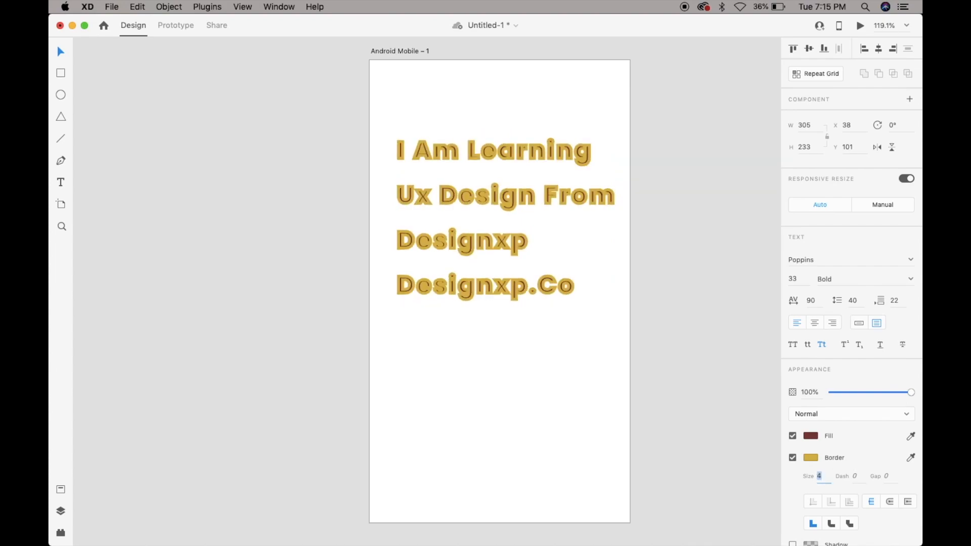
{"action": "type", "text": "1"}
{"action": "key", "text": "Return"}
Add a shadow to the text with X offset 3, Y offset 5 and blur 4.
{"action": "scroll", "coordinate": [840, 505], "scroll_direction": "down", "scroll_amount": 2}
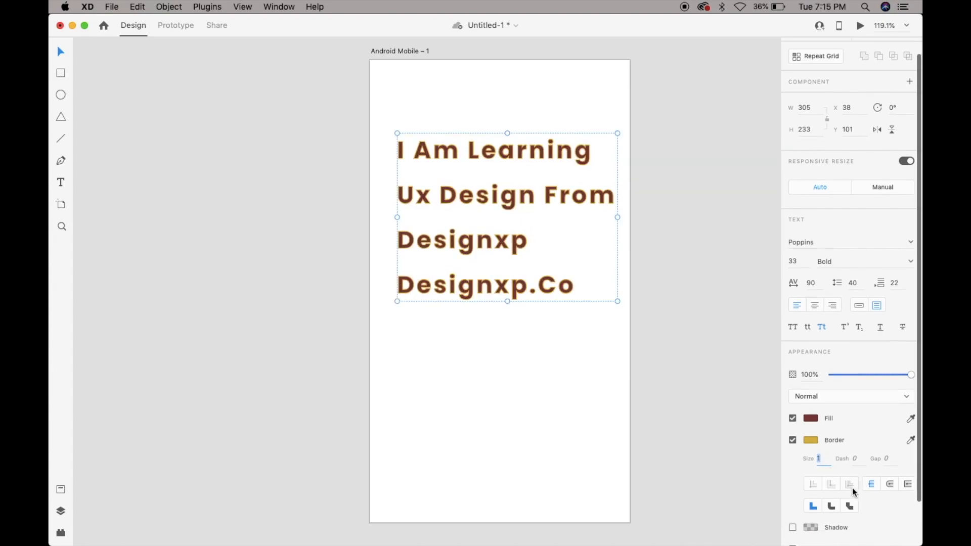
{"action": "left_click", "coordinate": [792, 519]}
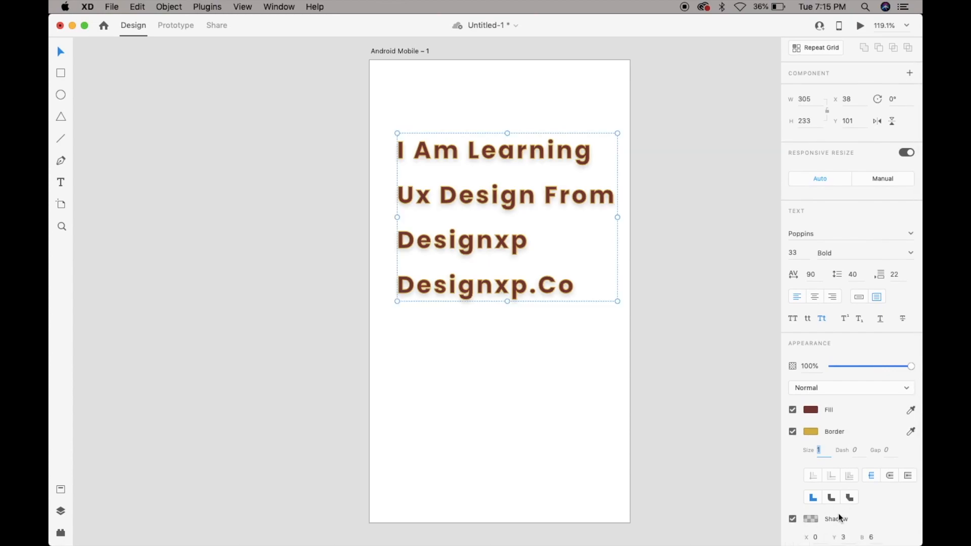
{"action": "scroll", "coordinate": [820, 514], "scroll_direction": "down", "scroll_amount": 2}
{"action": "left_click", "coordinate": [815, 495]}
{"action": "type", "text": "1"}
{"action": "key", "text": "Up"}
{"action": "key", "text": "Tab"}
{"action": "key", "text": "Up"}
{"action": "key", "text": "Tab"}
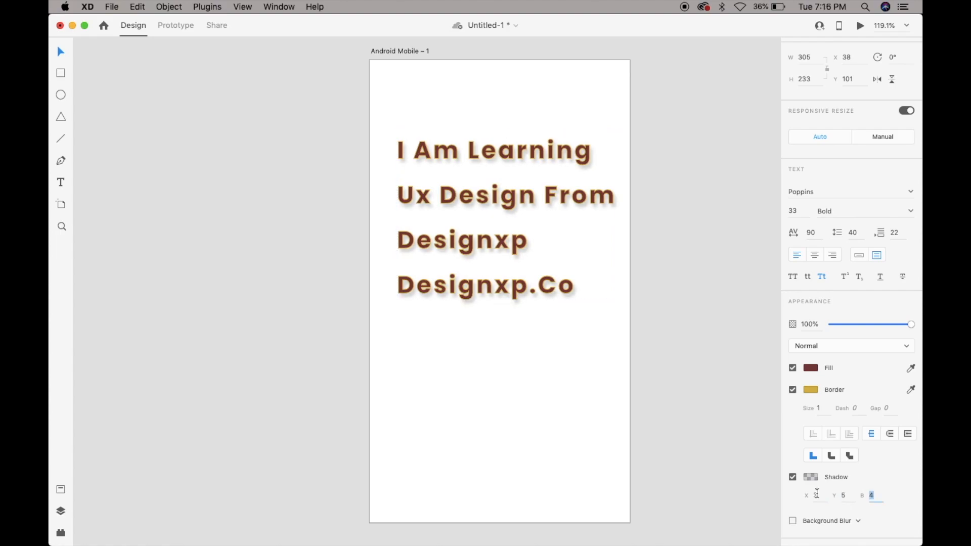
Lower the text shadow's opacity to about 12% and tint the shadow red.
{"action": "left_click", "coordinate": [810, 477]}
{"action": "left_click", "coordinate": [787, 422]}
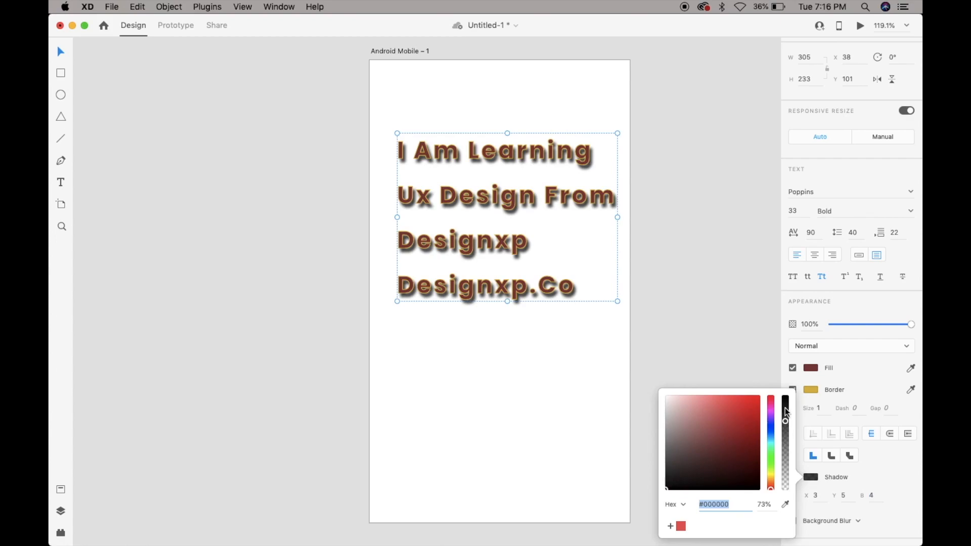
{"action": "left_click_drag", "start_coordinate": [784, 459], "coordinate": [785, 478]}
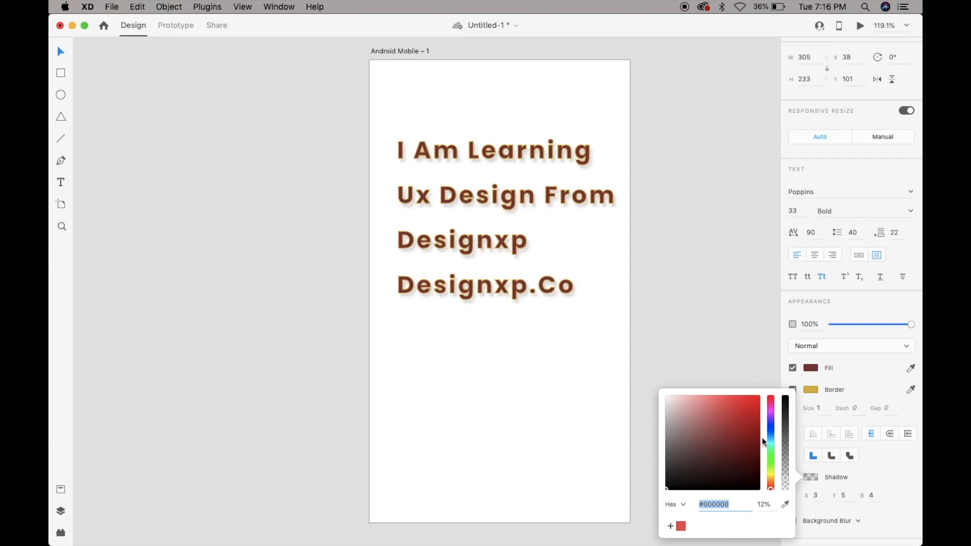
{"action": "left_click", "coordinate": [622, 180]}
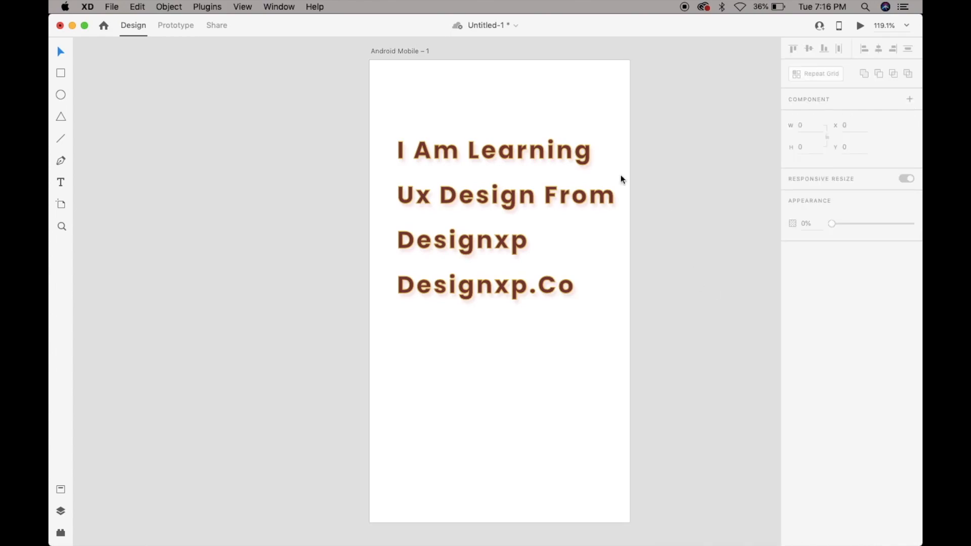
Delete the styled text from the Android Mobile artboard.
{"action": "left_click", "coordinate": [550, 198]}
{"action": "key", "text": "Delete"}
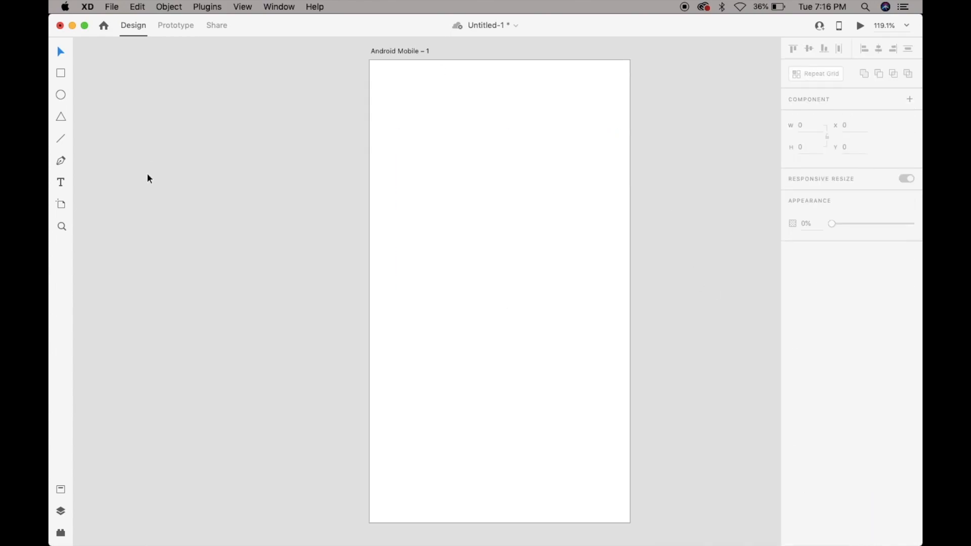
Add an artboard from the iPhone XR/XS Max/11 preset beside the Android Mobile artboard.
{"action": "left_click", "coordinate": [63, 205]}
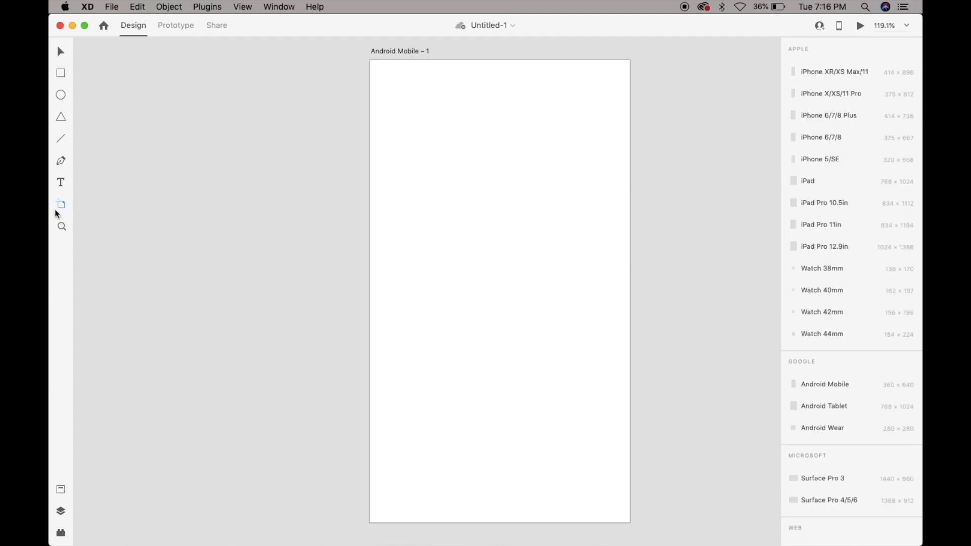
{"action": "scroll", "coordinate": [848, 495], "scroll_direction": "down", "scroll_amount": 3}
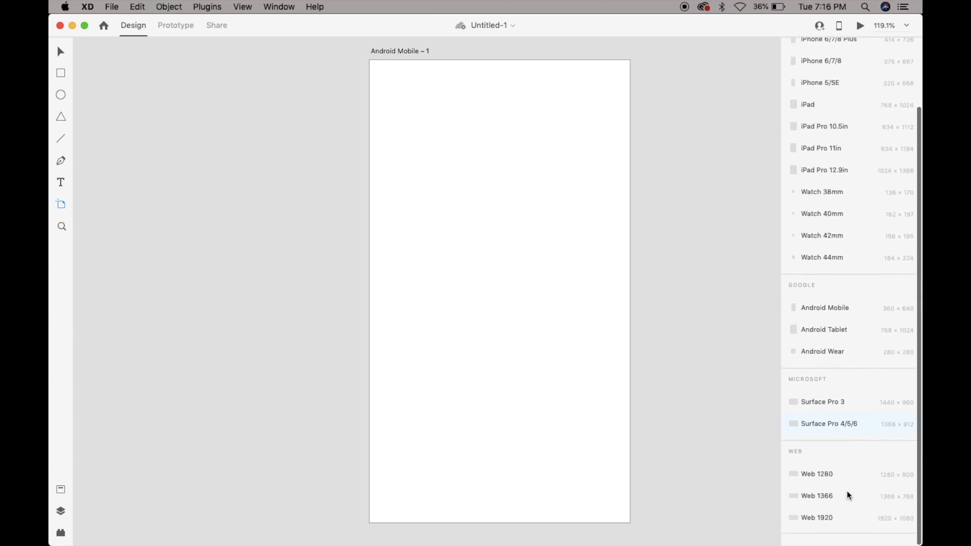
{"action": "scroll", "coordinate": [850, 482], "scroll_direction": "up", "scroll_amount": 3}
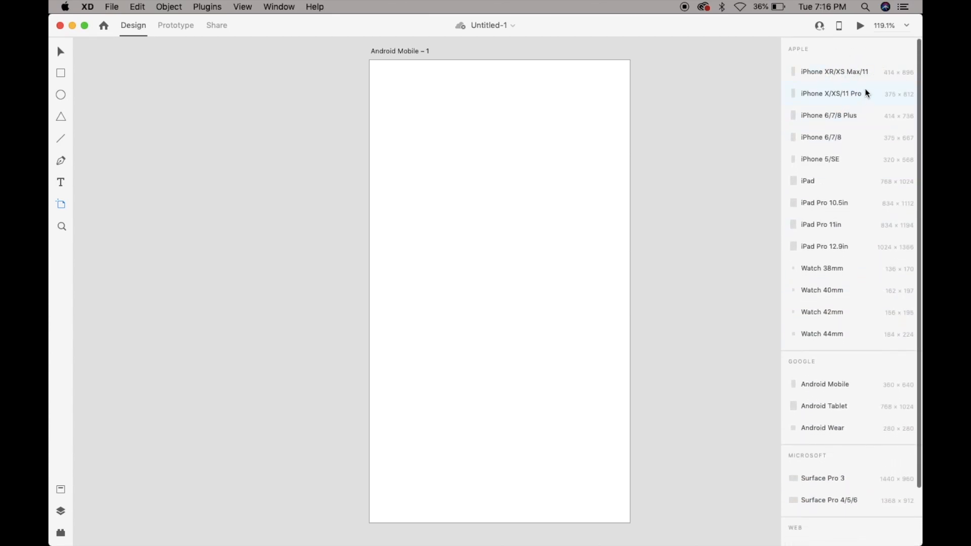
{"action": "left_click", "coordinate": [858, 72]}
{"action": "key", "text": "Escape"}
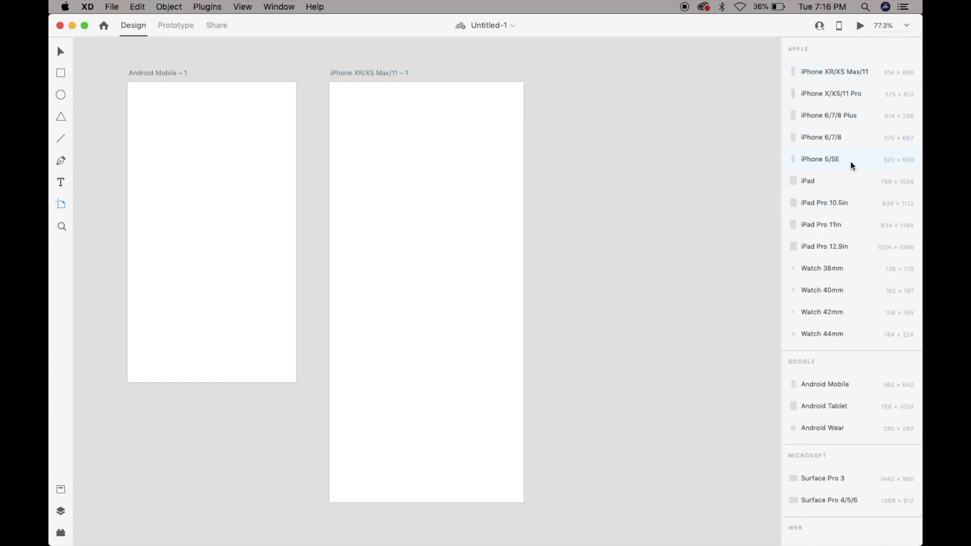
Browse the remaining artboard presets and add a Web 1280 artboard.
{"action": "scroll", "coordinate": [836, 187], "scroll_direction": "down", "scroll_amount": 1}
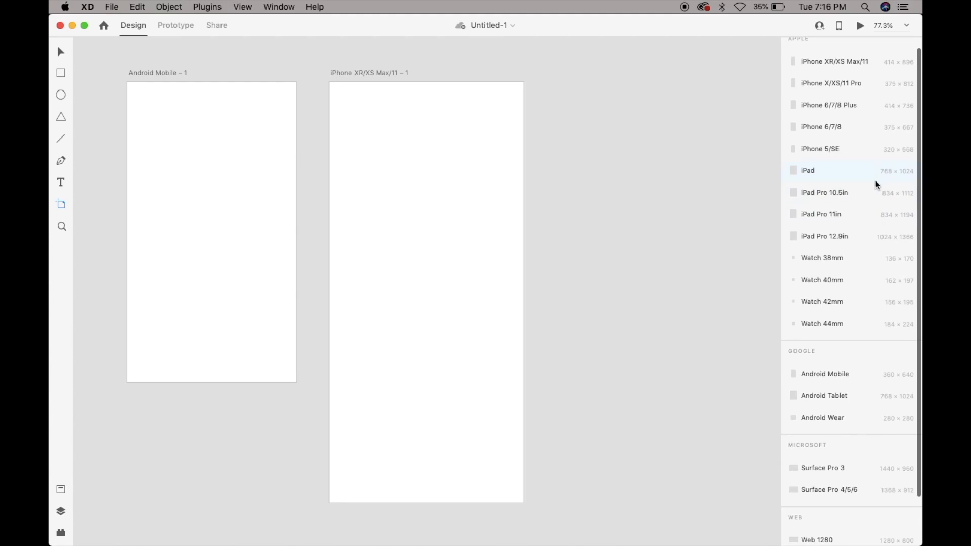
{"action": "scroll", "coordinate": [866, 273], "scroll_direction": "down", "scroll_amount": 2}
{"action": "scroll", "coordinate": [860, 324], "scroll_direction": "down", "scroll_amount": 4}
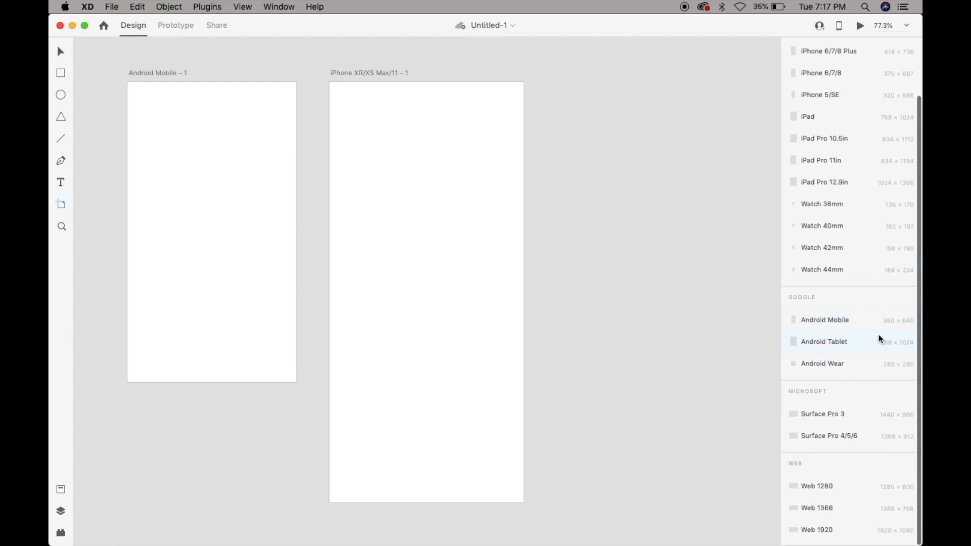
{"action": "scroll", "coordinate": [866, 367], "scroll_direction": "down", "scroll_amount": 2}
{"action": "scroll", "coordinate": [908, 446], "scroll_direction": "down", "scroll_amount": 1}
{"action": "scroll", "coordinate": [909, 444], "scroll_direction": "down", "scroll_amount": 2}
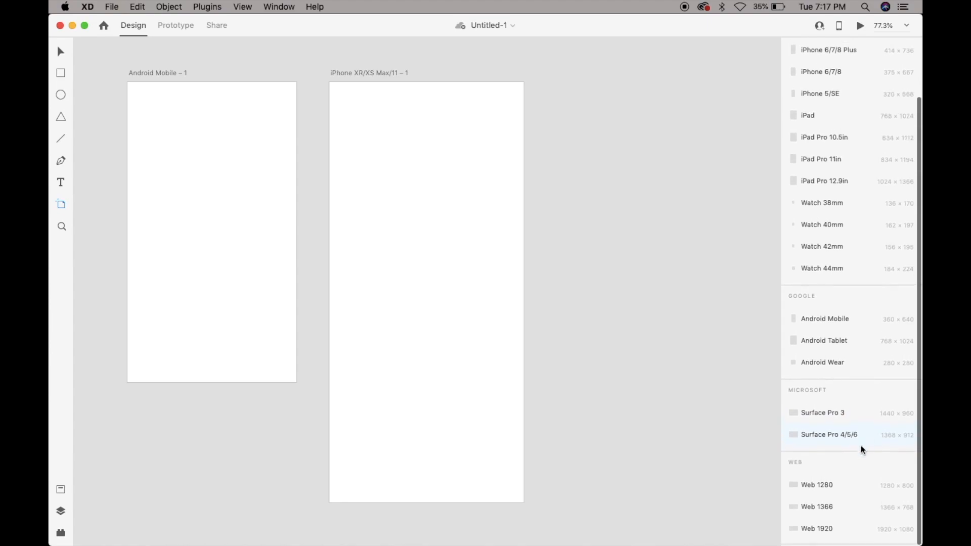
{"action": "left_click", "coordinate": [844, 493]}
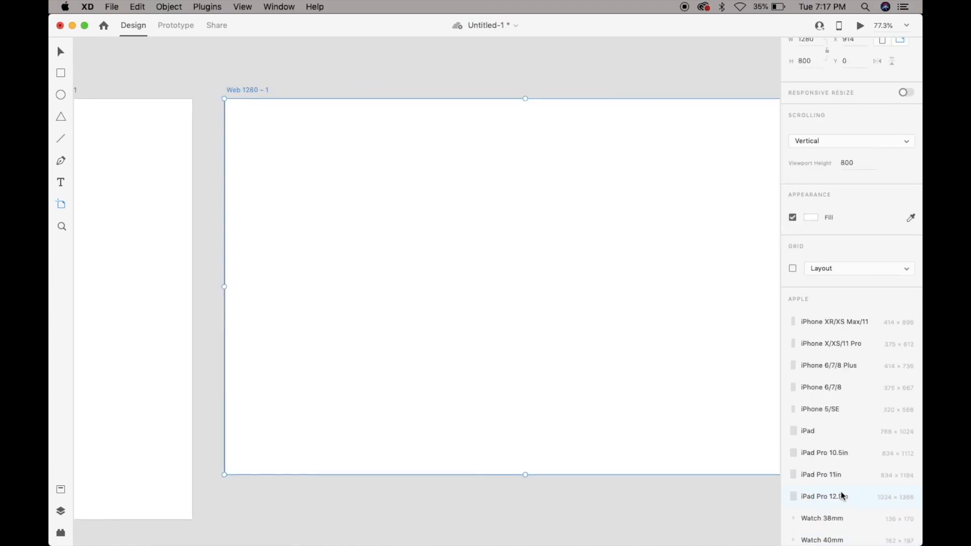
Add two more Web 1280 artboards in a row after the first one, and deselect them.
{"action": "scroll", "coordinate": [645, 286], "scroll_direction": "down", "scroll_amount": 3}
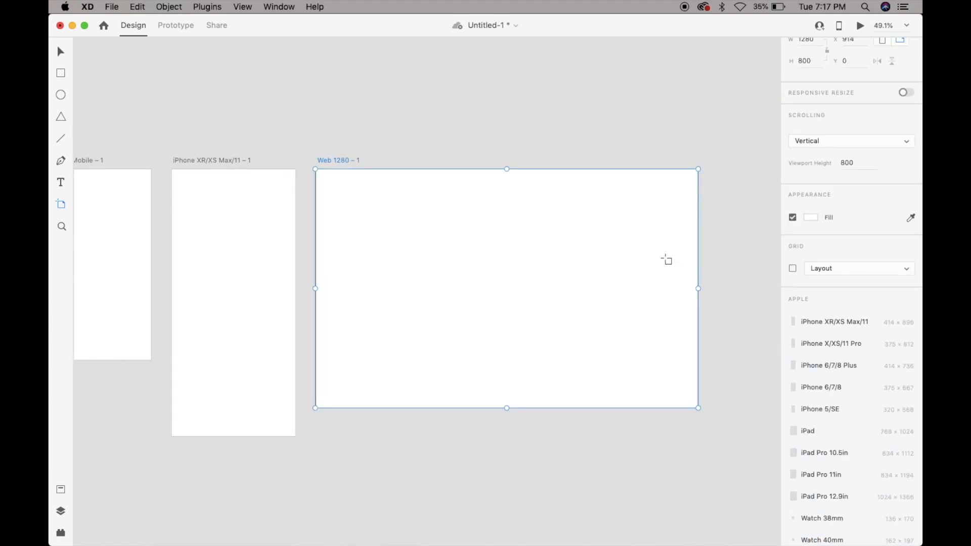
{"action": "left_click", "coordinate": [728, 177]}
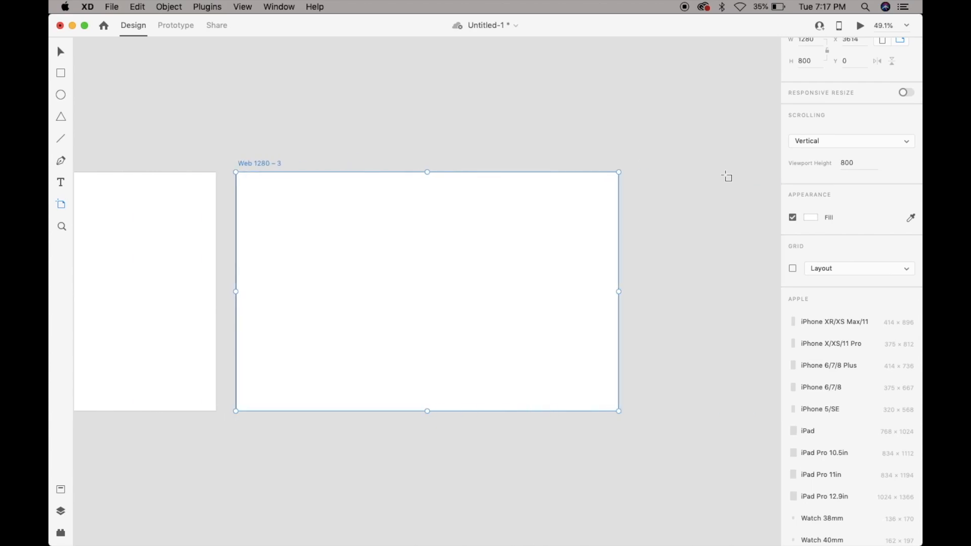
{"action": "key", "text": "v"}
{"action": "left_click", "coordinate": [696, 162]}
Look over the row of Android, iPhone and Web 1280 artboards on the canvas.
{"action": "scroll", "coordinate": [695, 162], "scroll_direction": "left", "scroll_amount": 20}
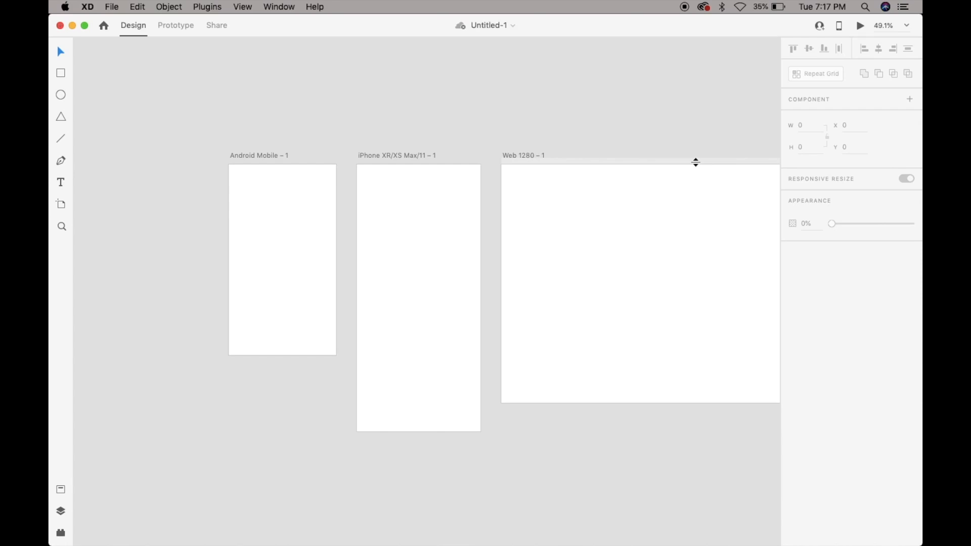
{"action": "scroll", "coordinate": [652, 133], "scroll_direction": "right", "scroll_amount": 10}
{"action": "scroll", "coordinate": [652, 132], "scroll_direction": "left", "scroll_amount": 12}
{"action": "scroll", "coordinate": [652, 132], "scroll_direction": "right", "scroll_amount": 11}
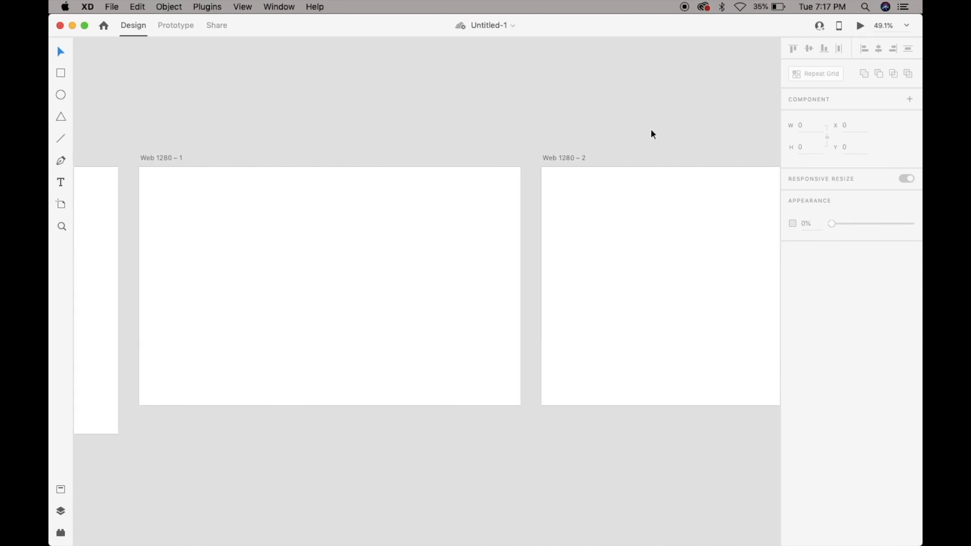
{"action": "scroll", "coordinate": [651, 133], "scroll_direction": "right", "scroll_amount": 2}
{"action": "scroll", "coordinate": [651, 132], "scroll_direction": "left", "scroll_amount": 8}
{"action": "scroll", "coordinate": [651, 133], "scroll_direction": "right", "scroll_amount": 10}
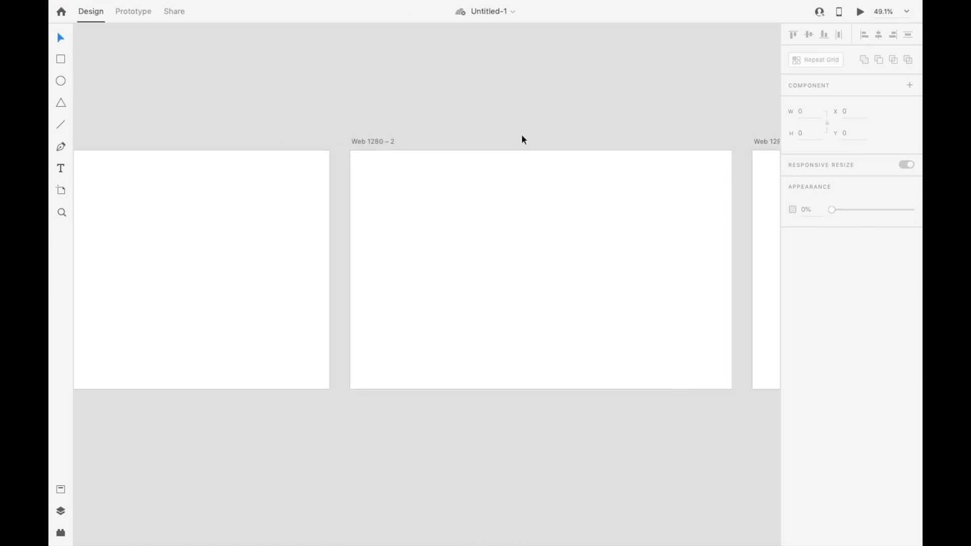
Fit all artboards in view, set the zoom to 100% and bring the Android Mobile artboard into view.
{"action": "scroll", "coordinate": [523, 141], "scroll_direction": "left", "scroll_amount": 10}
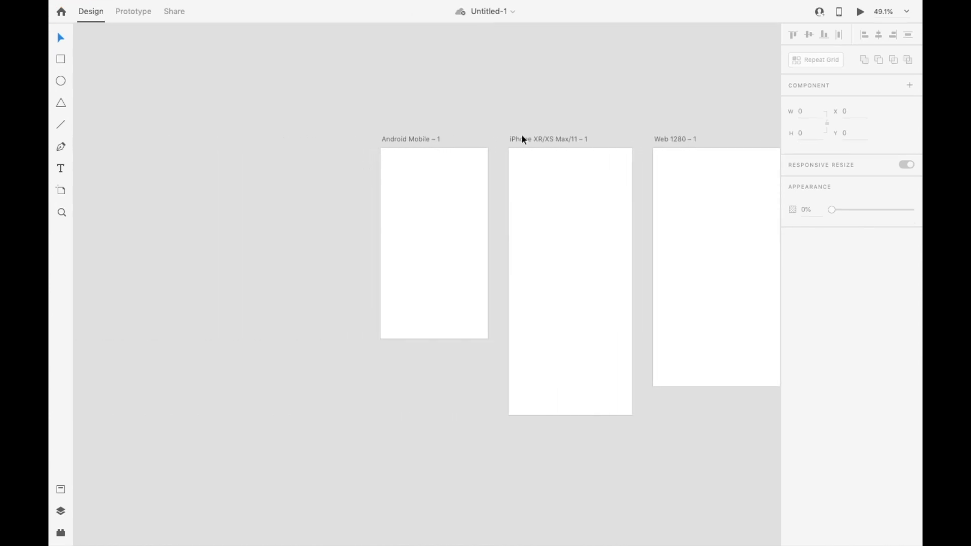
{"action": "key", "text": "super+0"}
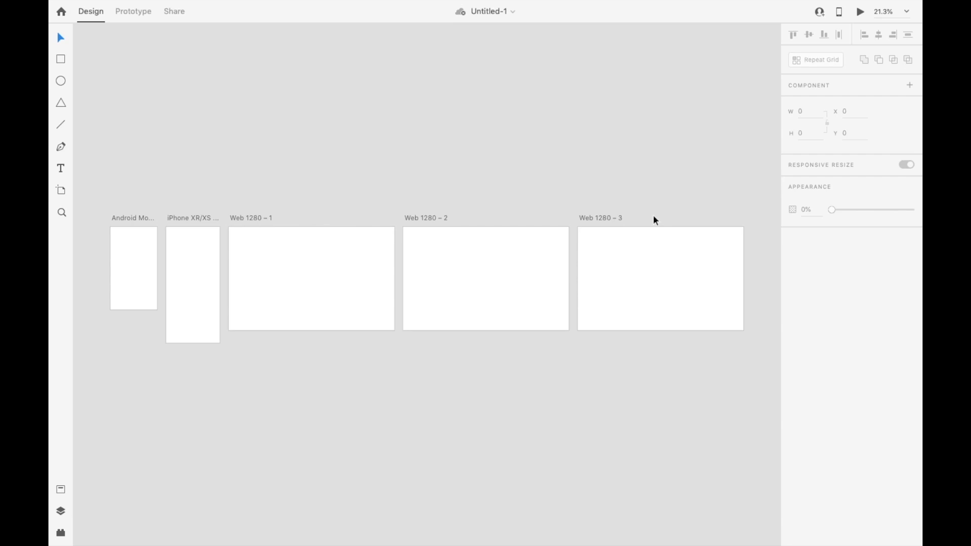
{"action": "key", "text": "super+1"}
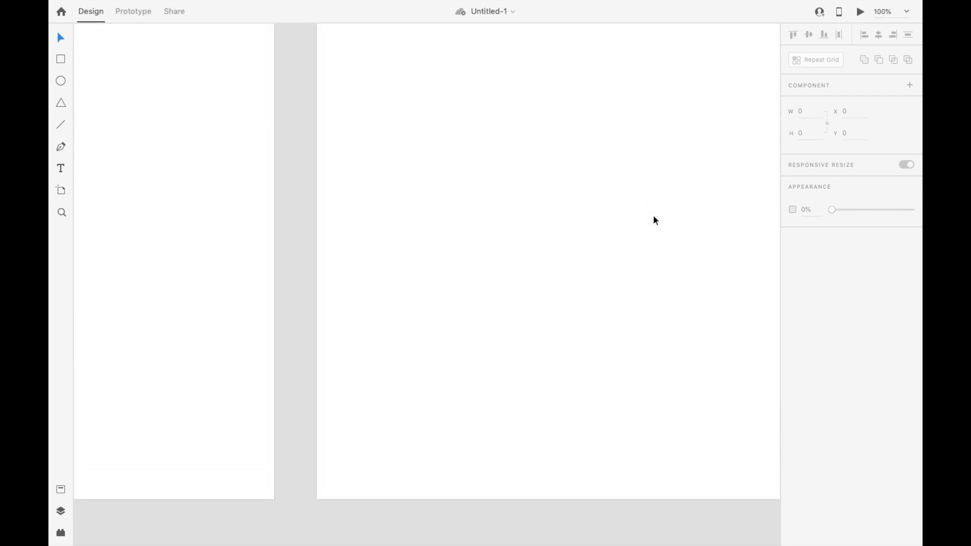
{"action": "scroll", "coordinate": [653, 220], "scroll_direction": "left", "scroll_amount": 9}
{"action": "scroll", "coordinate": [654, 221], "scroll_direction": "up", "scroll_amount": 3}
{"action": "scroll", "coordinate": [653, 221], "scroll_direction": "left", "scroll_amount": 10}
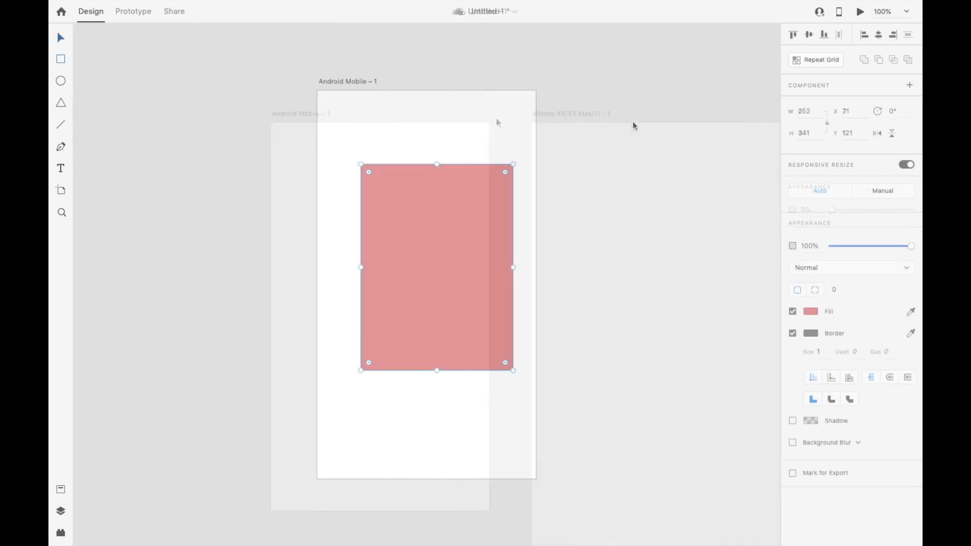
Deselect the red rectangle, zoom in on it to 400% with the Zoom tool, and zoom back out to the whole artboard.
{"action": "left_click", "coordinate": [170, 251]}
{"action": "left_click", "coordinate": [61, 212]}
{"action": "left_click", "coordinate": [416, 239]}
{"action": "left_click", "coordinate": [416, 240]}
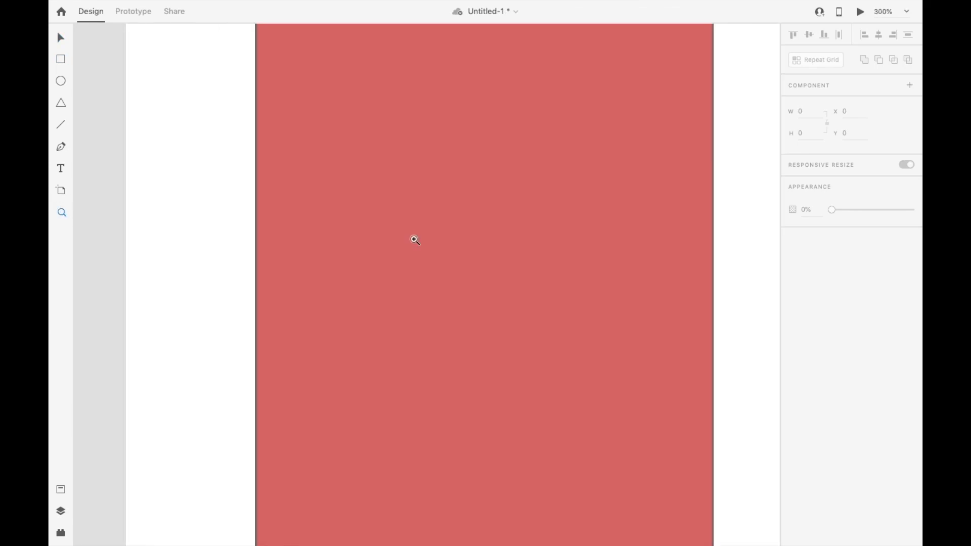
{"action": "left_click", "coordinate": [491, 284]}
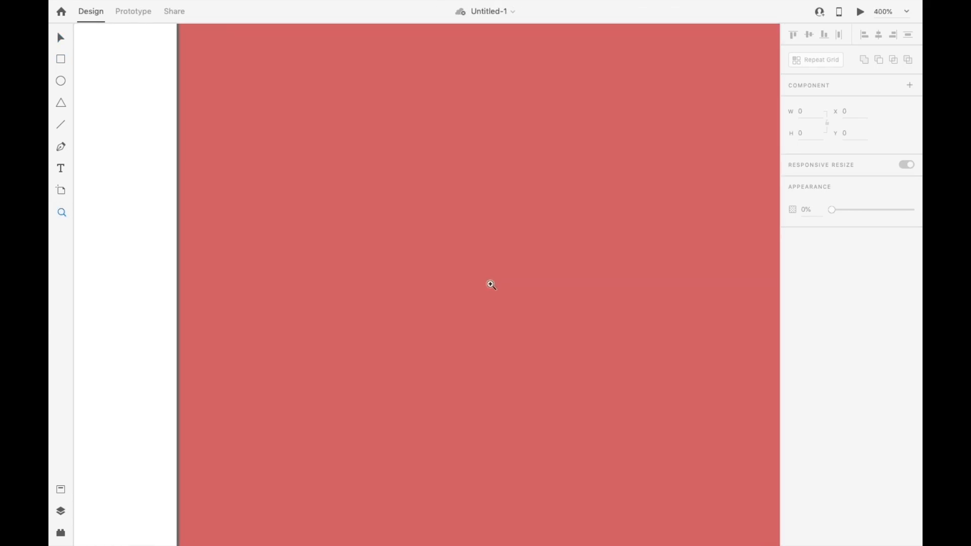
{"action": "left_click", "coordinate": [491, 285], "text": "alt"}
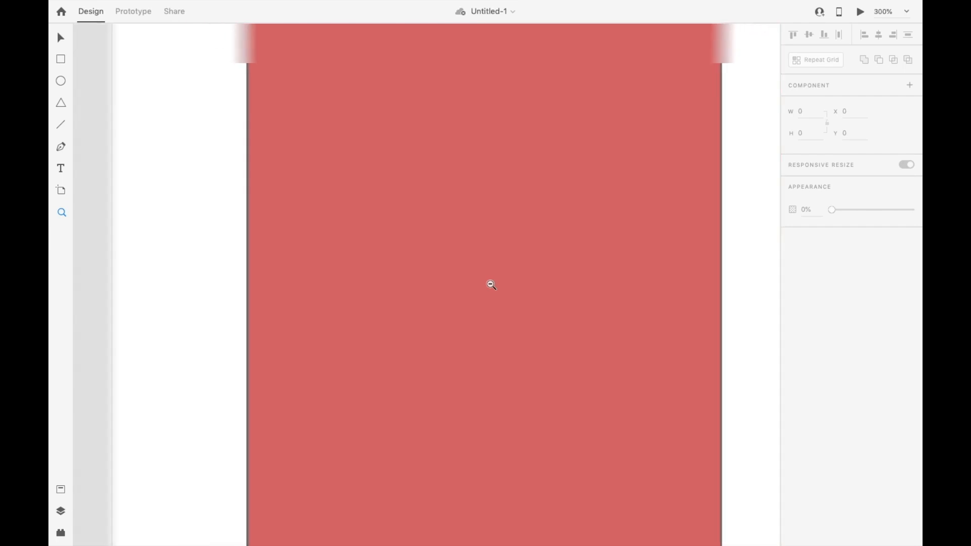
{"action": "left_click", "coordinate": [491, 284], "text": "alt"}
{"action": "left_click", "coordinate": [491, 285], "text": "alt"}
{"action": "left_click", "coordinate": [491, 284], "text": "alt"}
{"action": "left_click", "coordinate": [490, 283], "text": "alt"}
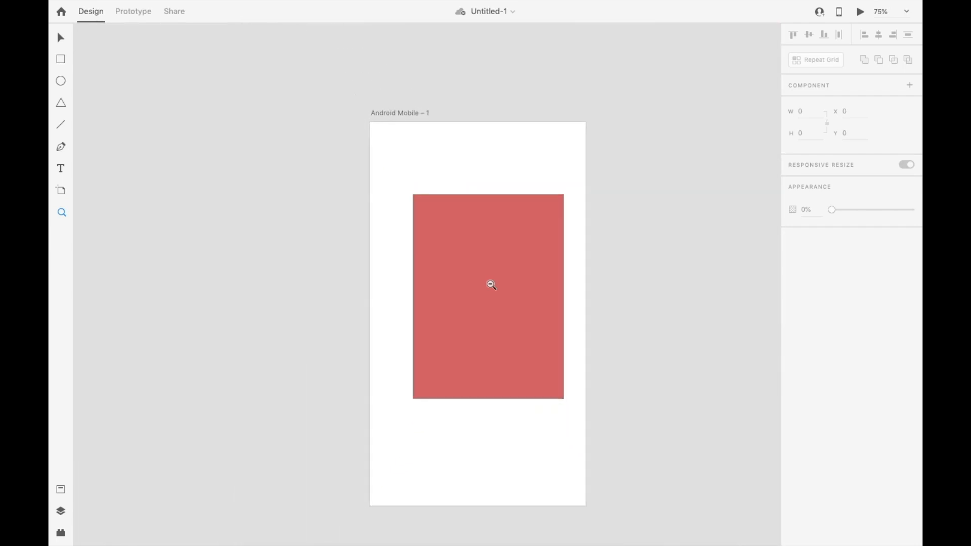
{"action": "left_click", "coordinate": [490, 283], "text": "alt"}
{"action": "left_click", "coordinate": [489, 283]}
Delete the red rectangle from the Android Mobile artboard.
{"action": "key", "text": "v"}
{"action": "left_click", "coordinate": [518, 276]}
{"action": "key", "text": "Delete"}
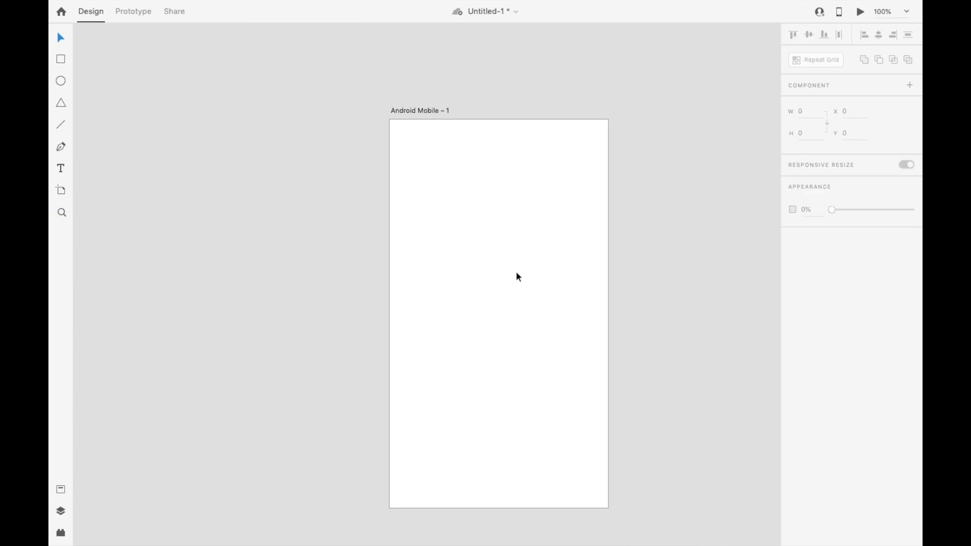